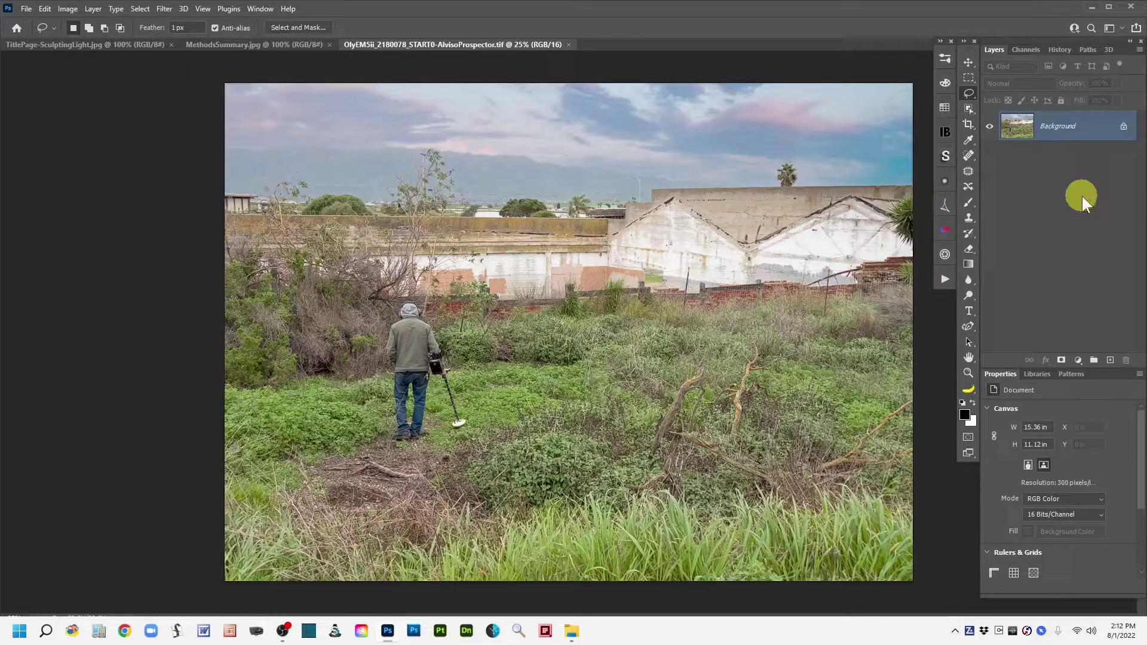
- Duplicate the Background layer and outline the shaded bush in the centre foreground with a freehand lasso selection
left_click_drag(1093, 124, 1110, 359)
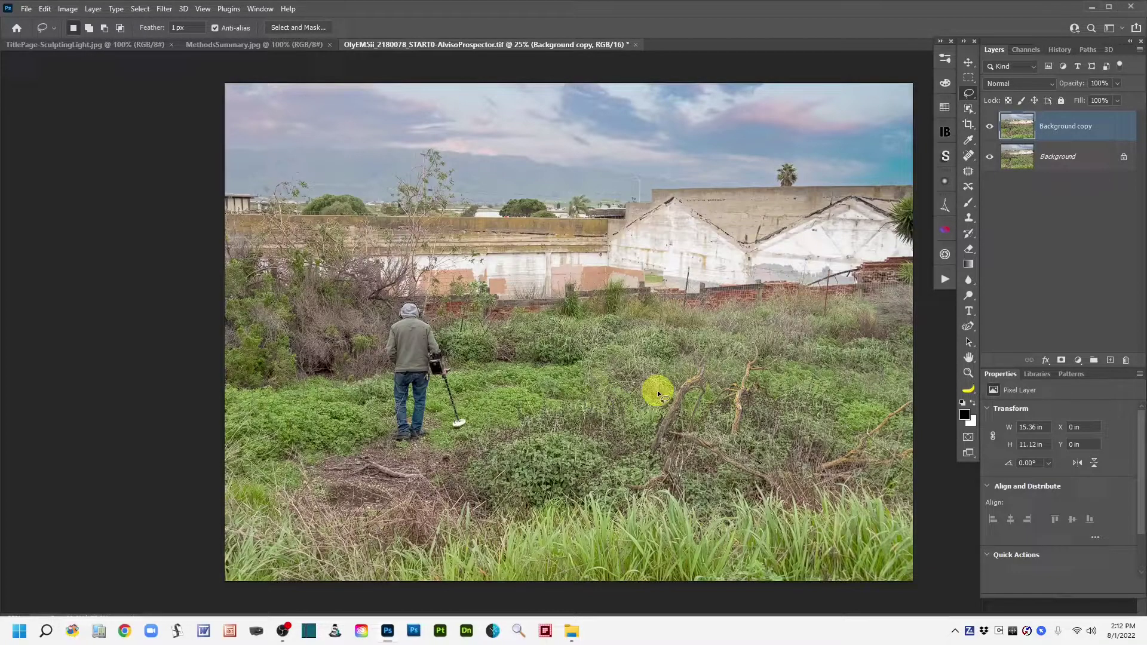
left_click(968, 95)
mouse_move(575, 507)
left_mouse_down()
mouse_move(615, 511)
mouse_move(625, 478)
left_mouse_up()
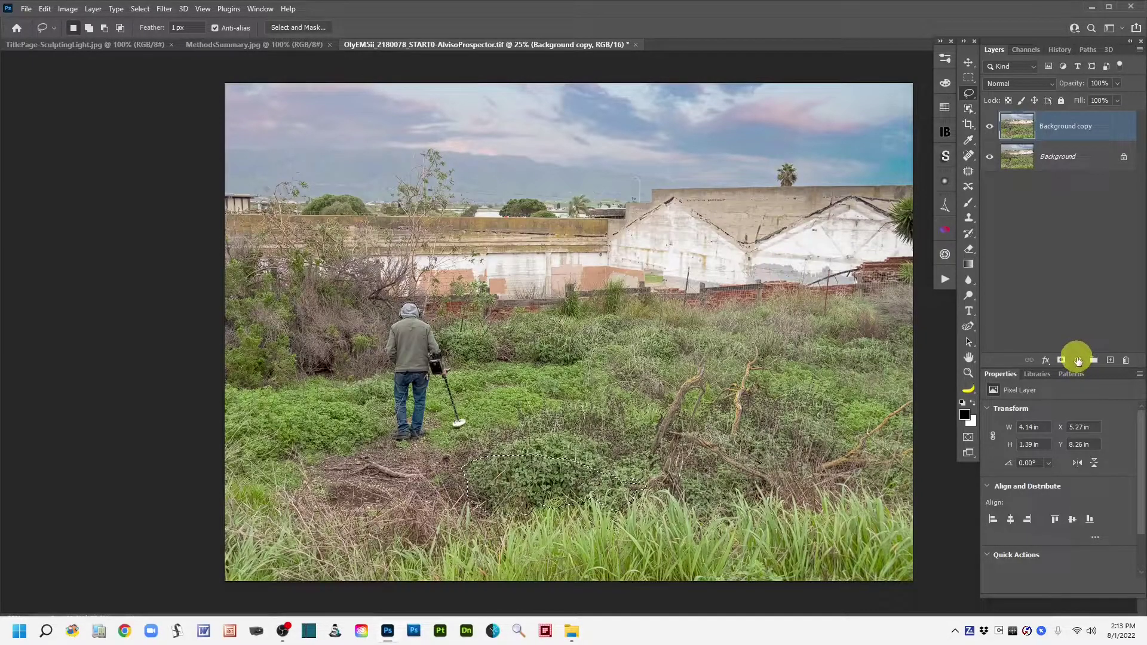
- Add a Curves adjustment layer for the selected bush and darken it by lowering the midtones to input 129, output 100
left_click(1078, 362)
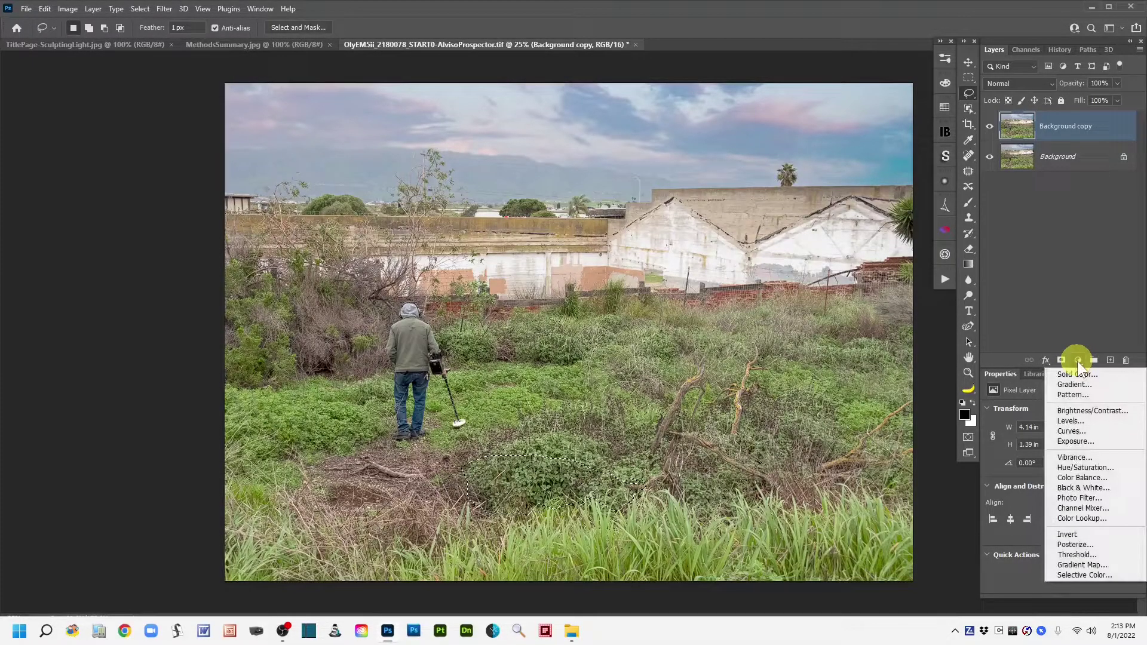
left_click(1111, 430)
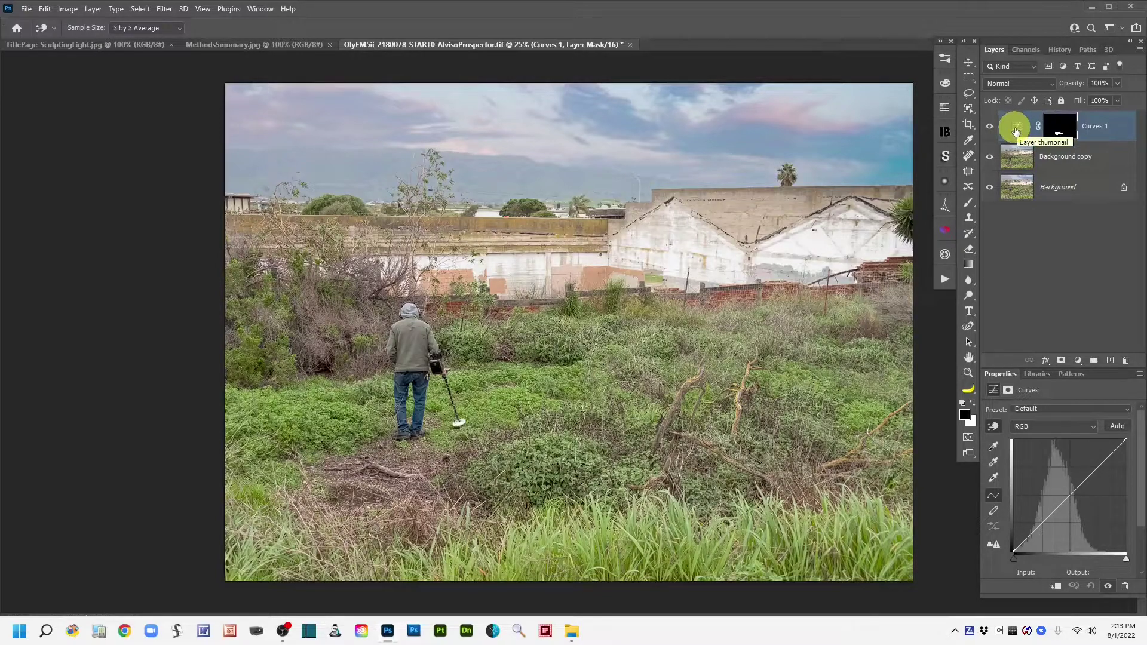
left_click(992, 426)
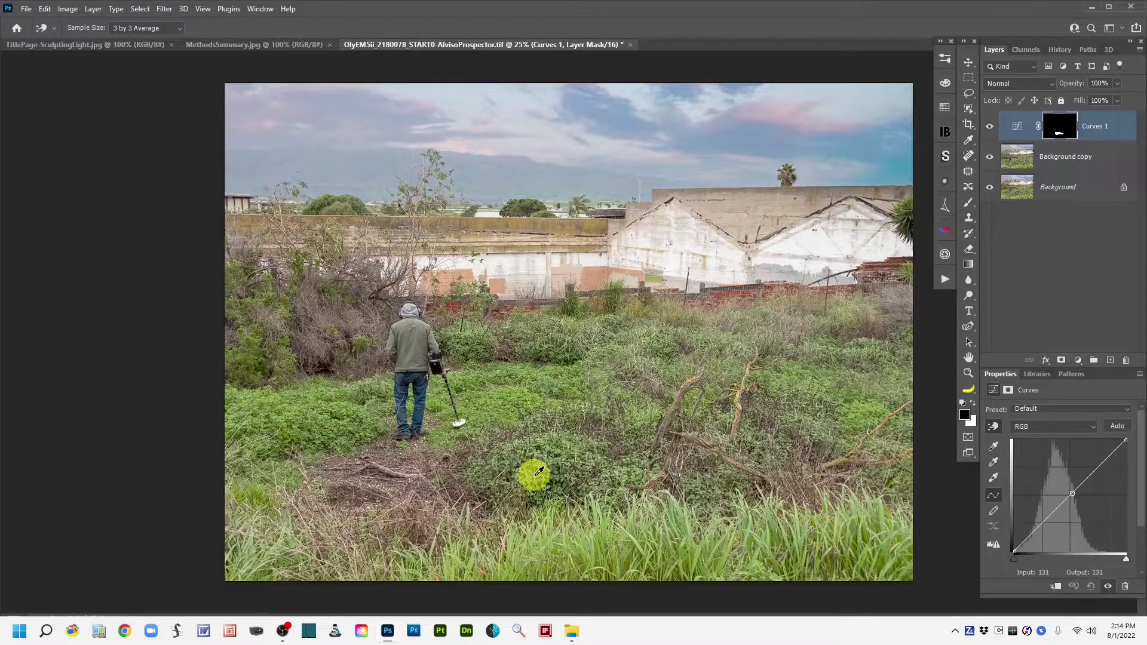
left_click(539, 472)
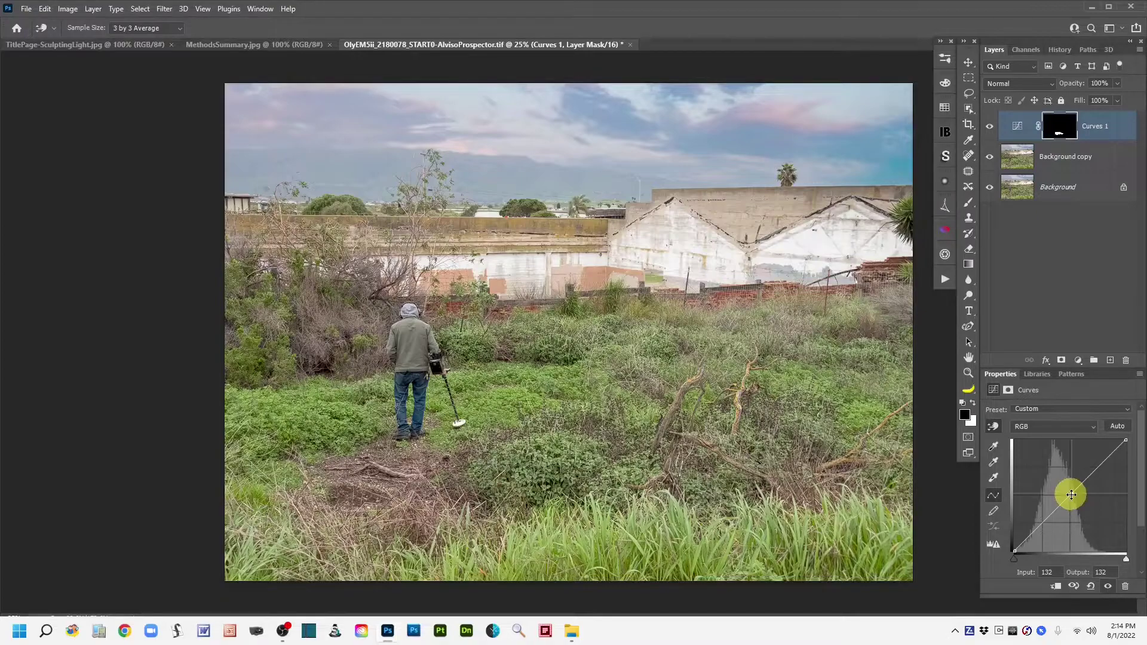
left_click_drag(1070, 493, 1069, 508)
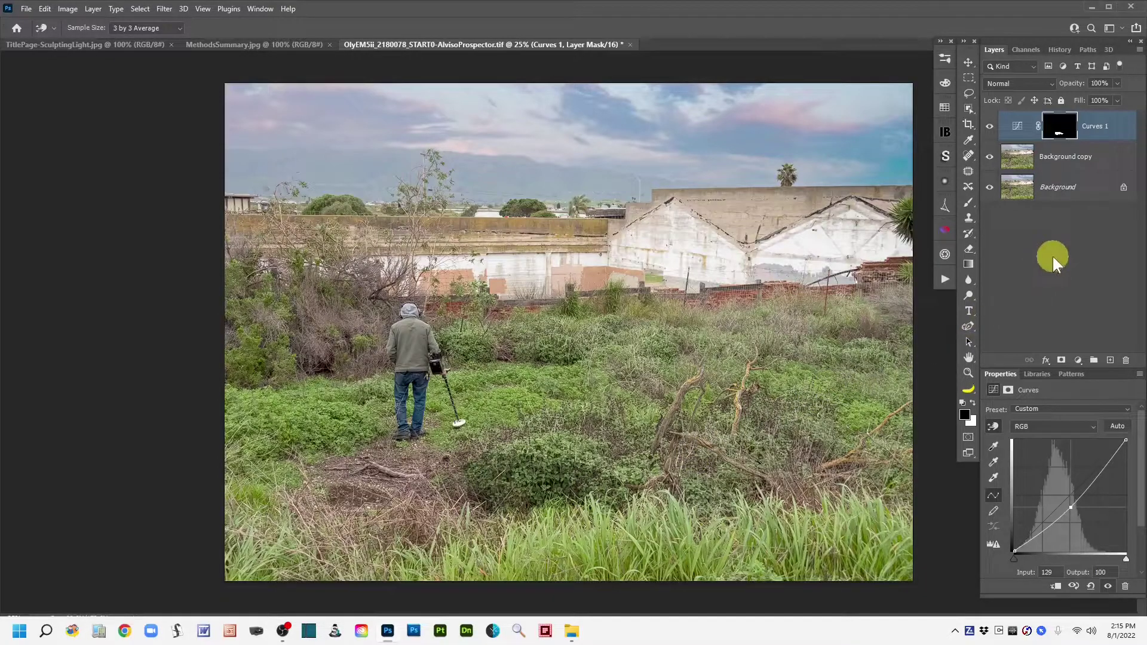
- Try a 43 px feather on the bush's Curves mask and return the feather to 0 px
left_click(1017, 125)
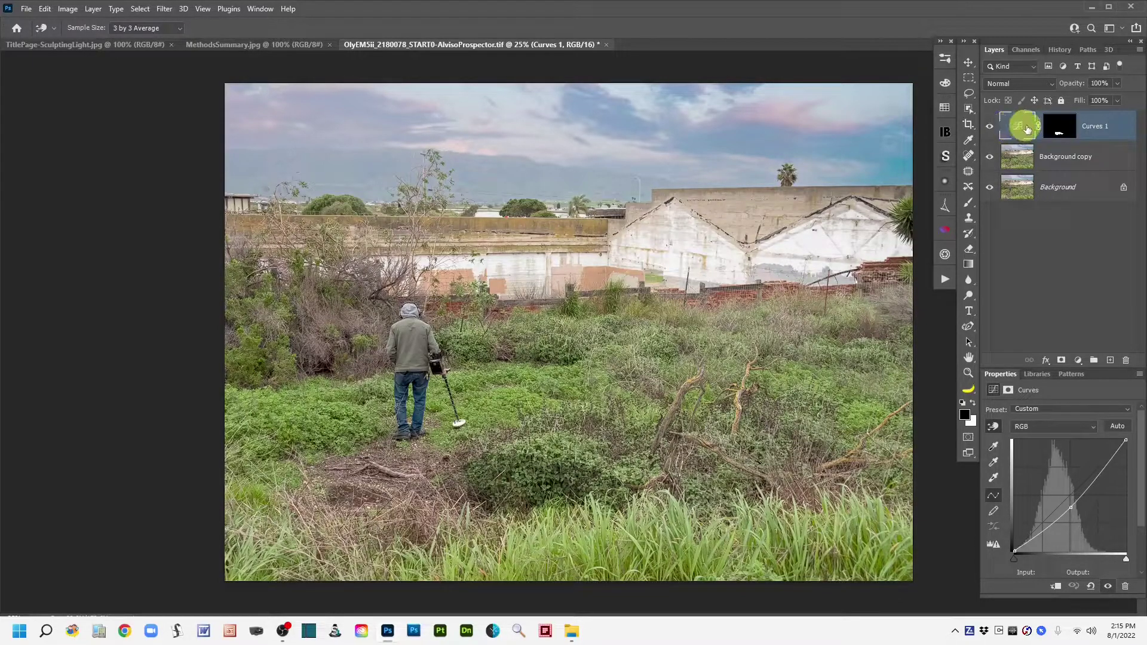
left_click(1059, 130)
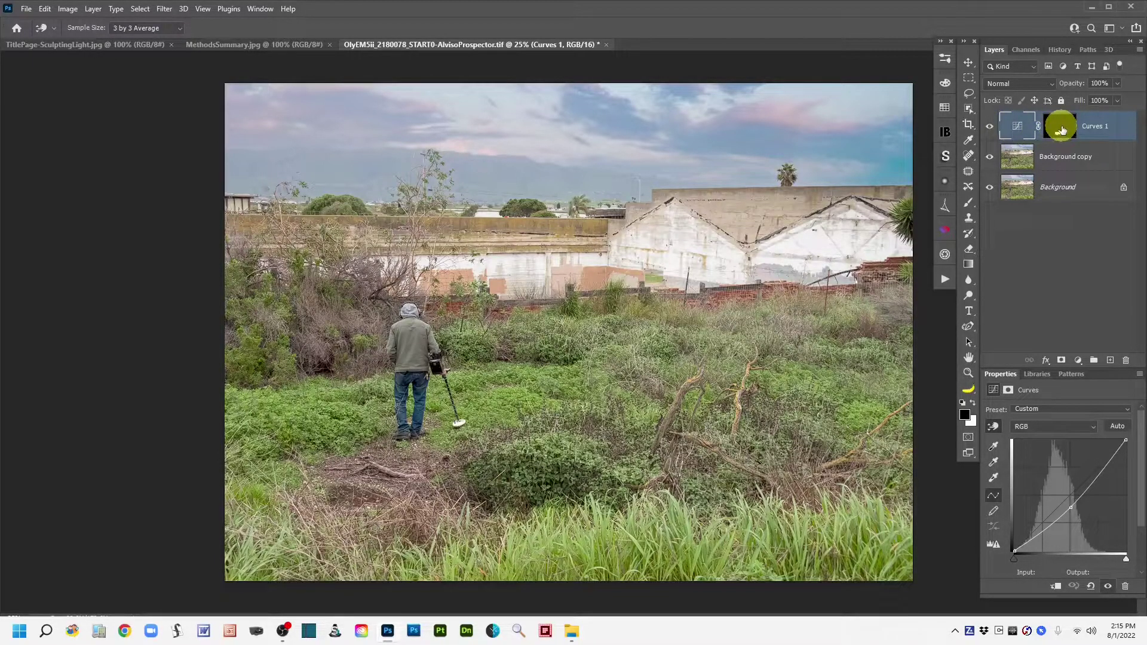
key("l")
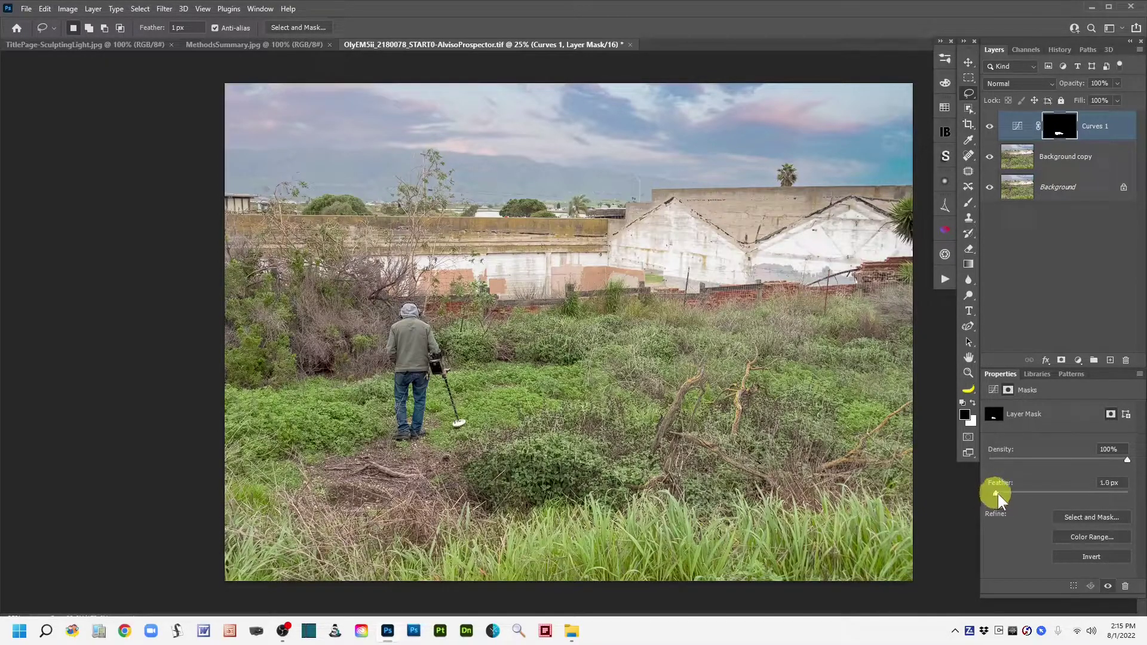
left_click_drag(1018, 494, 1062, 497)
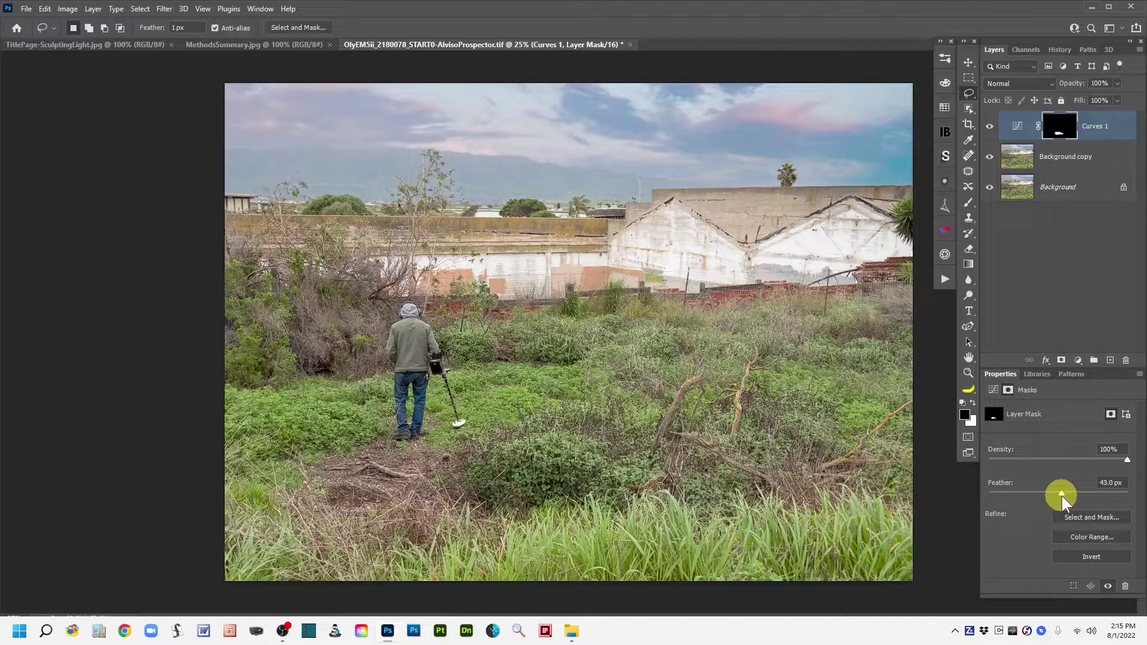
left_click_drag(1062, 494, 985, 495)
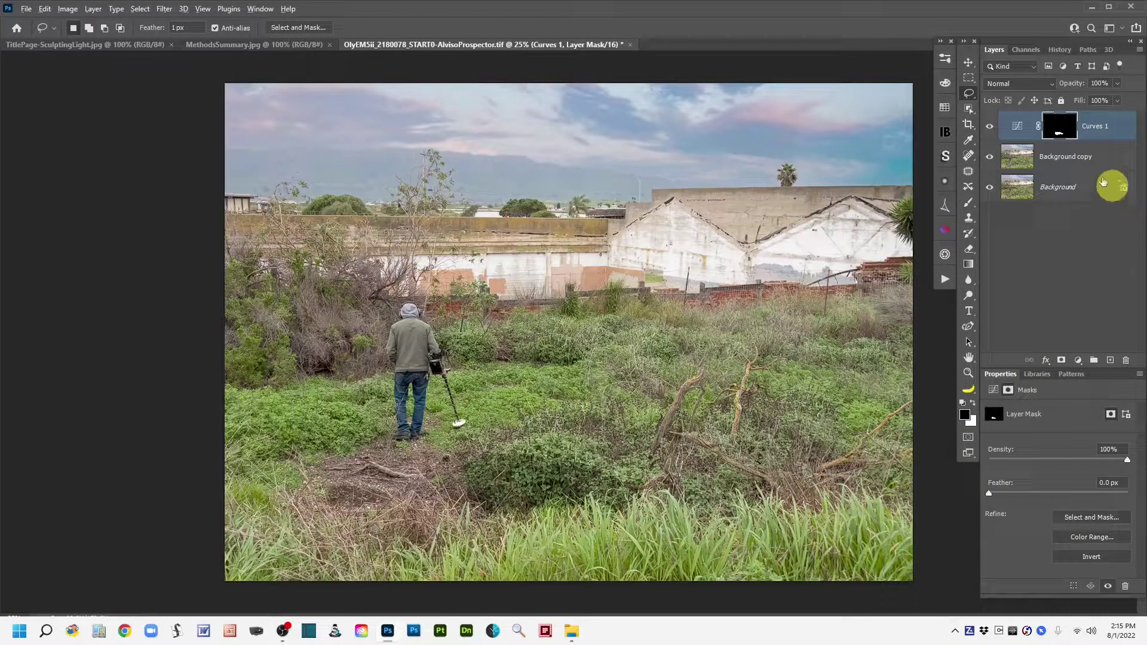
- Feather the bush's Curves mask to 56.8 px, inspecting the mask on its own and comparing the image with and without the adjustment
left_click(1057, 124, "alt")
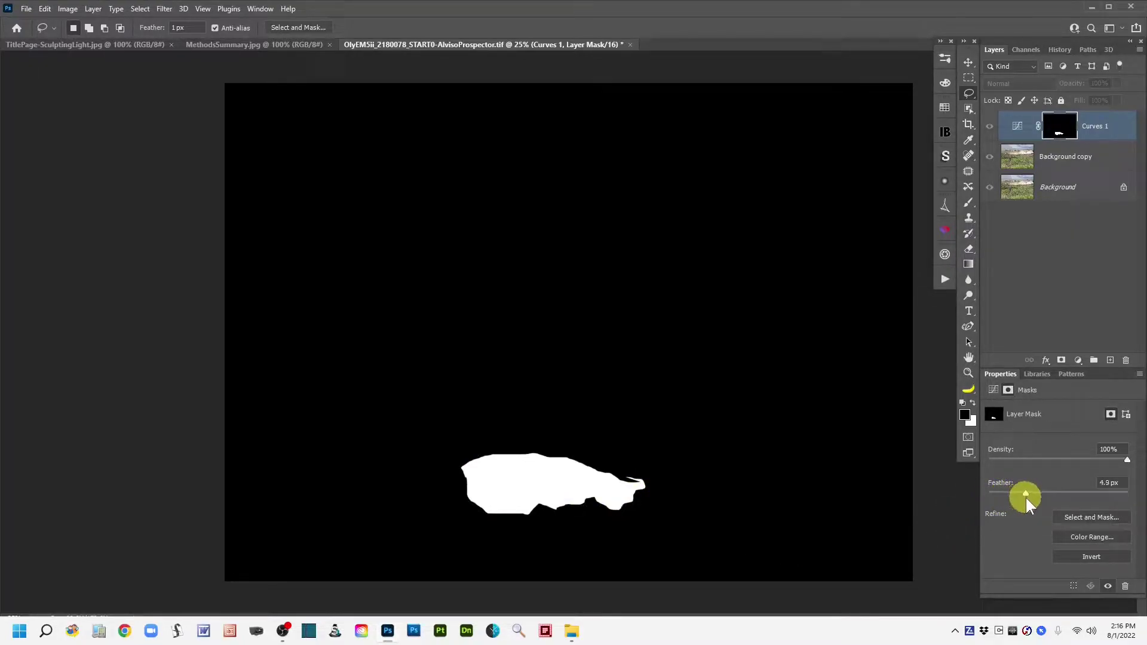
left_click_drag(1038, 496, 1056, 501)
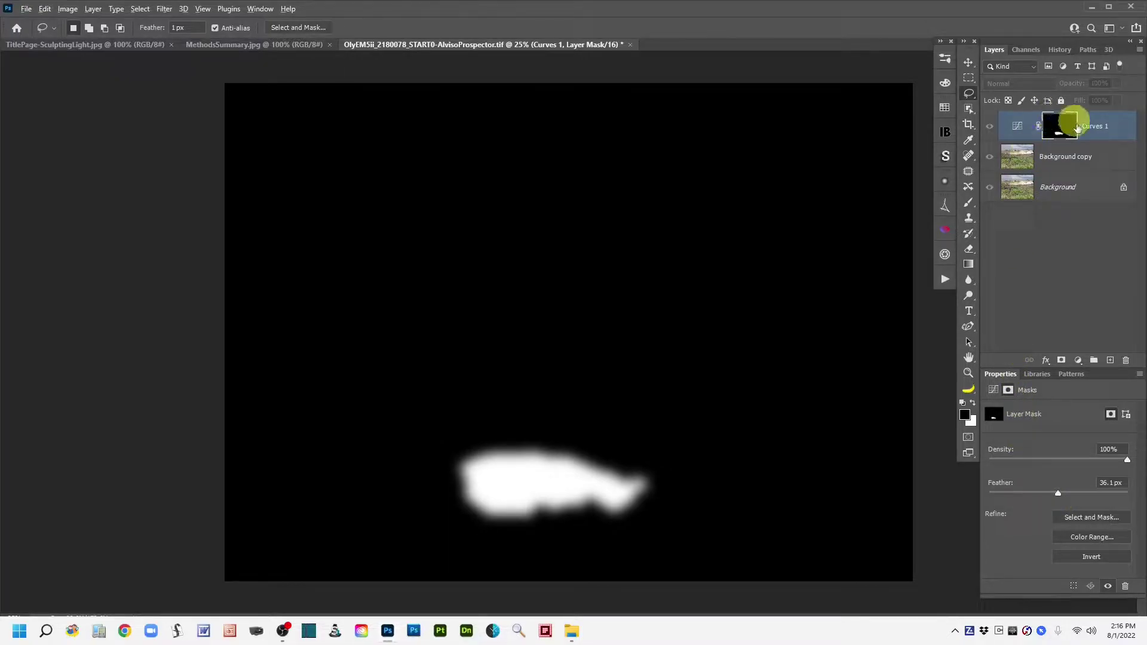
left_click(1059, 131, "alt")
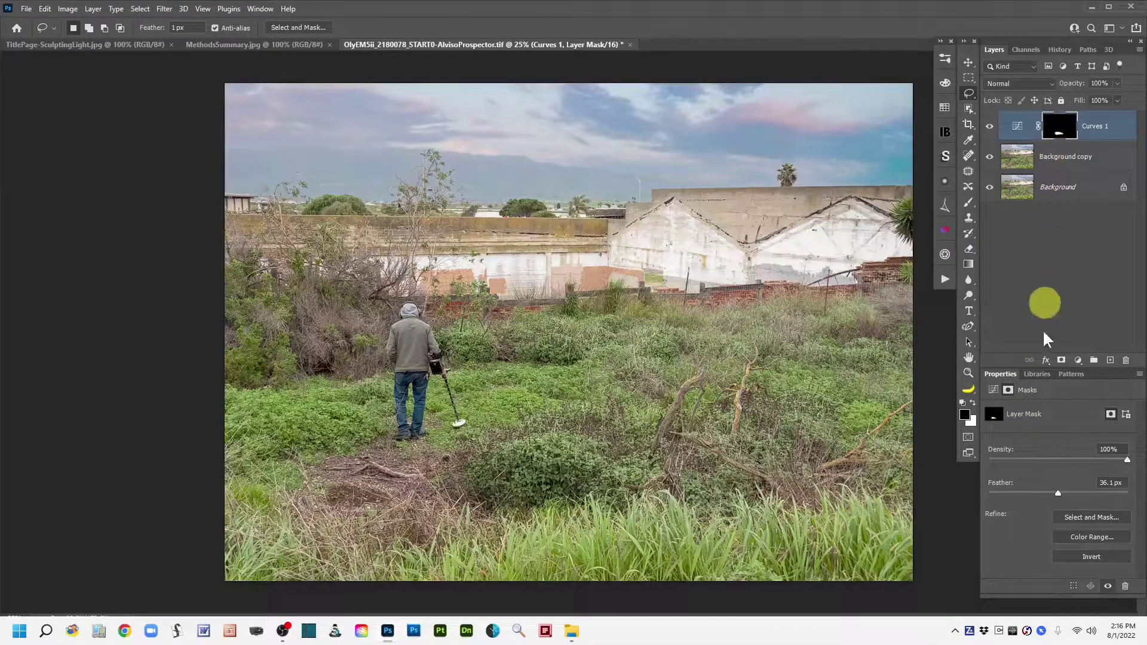
left_click_drag(1058, 496, 1062, 496)
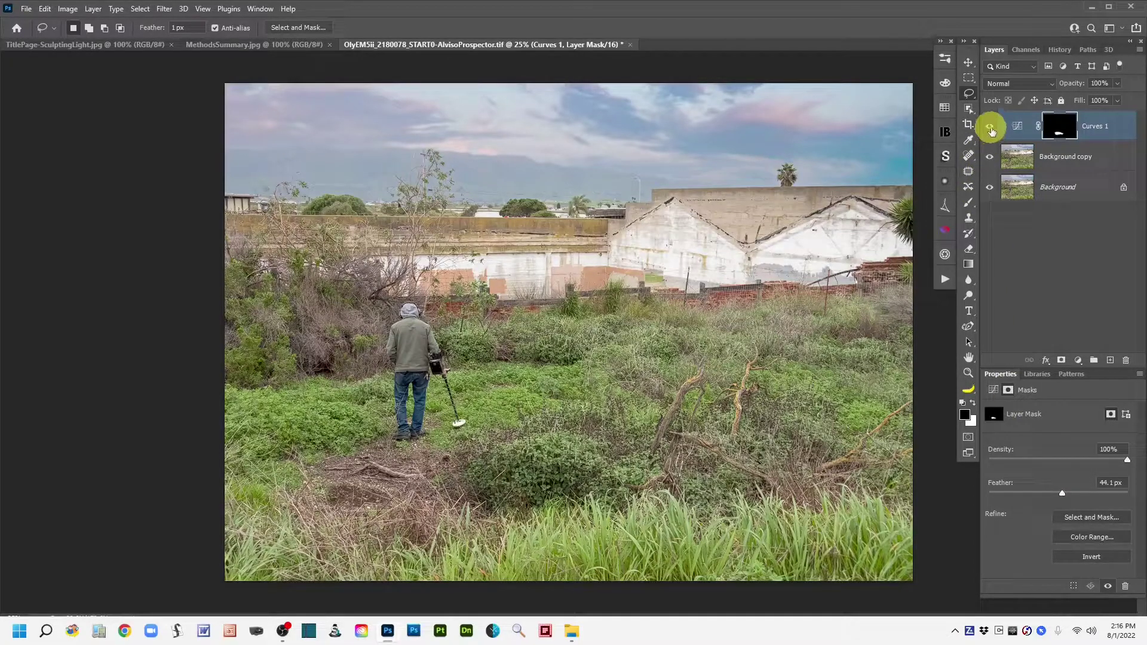
left_click(989, 126)
left_click(988, 126)
left_click(989, 127)
left_click(989, 126)
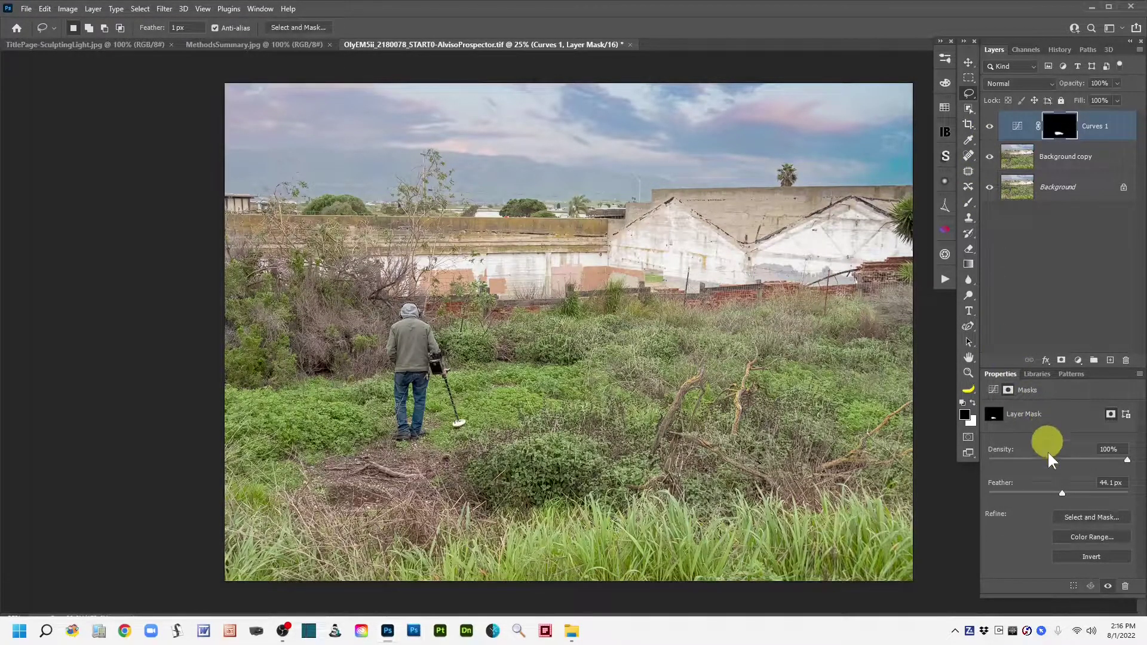
left_click_drag(1062, 495, 1067, 494)
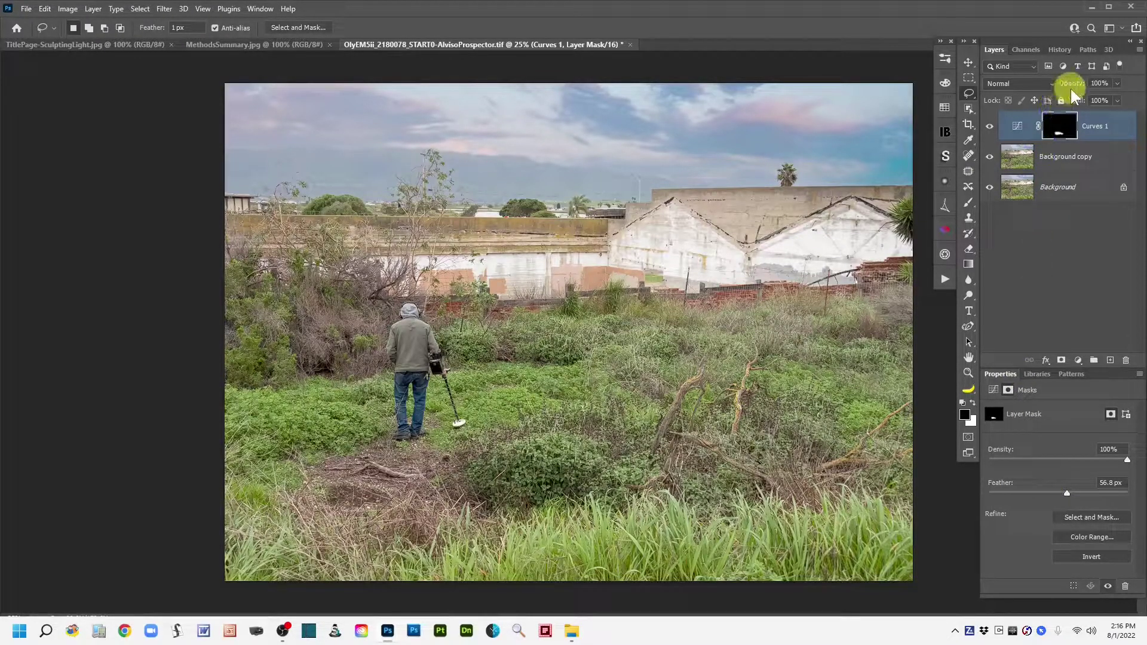
- Reduce the Curves 1 layer's opacity to 94% and compare the image with and without it
left_click_drag(1070, 86, 1067, 87)
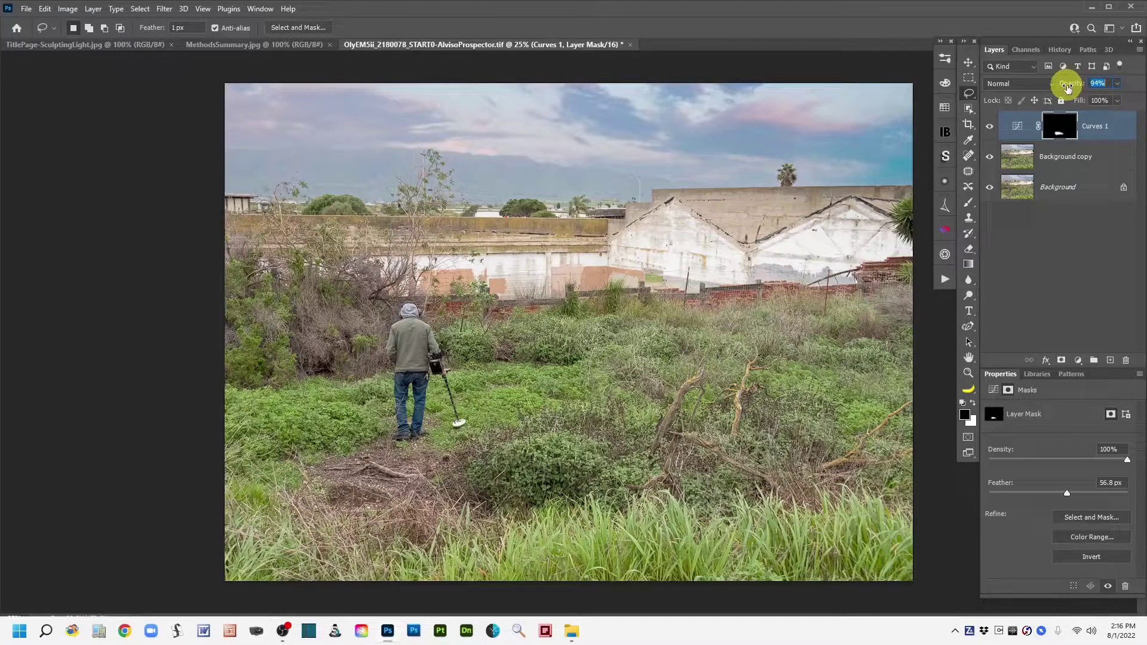
left_click(988, 125)
left_click(989, 125)
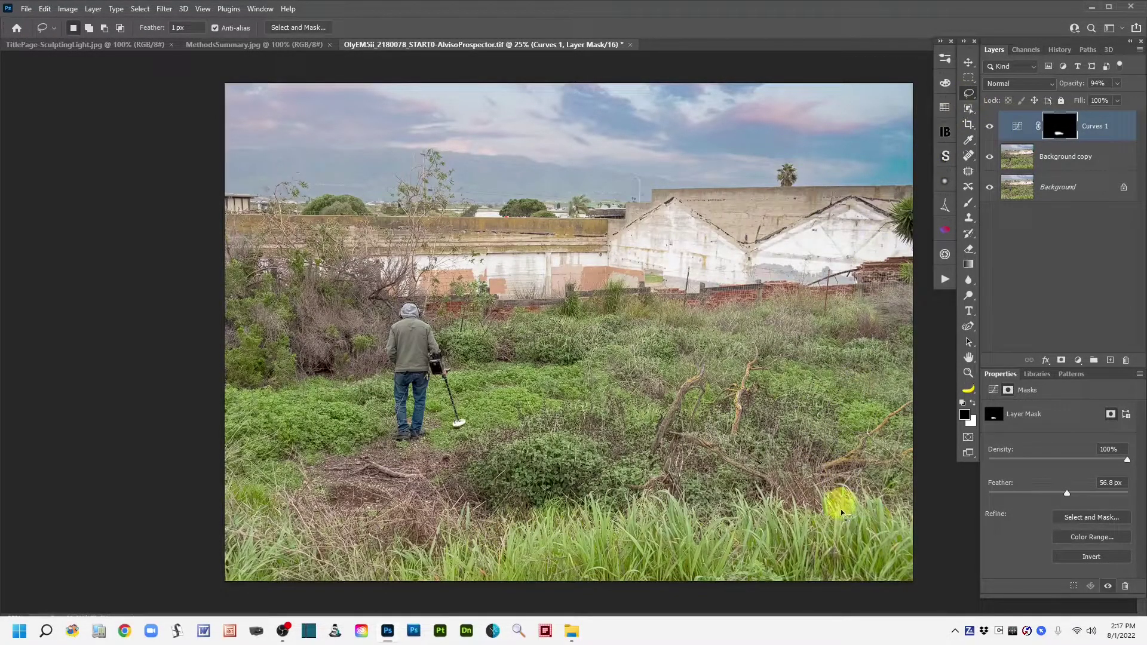
- Lasso the grass strip along the photo's lower right foreground, add a Curves adjustment layer for it, and check its mask
mouse_move(915, 542)
left_mouse_down()
mouse_move(858, 527)
mouse_move(743, 545)
mouse_move(655, 528)
mouse_move(389, 576)
mouse_move(405, 607)
mouse_move(588, 632)
mouse_move(906, 627)
mouse_move(955, 586)
mouse_move(952, 541)
left_mouse_up()
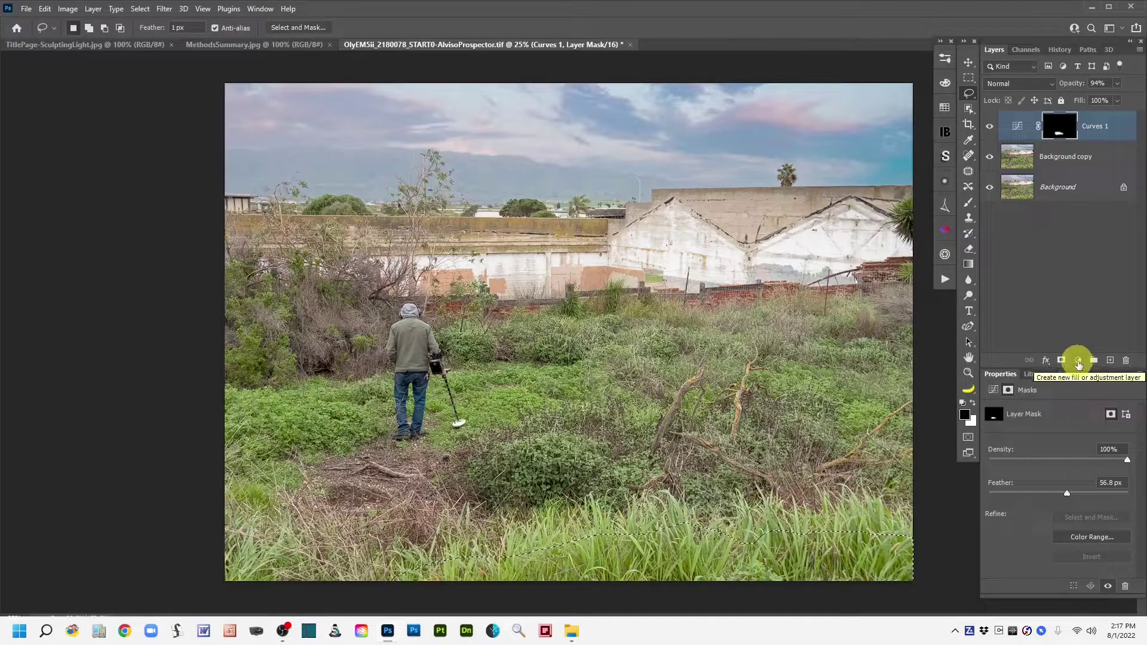
left_click(1078, 360)
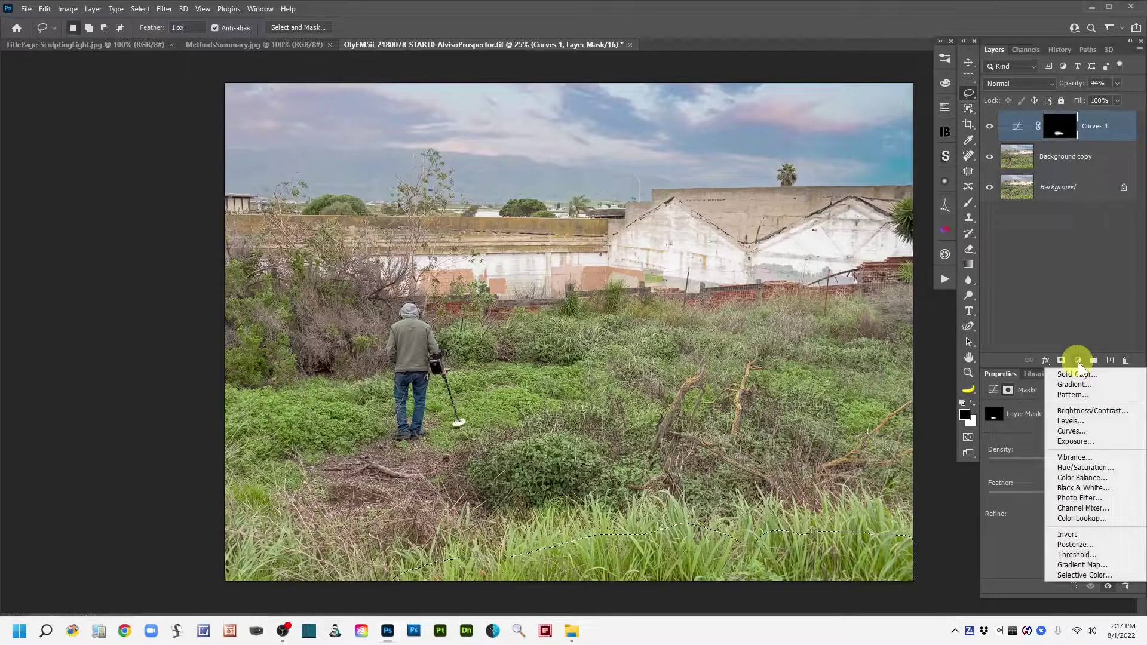
left_click(1105, 432)
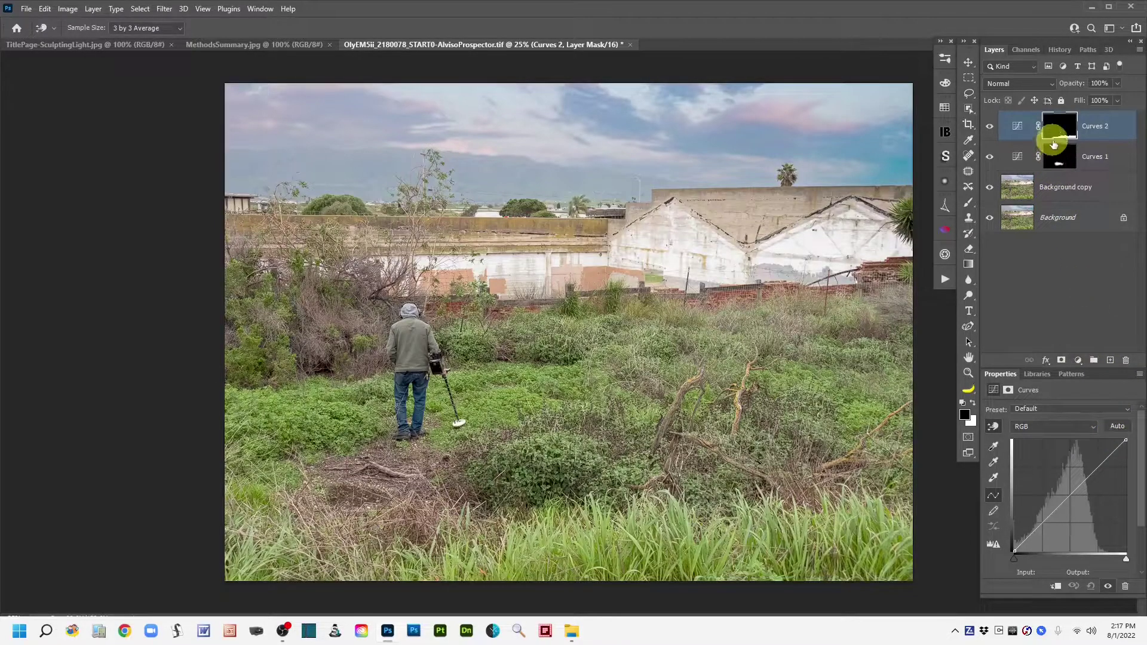
left_click(1069, 128, "alt")
key("l")
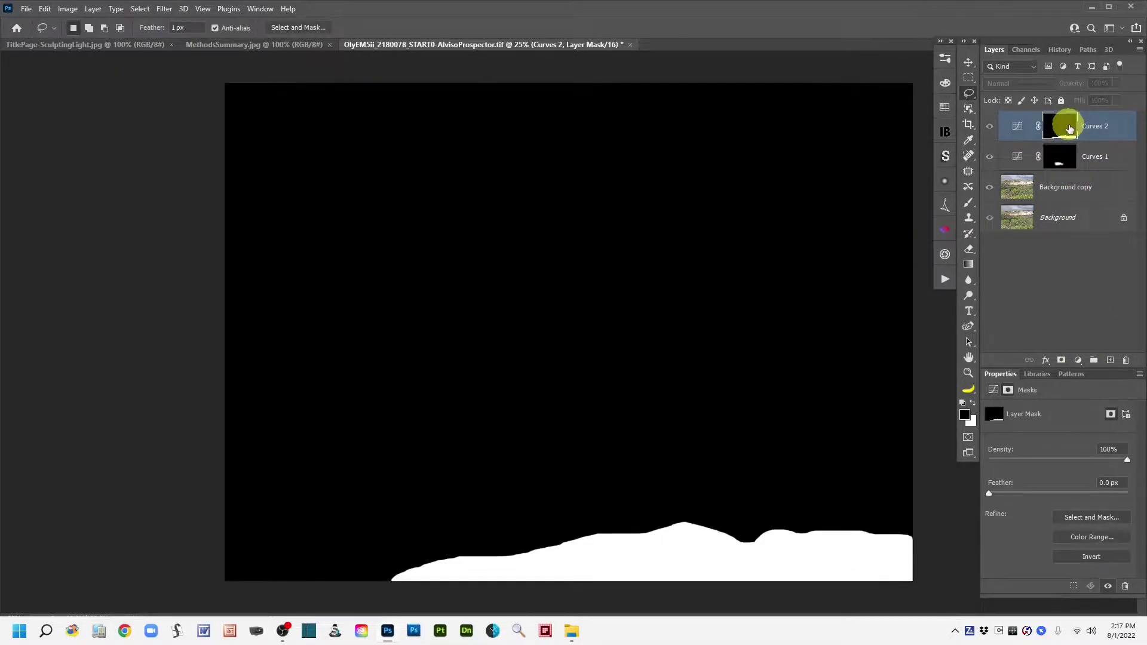
left_click(1068, 130, "alt")
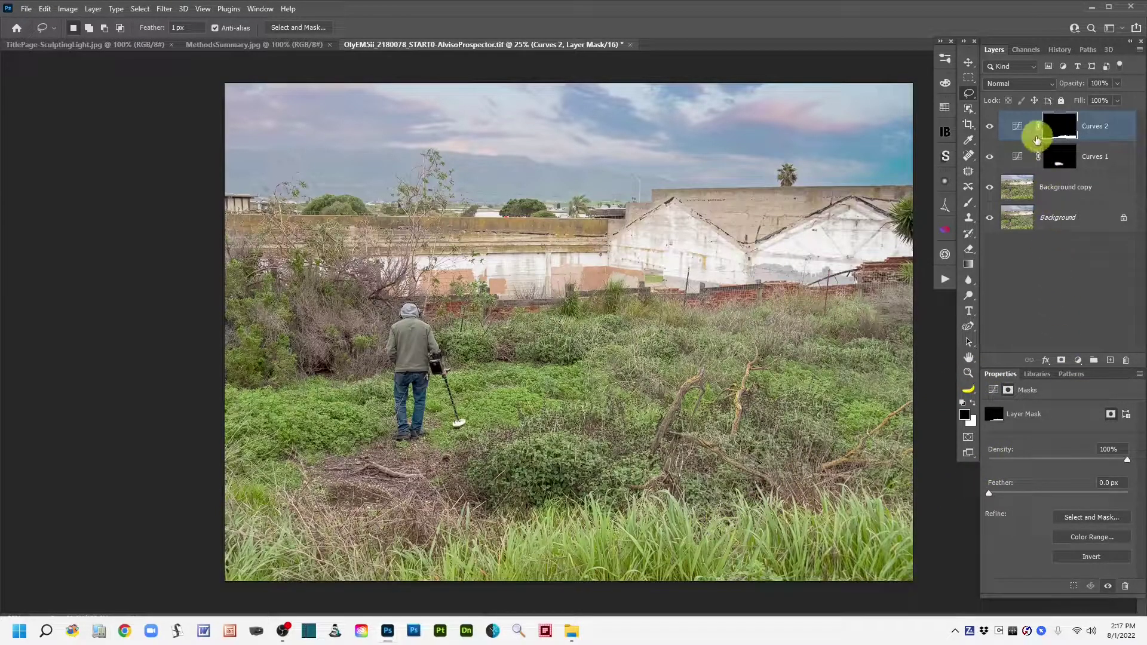
- Darken the foreground grass by lowering the midtones of the Curves 2 adjustment to input 130, output 96
left_click(1017, 127)
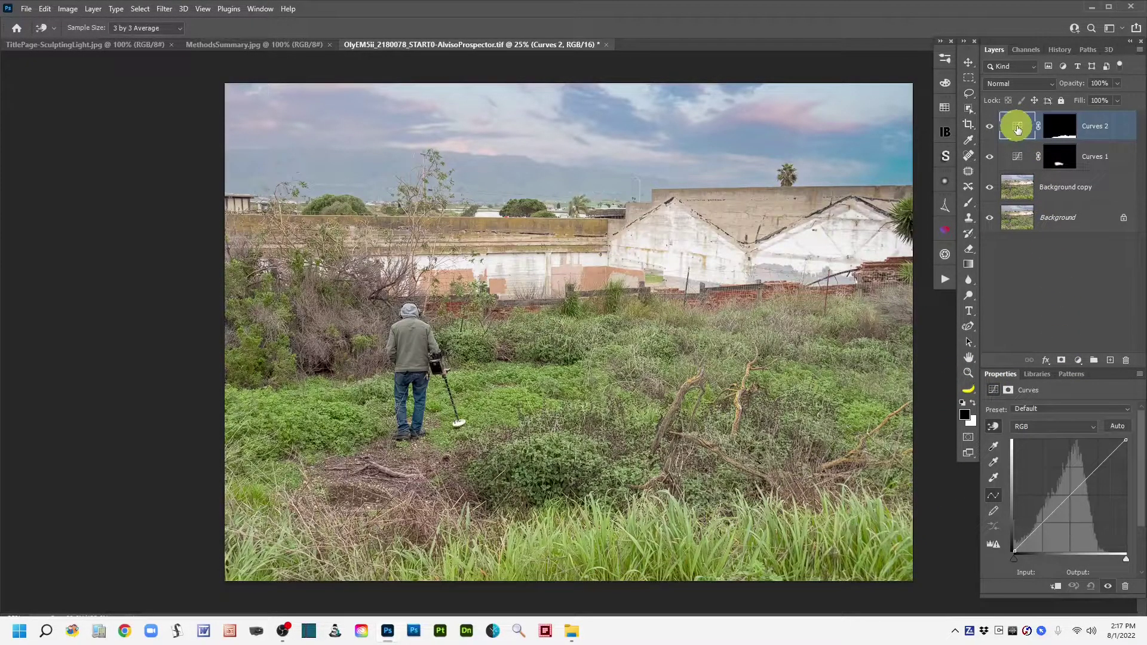
left_click(991, 425)
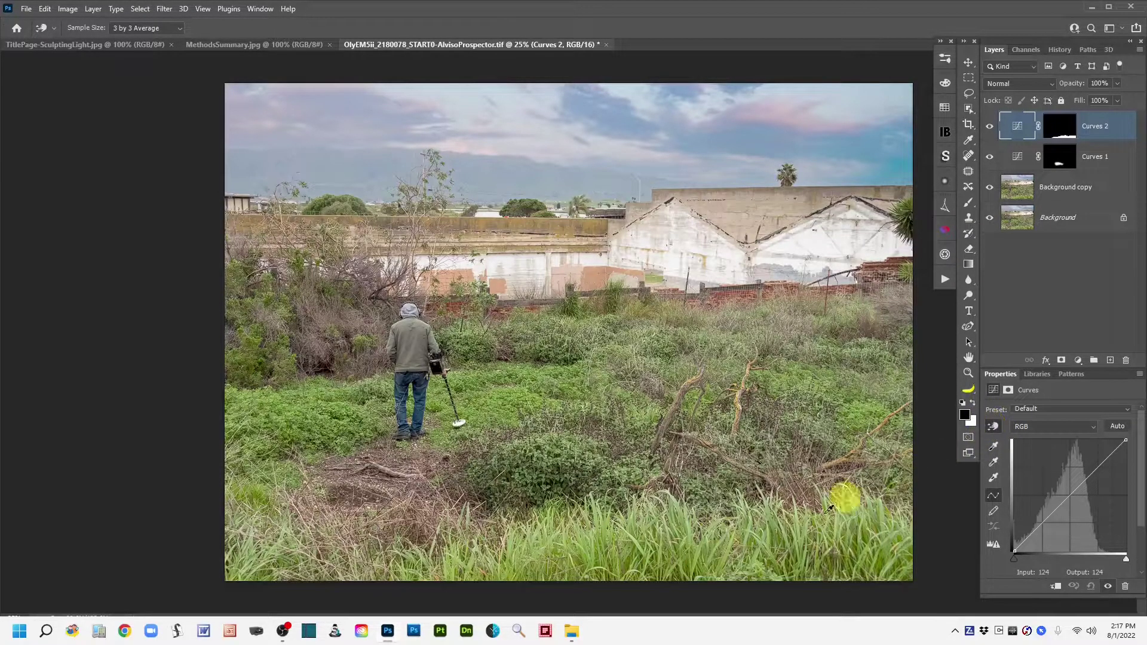
left_click(670, 558)
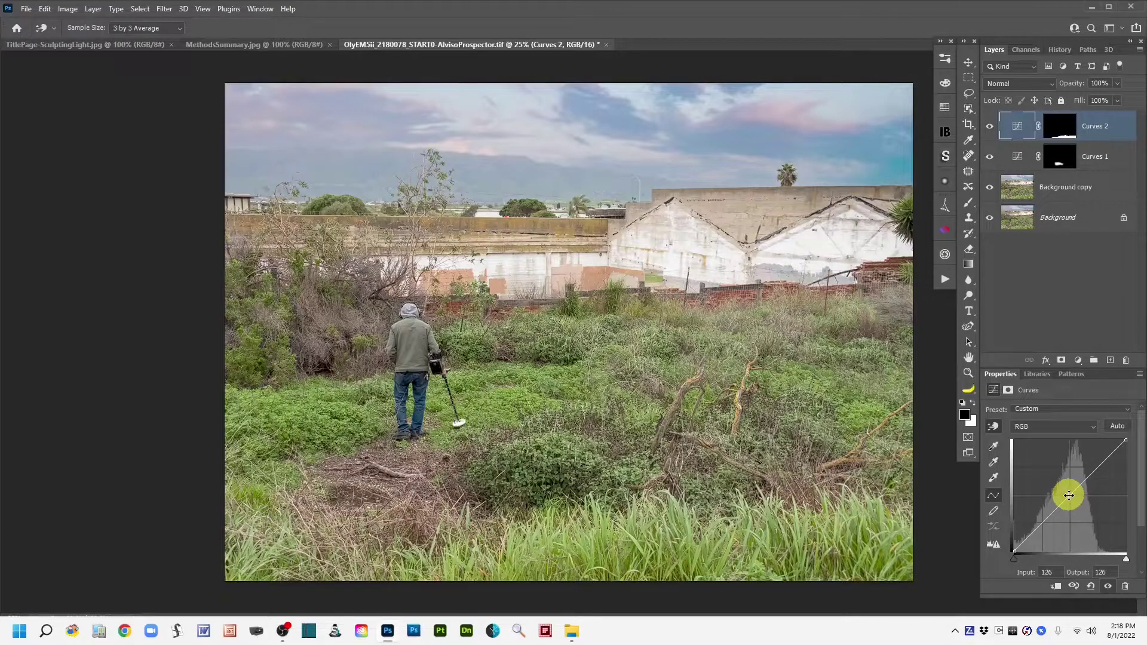
left_click_drag(1069, 496, 1070, 508)
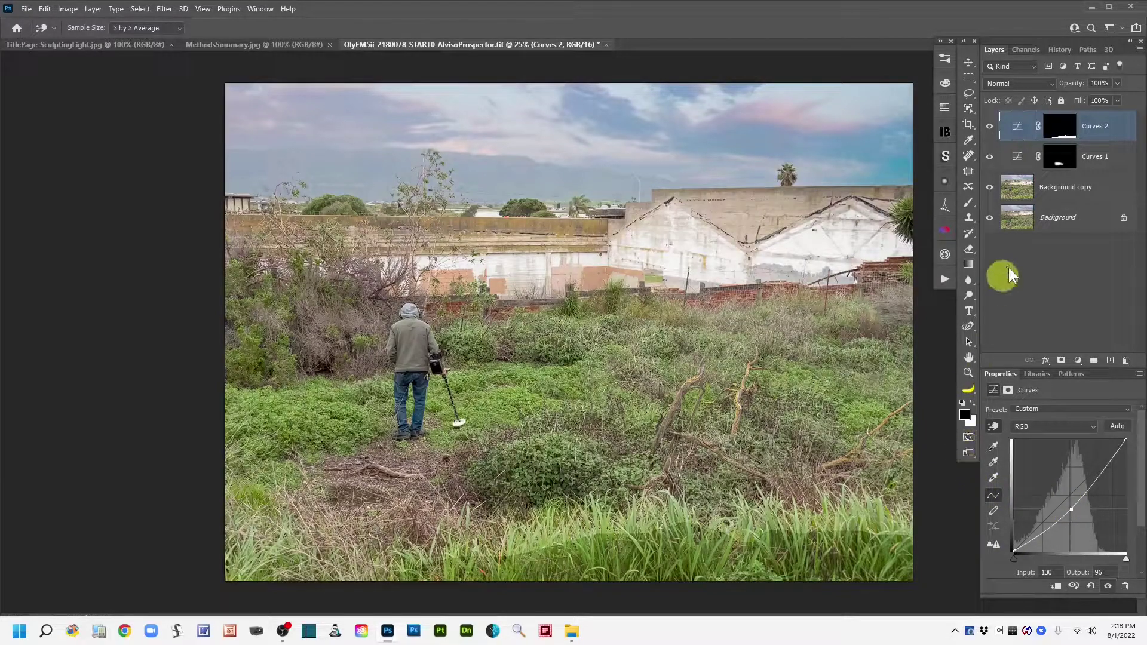
- Feather the foreground grass's Curves mask to 48.7 px
left_click(1060, 129)
key("l")
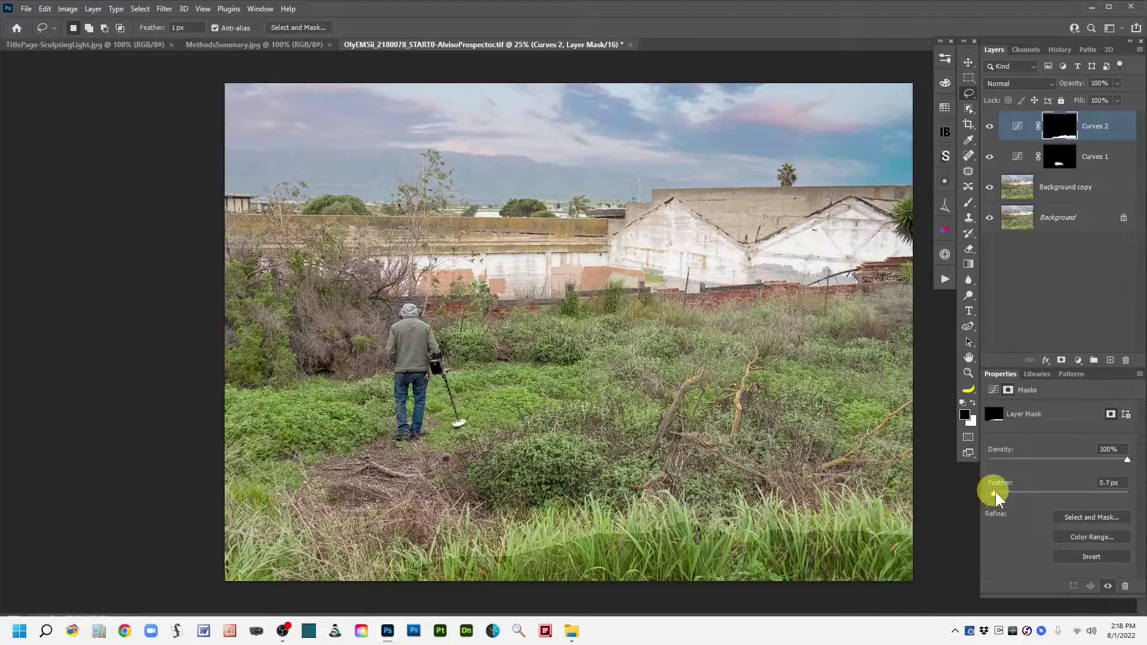
left_click_drag(1020, 492, 1070, 497)
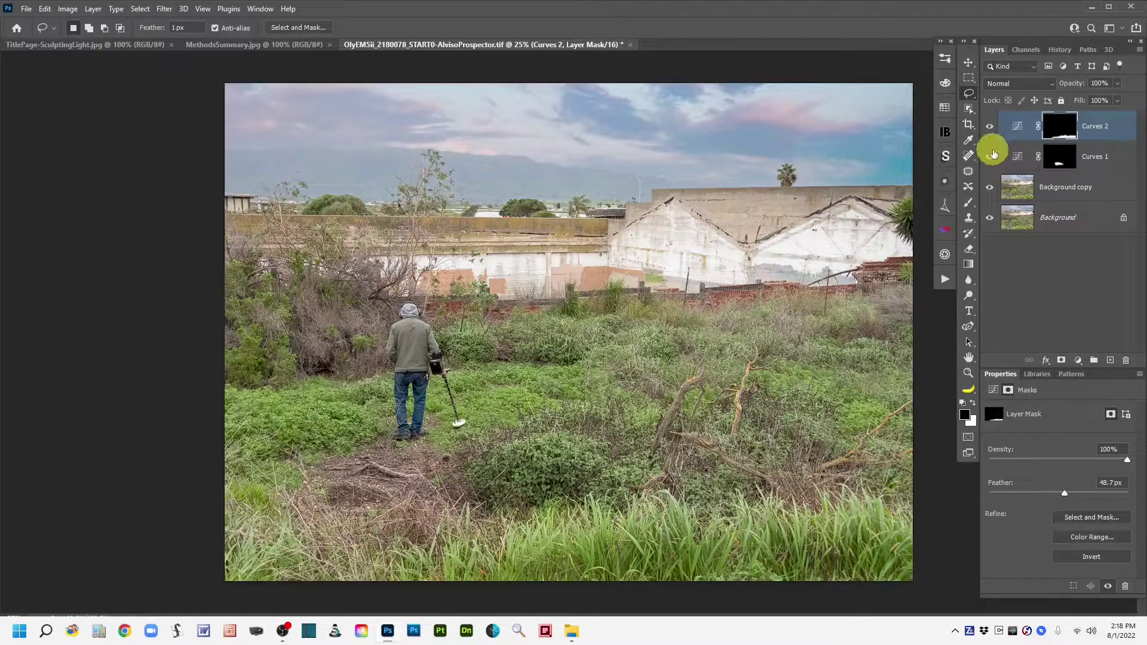
- Reduce the Curves 2 layer's opacity to 87%, comparing the image with and without the adjustment
left_click(990, 126)
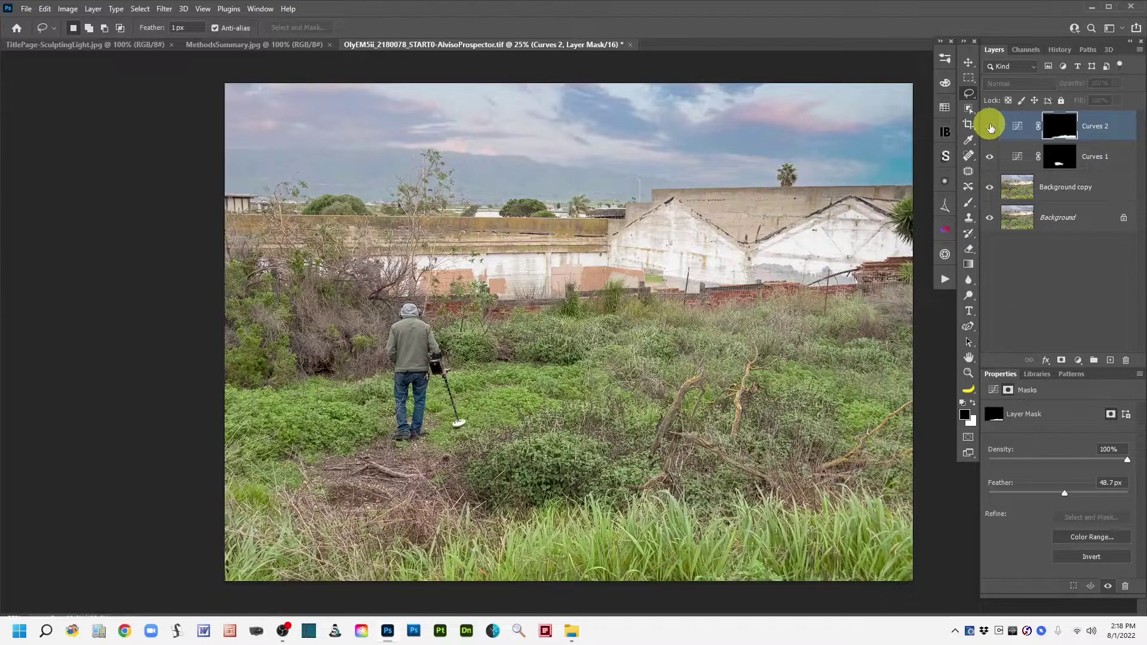
left_click(990, 127)
left_click(990, 126)
left_click(989, 126)
left_click_drag(1078, 88, 1066, 90)
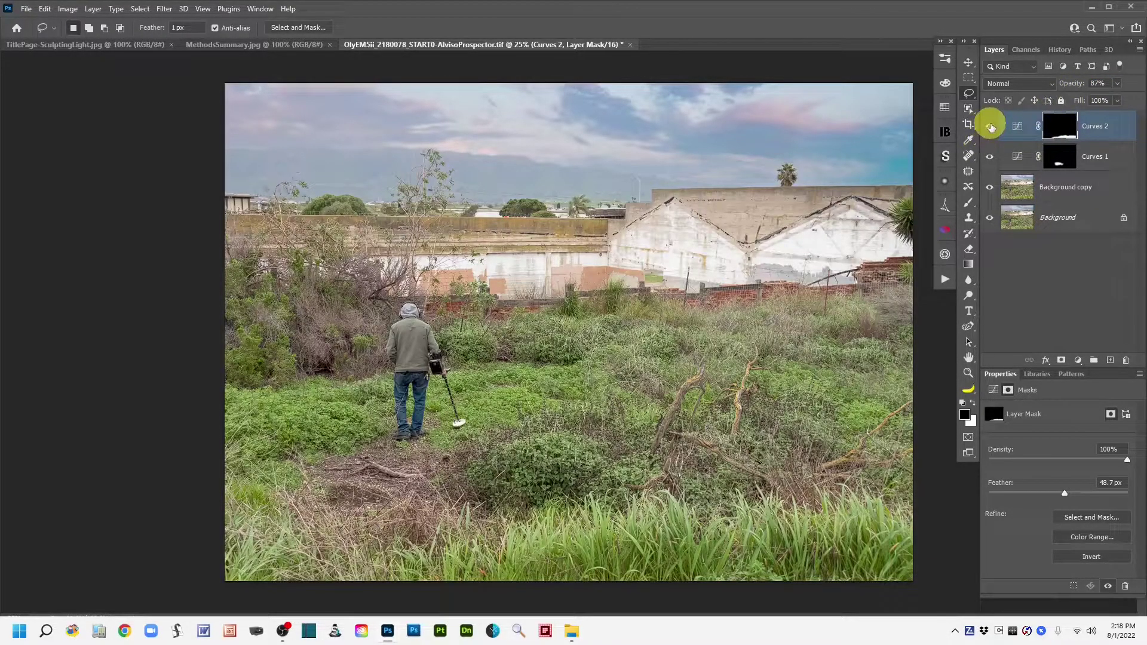
left_click(990, 126)
left_click(989, 126)
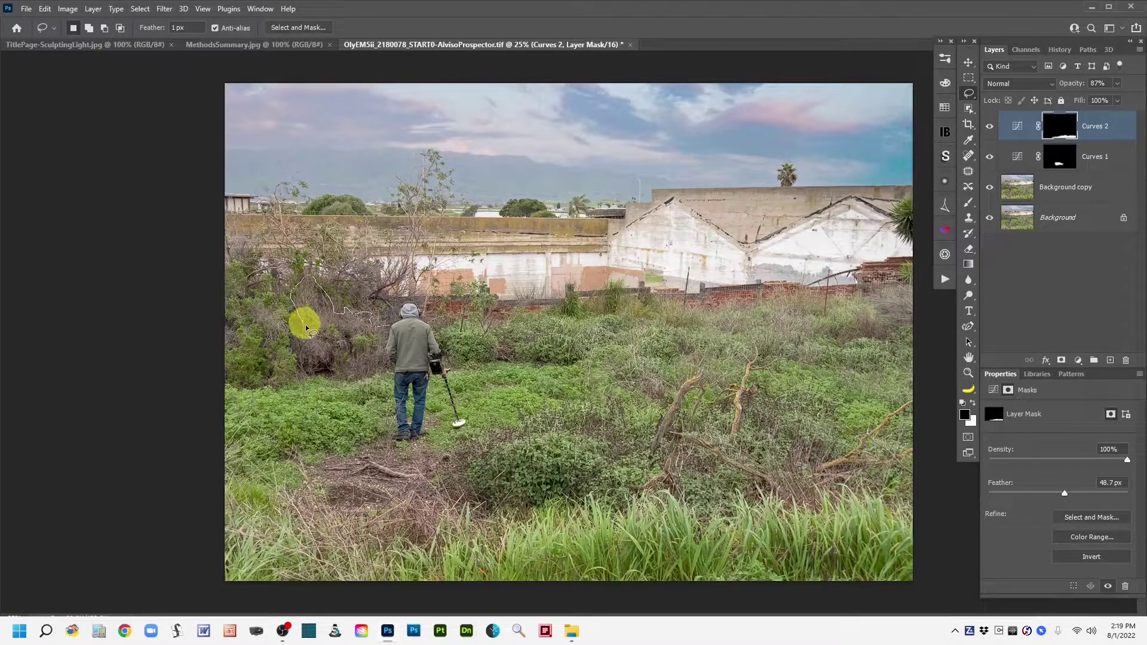
- Lasso the dry brush left of the man, add a Curves adjustment layer for it, and inspect its mask
mouse_move(320, 332)
left_mouse_down()
mouse_move(295, 342)
mouse_move(329, 363)
mouse_move(329, 332)
mouse_move(354, 354)
mouse_move(351, 326)
mouse_move(375, 356)
mouse_move(387, 327)
left_mouse_up()
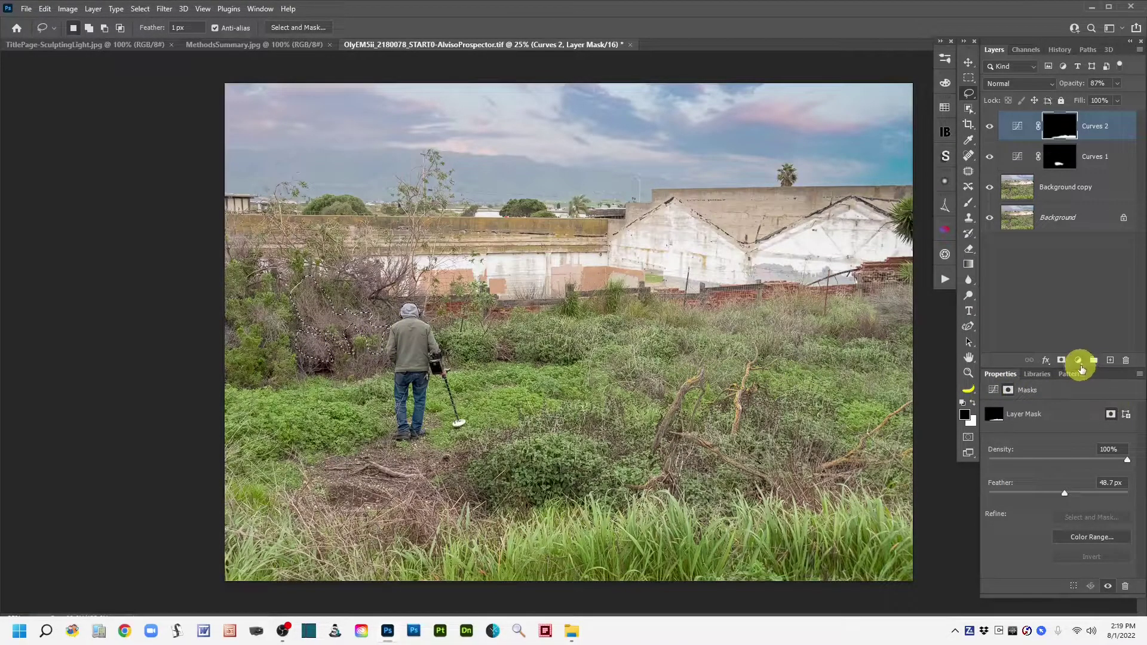
left_click(1078, 361)
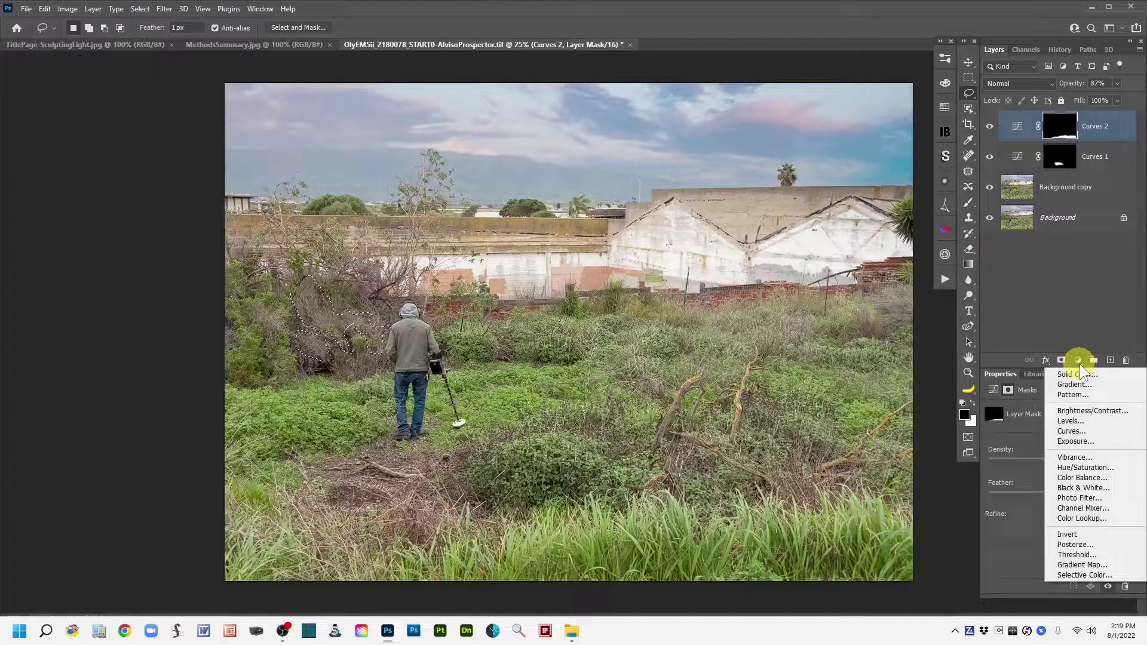
left_click(1073, 428)
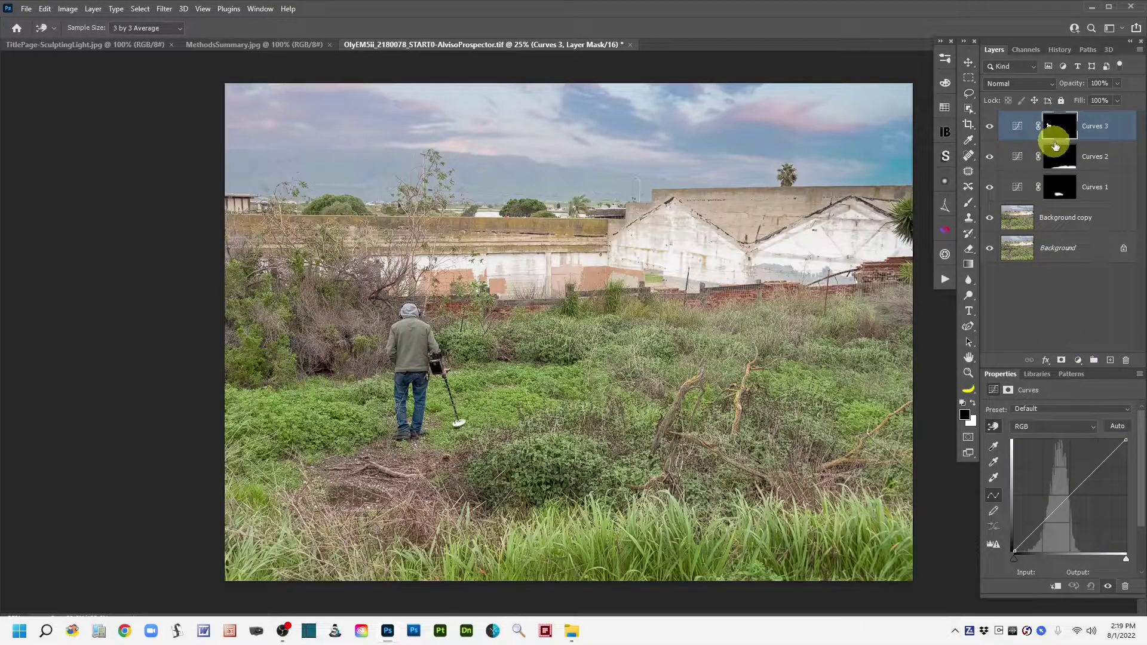
key("l")
left_click(1064, 133, "alt")
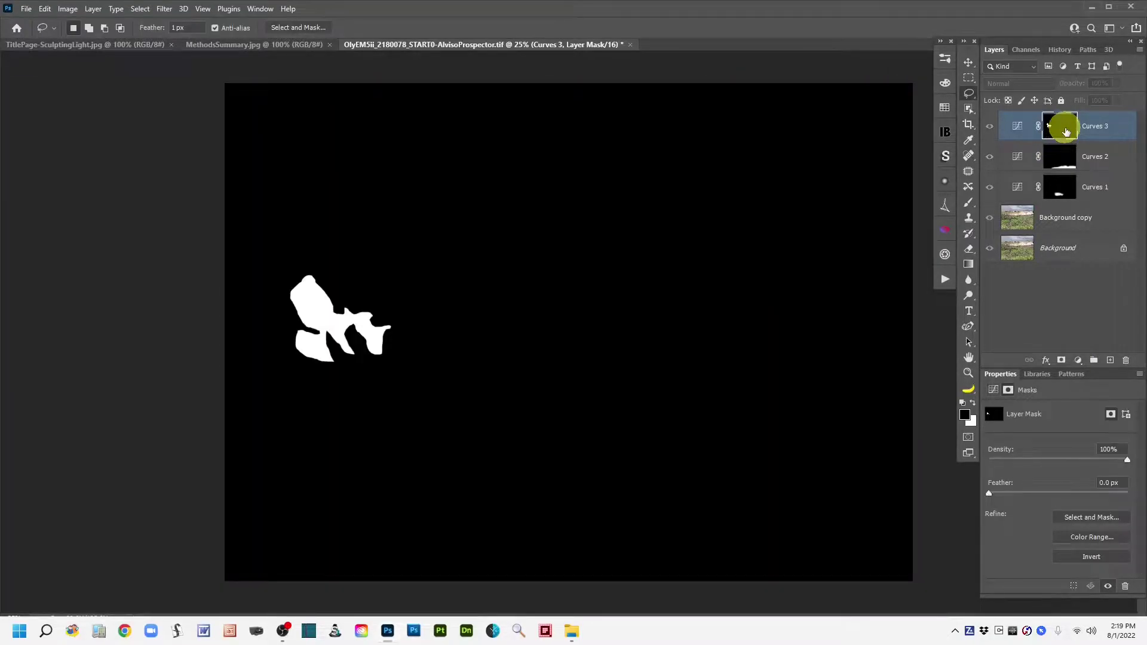
left_click(1063, 130, "alt")
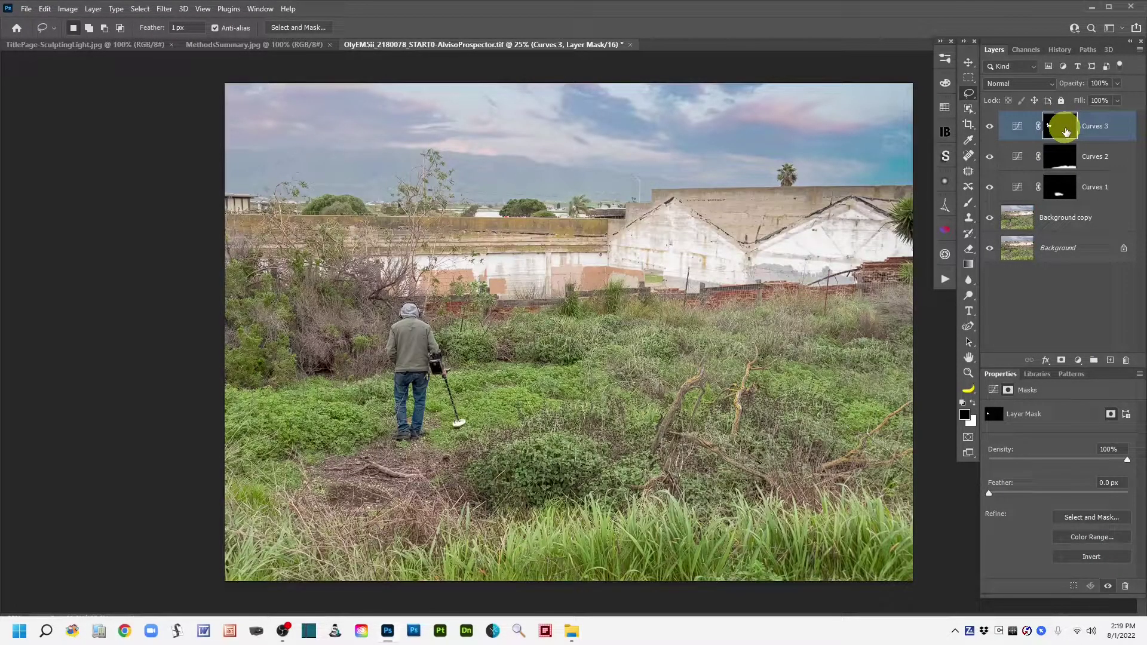
- Brighten the dry brush by raising the Curves 3 midtones to input 126, output 144, and compare the image with and without the adjustment
left_click(1017, 133)
left_click(992, 426)
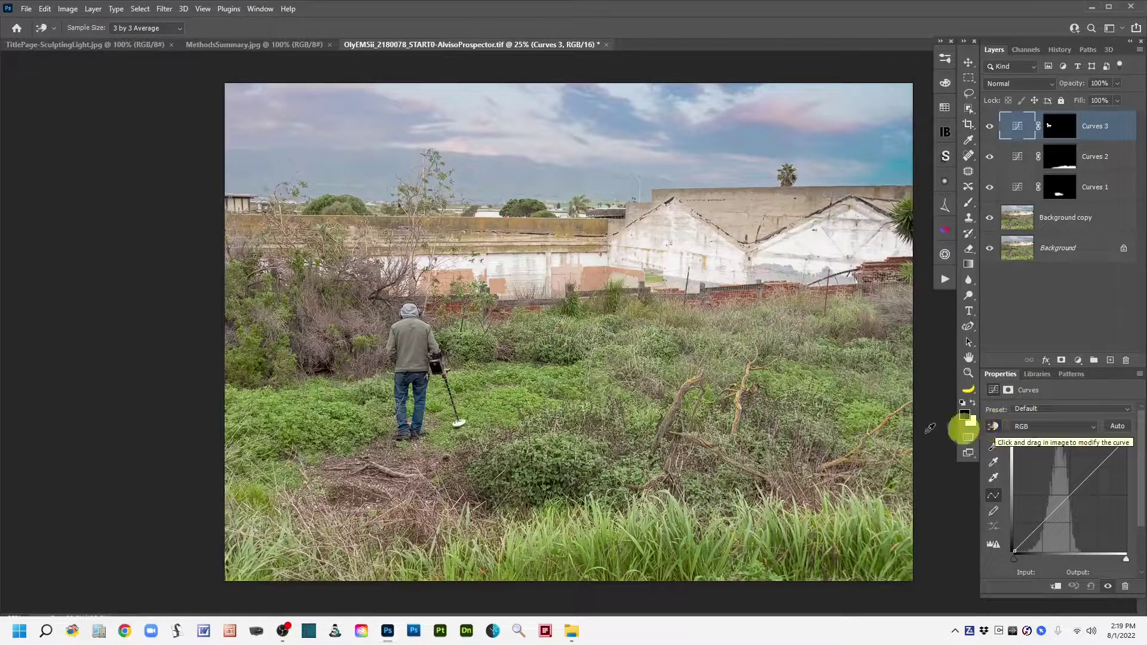
left_click(326, 307)
left_click(330, 316)
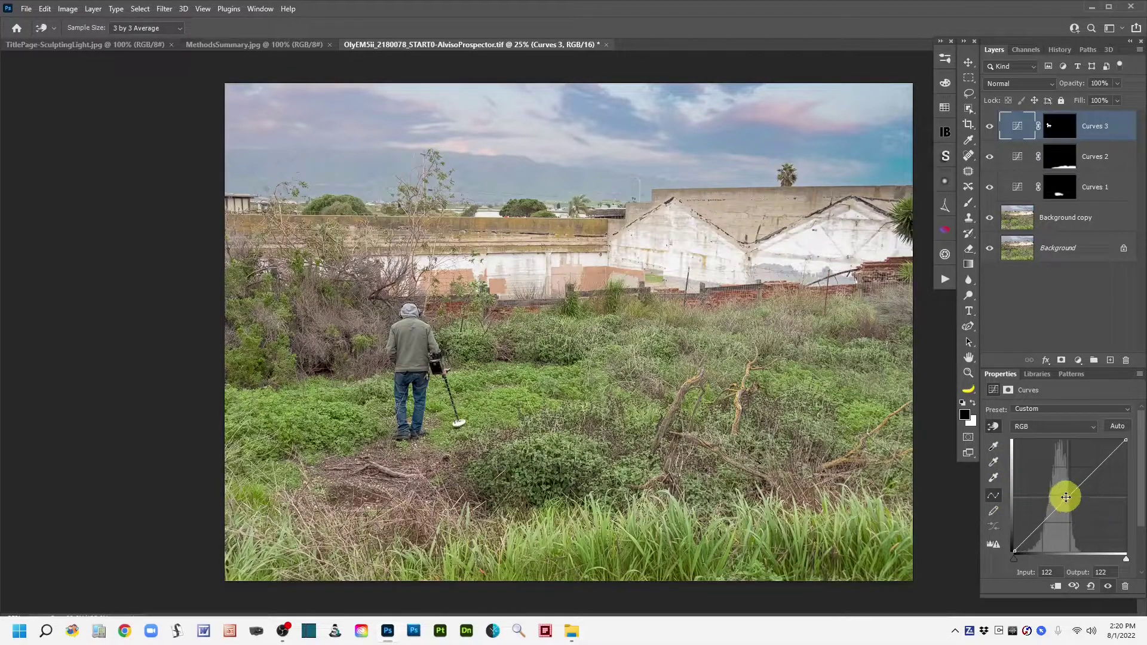
left_click_drag(1065, 497, 1069, 486)
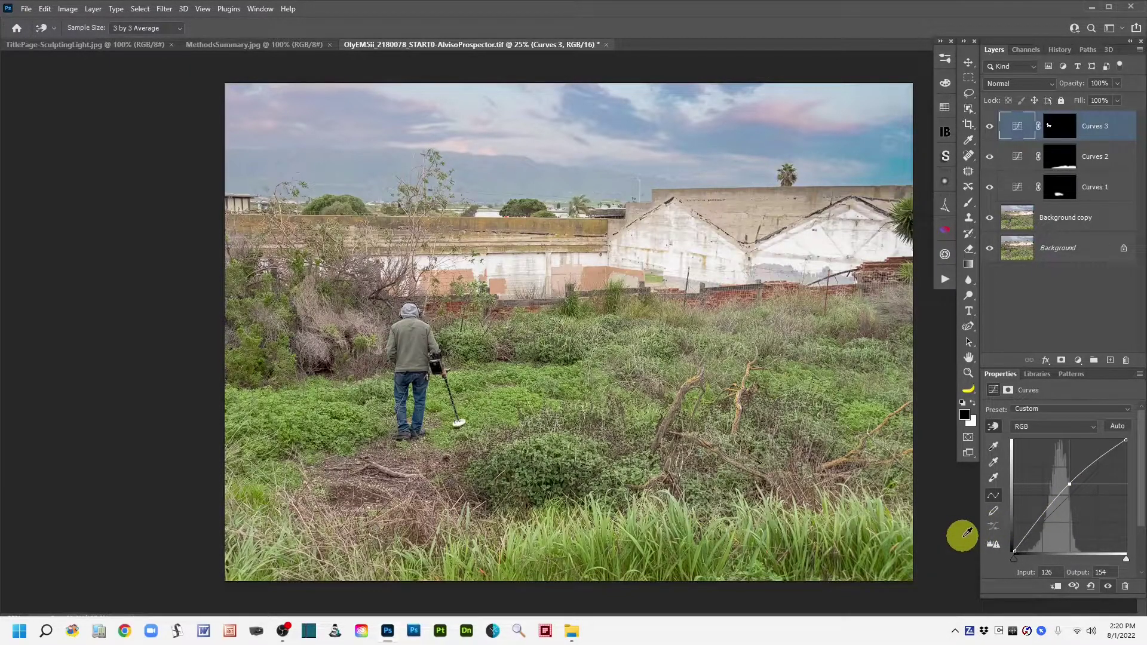
key("Down")
key("Down")
key("Down")
key("Down")
key("Down")
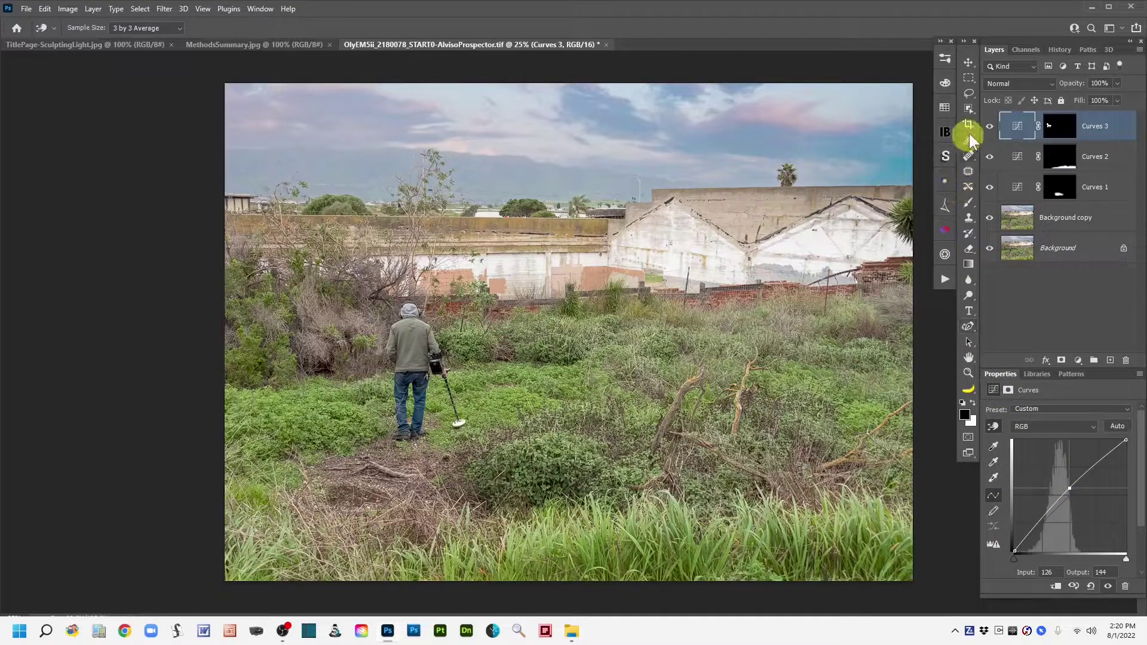
left_click(986, 131)
left_click(986, 130)
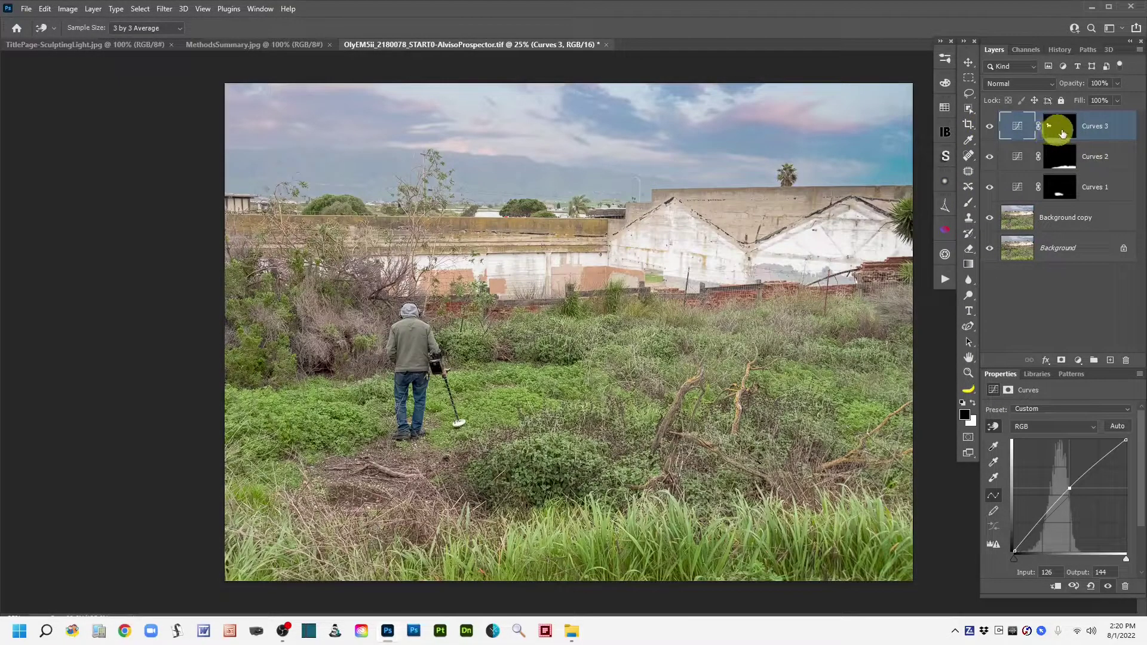
- Feather the dry brush's Curves mask to 71.1 px and compare the image with and without the adjustment
left_click(1061, 130)
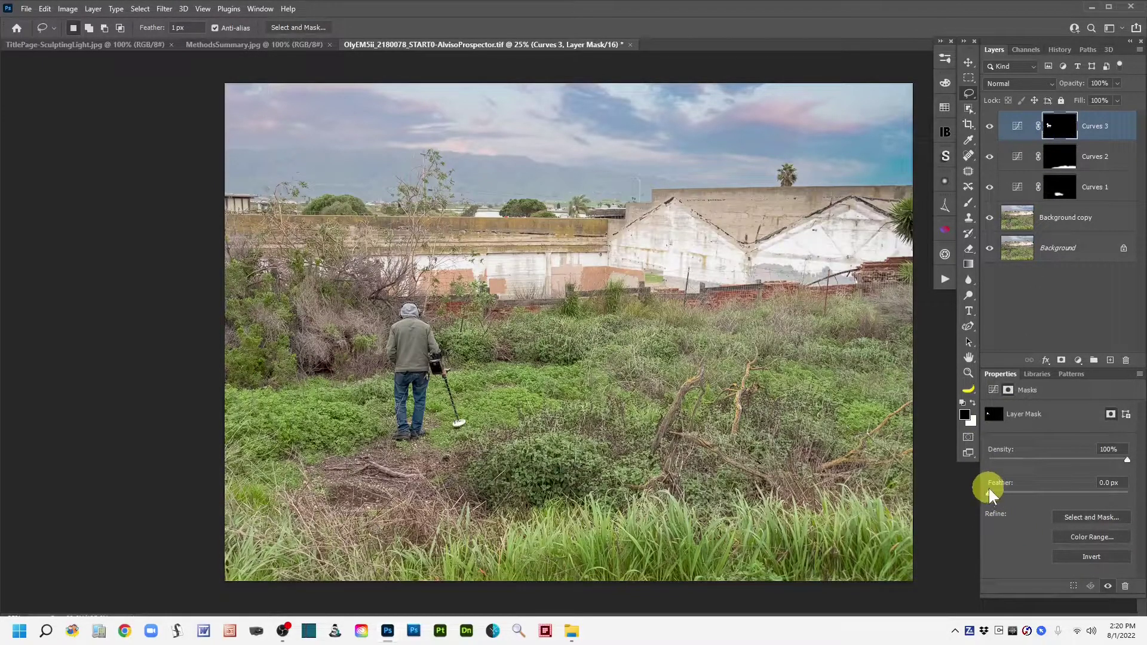
left_click_drag(990, 491, 1115, 507)
left_click_drag(1097, 492, 1070, 492)
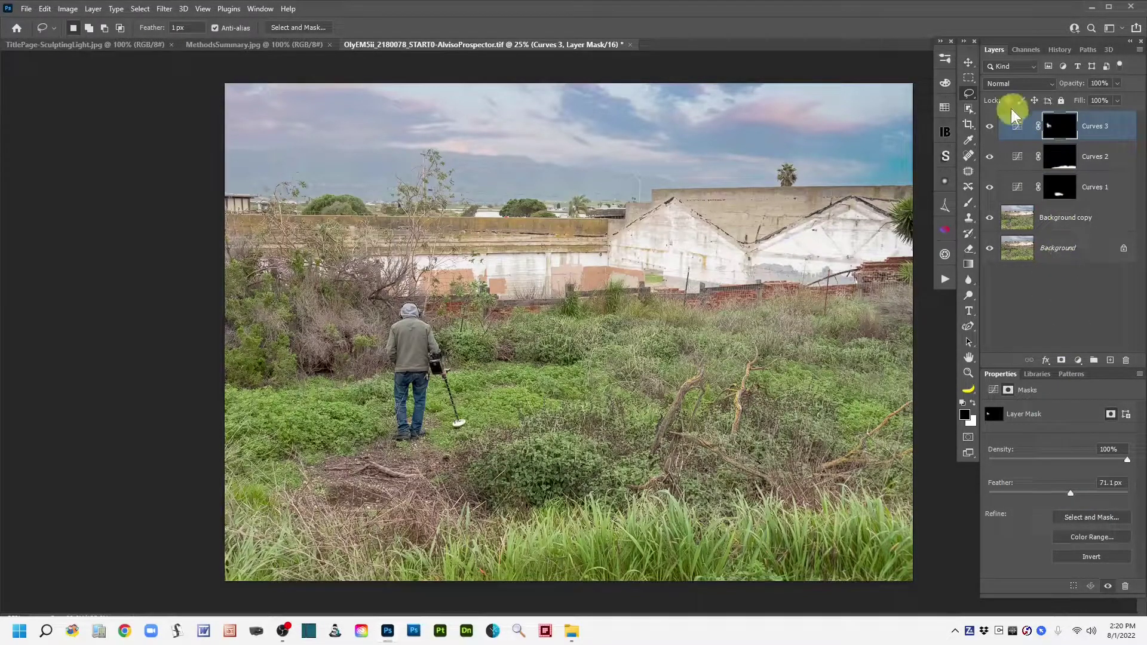
left_click(988, 126)
left_click(988, 126)
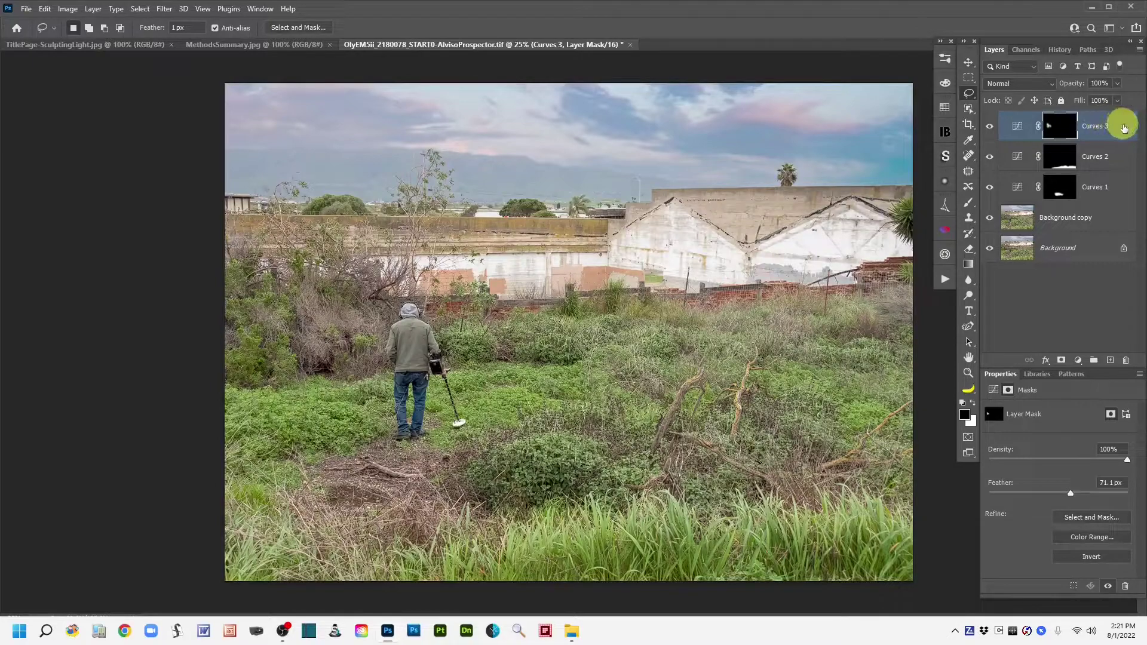
- Group the three Curves adjustment layers and name the group Curves
left_click(1123, 128)
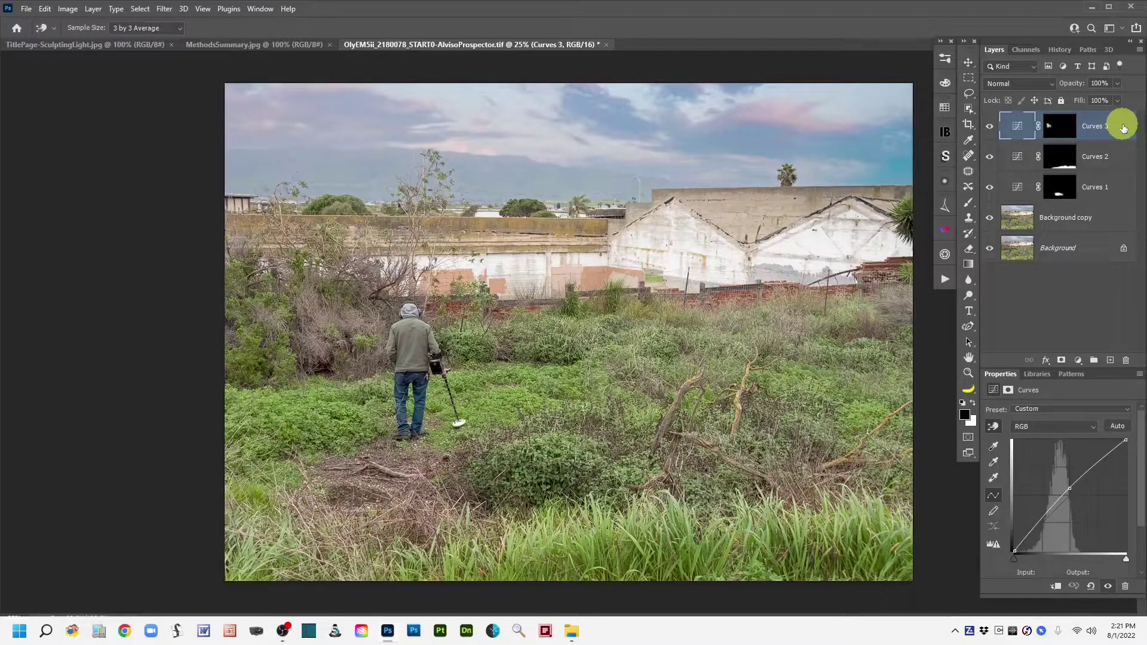
key("l")
left_click(1114, 190, "shift")
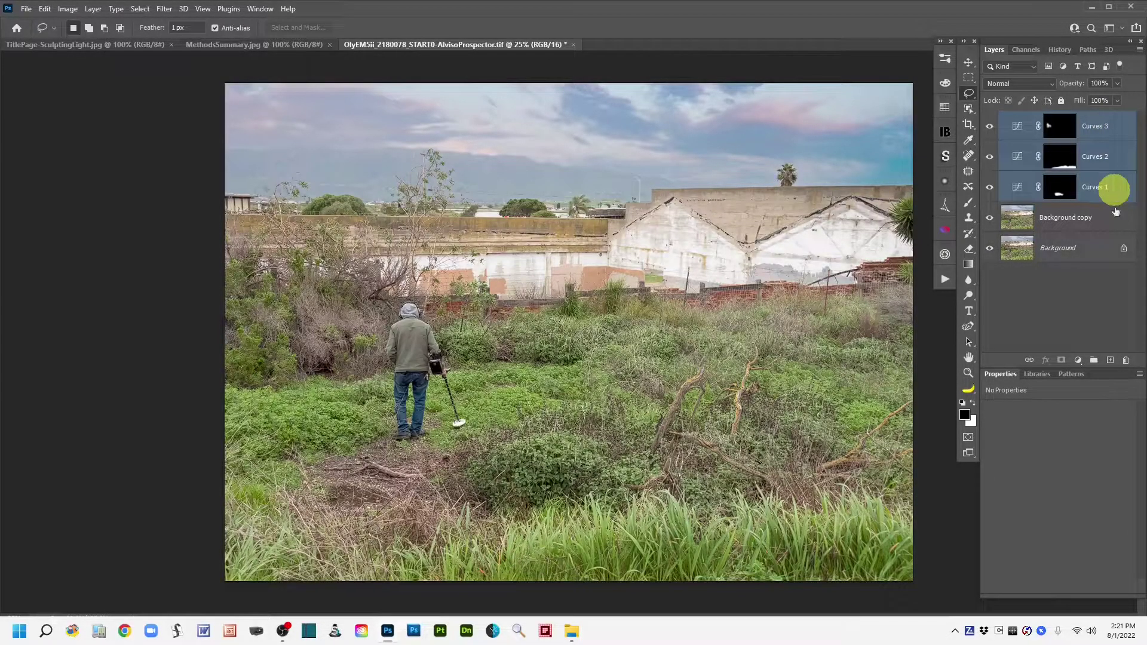
left_click(1094, 361)
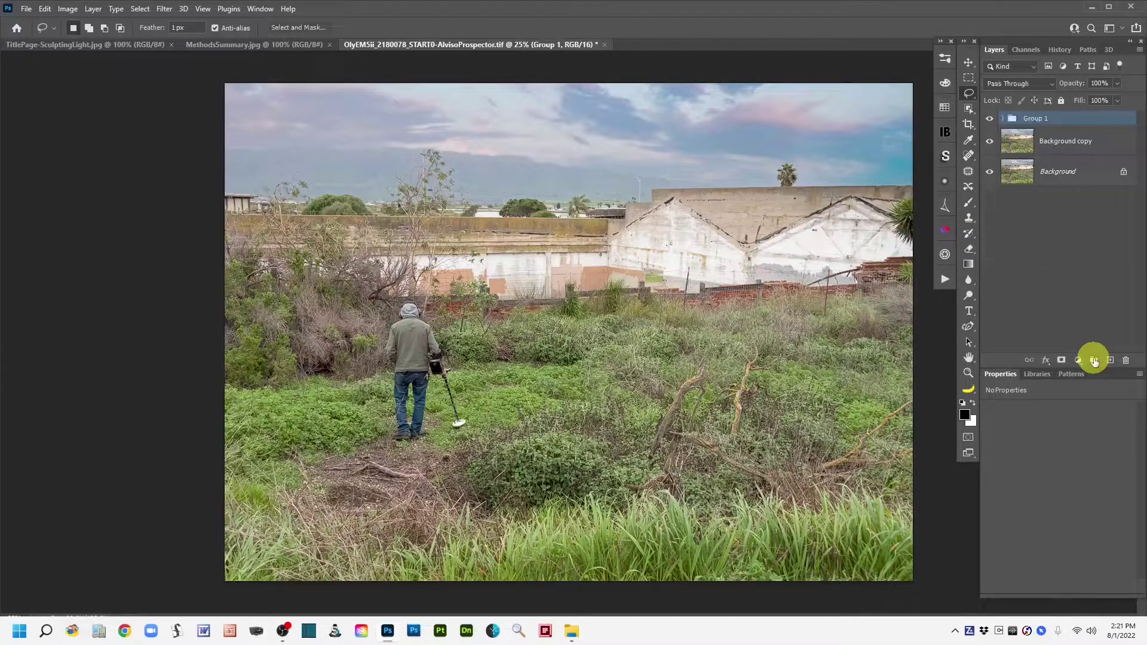
double_click(1029, 119)
type("Curves")
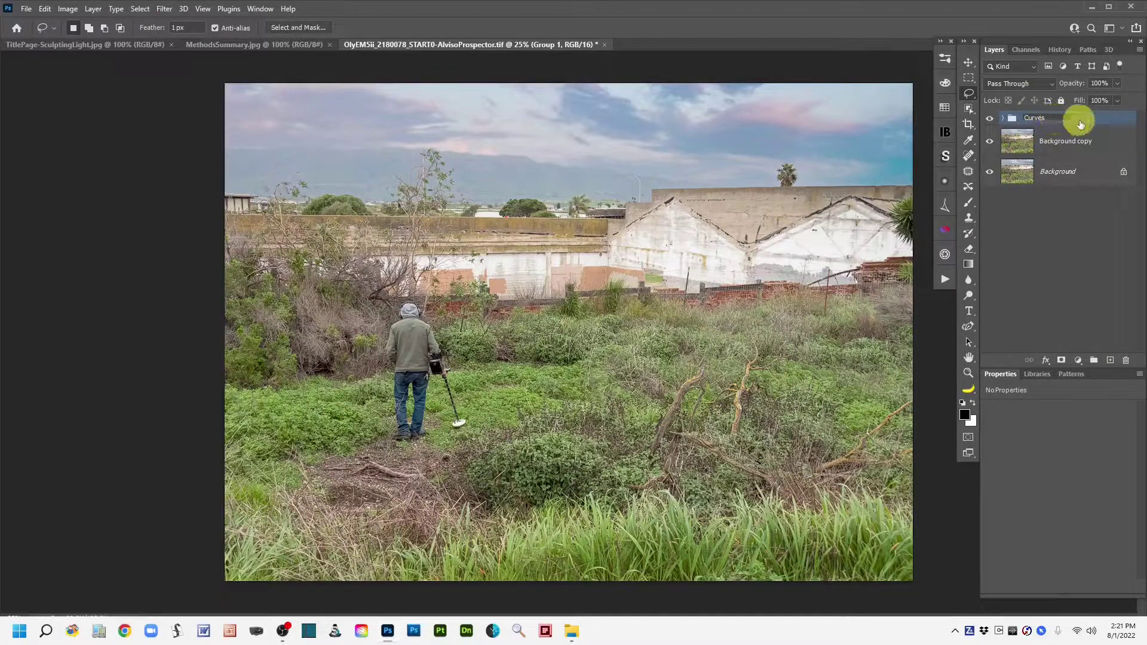
left_click(1096, 121)
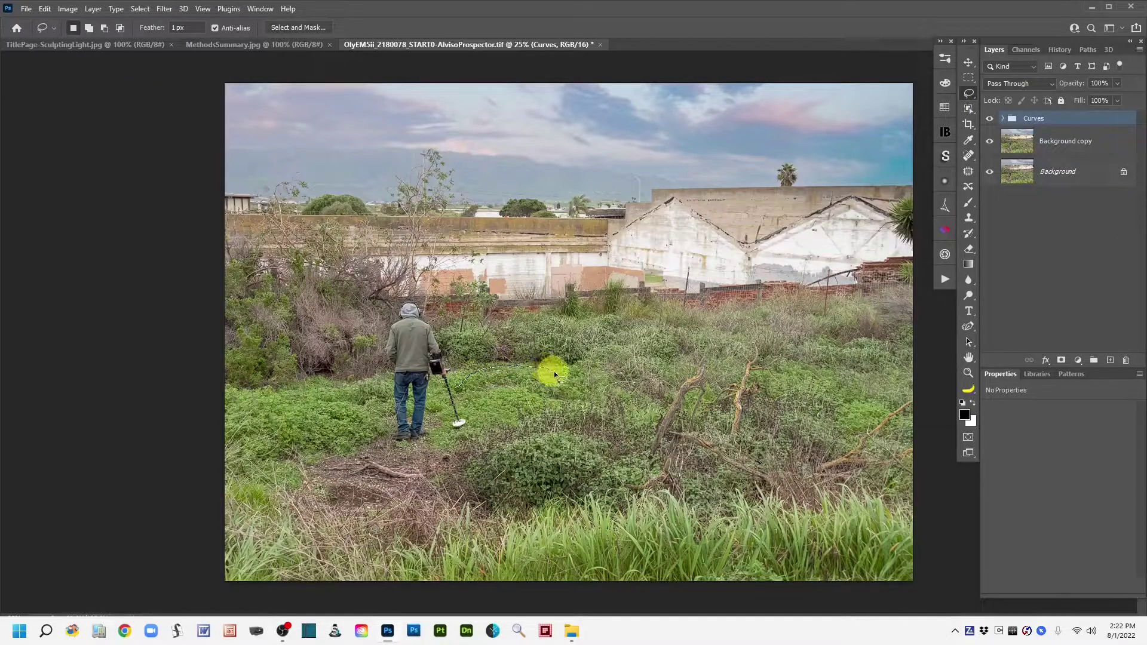
- Lasso the green ground-cover patch right of the man, add a Levels adjustment layer for it, and inspect its mask
left_click_drag(582, 399, 549, 400)
left_click_drag(470, 397, 456, 390)
left_click(1079, 360)
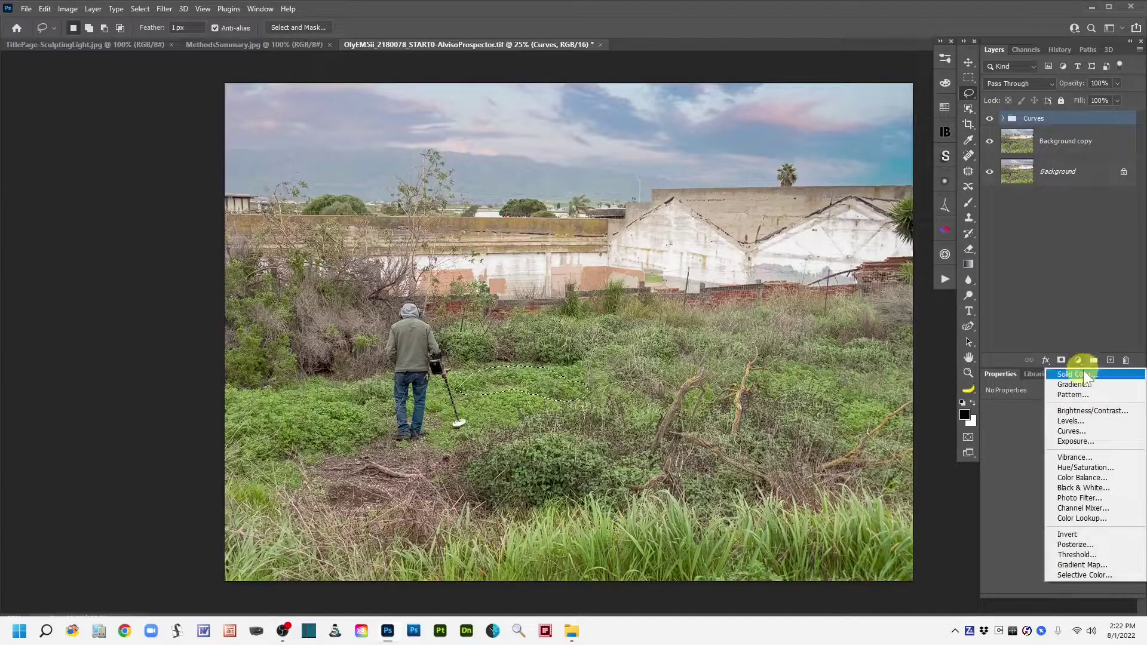
left_click(1112, 422)
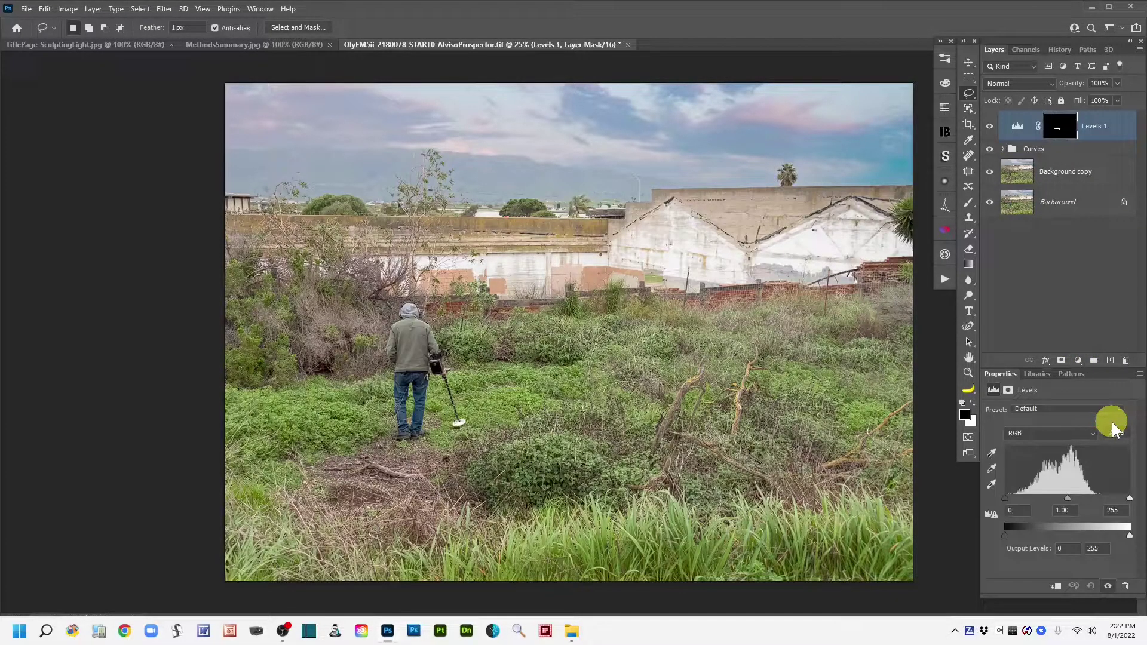
left_click(1060, 131, "alt")
left_click(1061, 131, "alt")
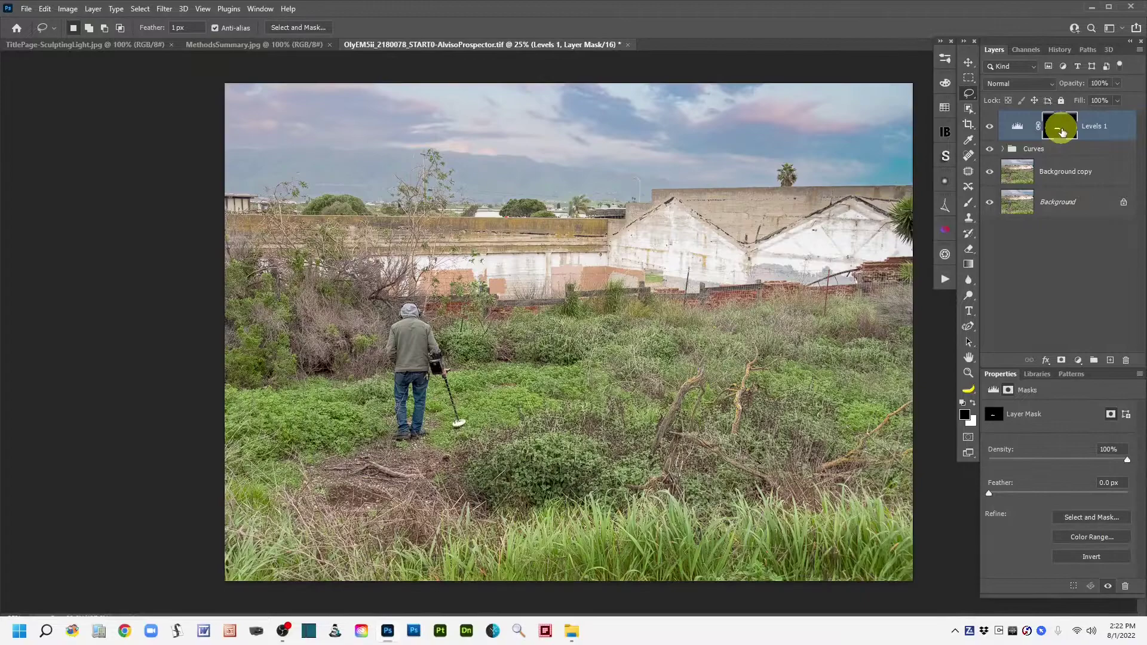
- Darken the green patch right of the man by setting the Levels 1 black input to 26 and midtones to 0.87
left_click(1020, 127)
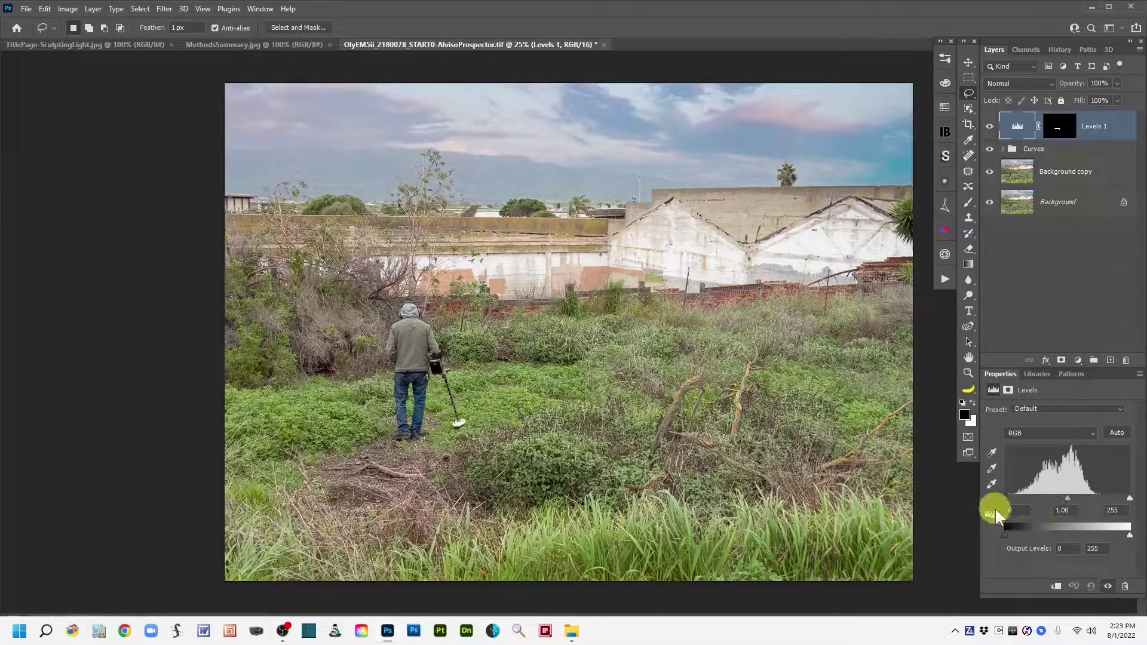
mouse_move(1004, 496)
left_mouse_down()
mouse_move(1023, 503)
mouse_move(996, 503)
left_mouse_up()
left_click_drag(1007, 502, 1018, 504)
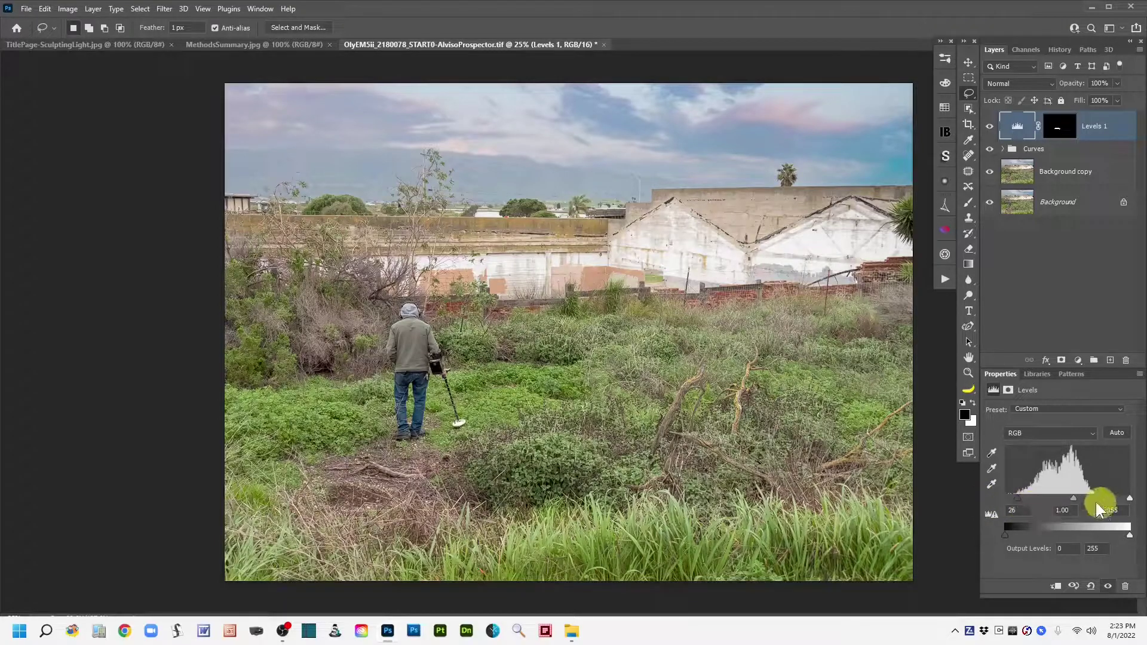
mouse_move(1129, 500)
left_mouse_down()
mouse_move(1119, 503)
mouse_move(1130, 500)
left_mouse_up()
left_click_drag(1074, 496, 1080, 495)
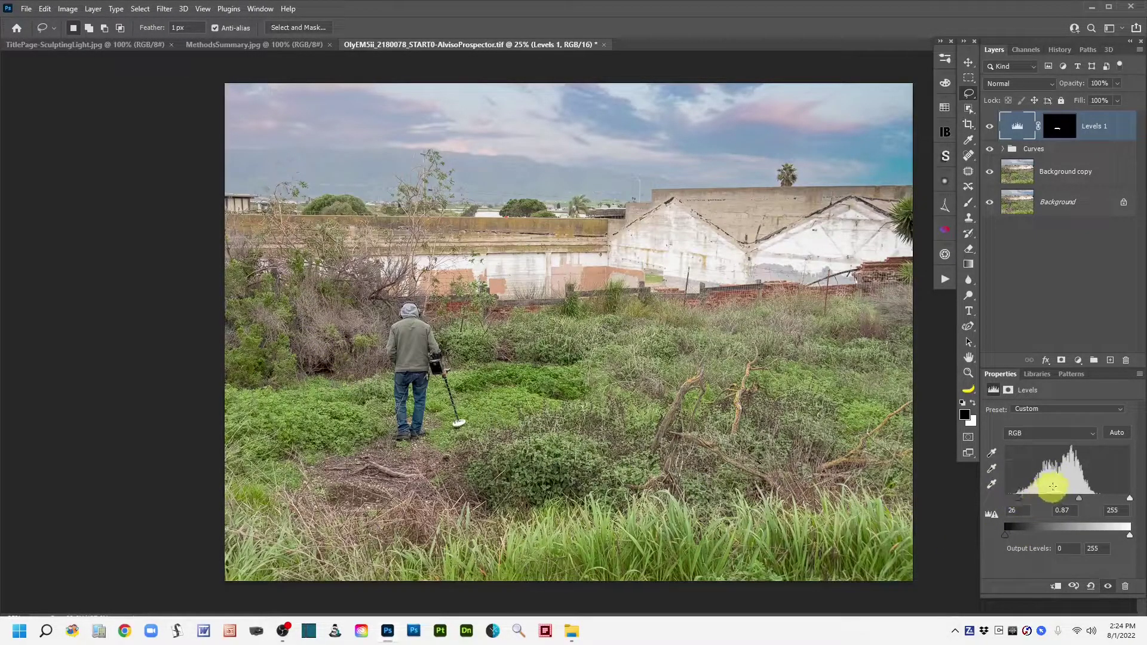
- Feather the Levels 1 mask to 36.1 px and compare the image with and without the adjustment
left_click(1058, 127)
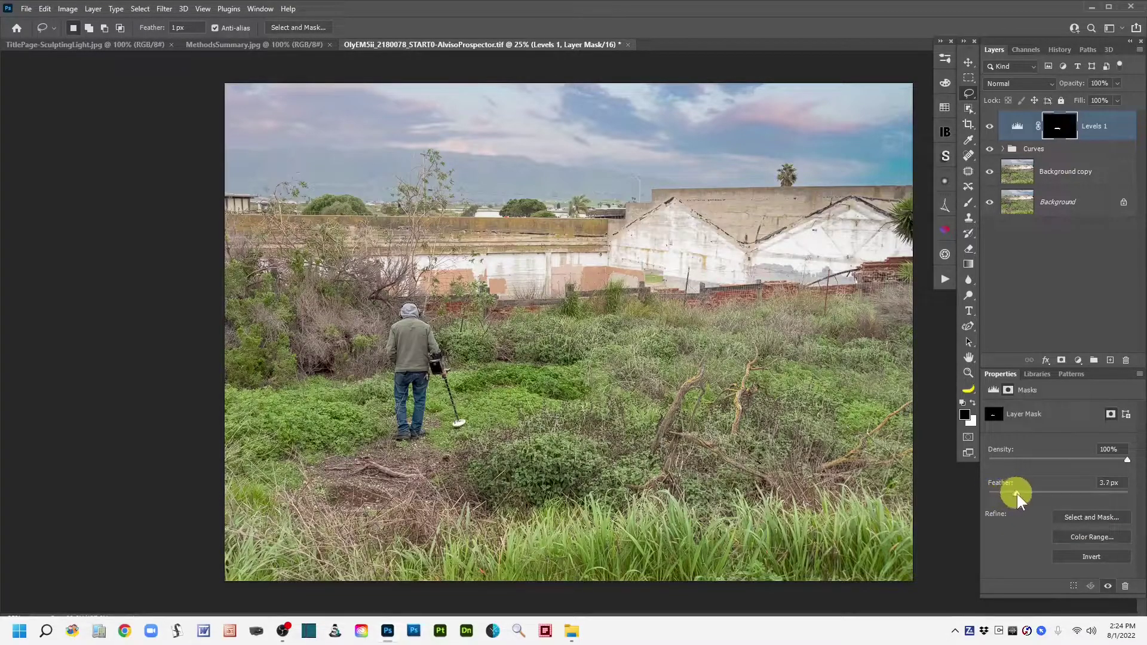
mouse_move(1067, 496)
left_mouse_down()
mouse_move(1081, 499)
mouse_move(1036, 494)
mouse_move(1094, 495)
mouse_move(1061, 497)
left_mouse_up()
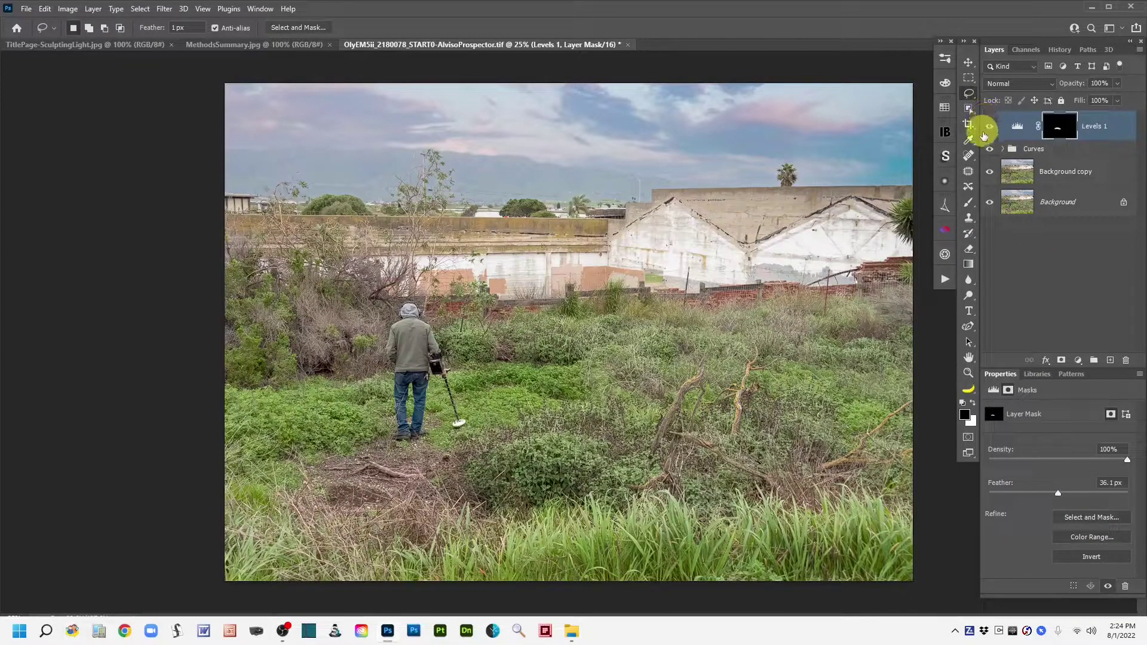
left_click(989, 129)
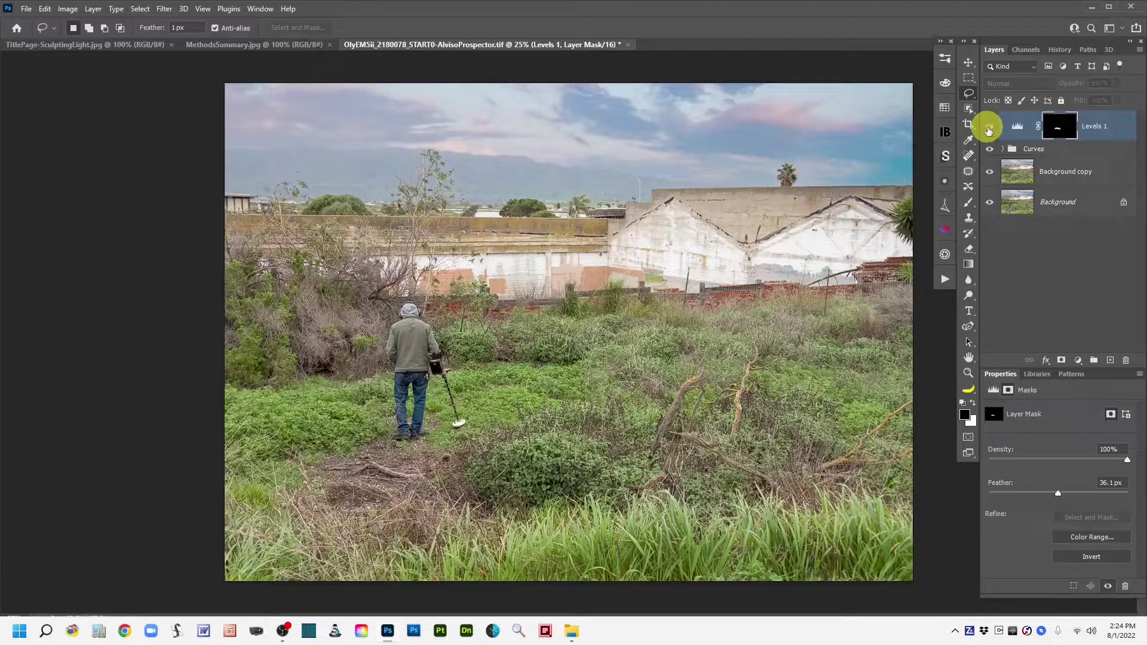
left_click(989, 129)
left_click(989, 130)
left_click(989, 130)
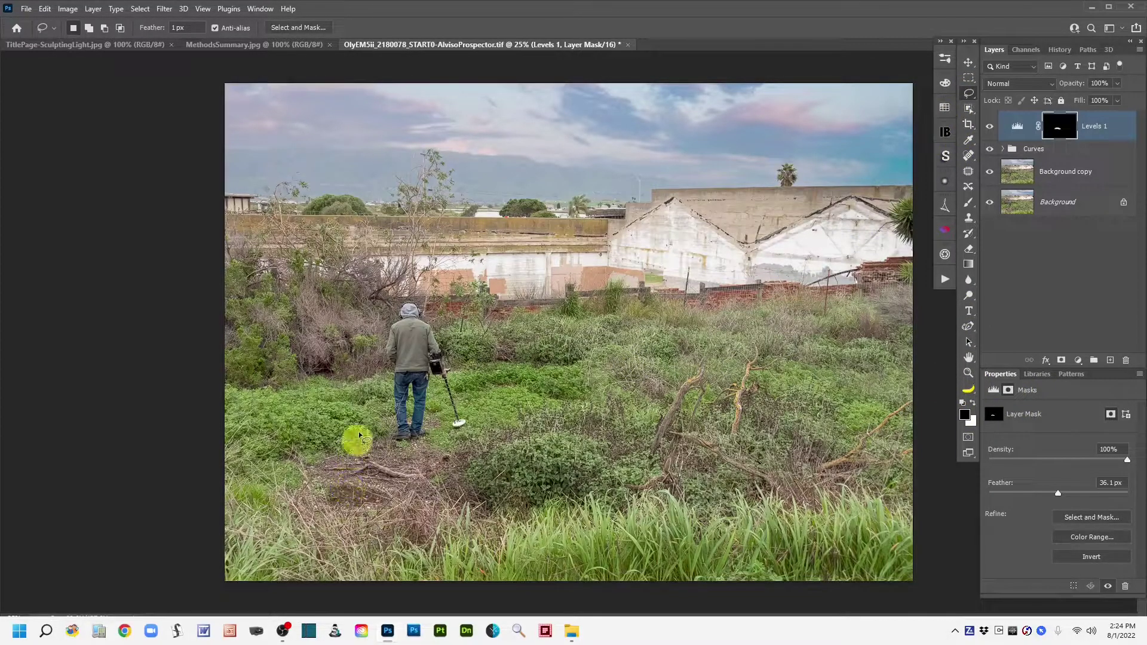
- Lasso the green ground cover left of the man and add a Levels adjustment layer for it
mouse_move(387, 391)
left_mouse_down()
mouse_move(283, 419)
mouse_move(280, 439)
mouse_move(248, 461)
mouse_move(257, 474)
mouse_move(356, 453)
mouse_move(382, 435)
mouse_move(357, 410)
mouse_move(381, 389)
left_mouse_up()
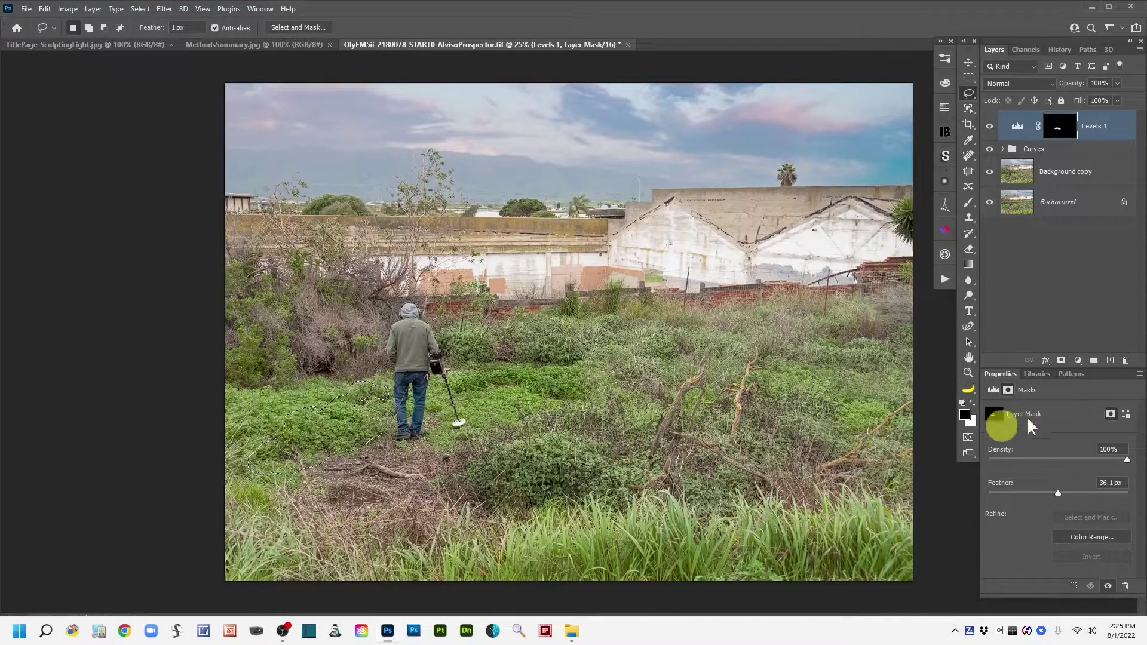
left_click(1079, 360)
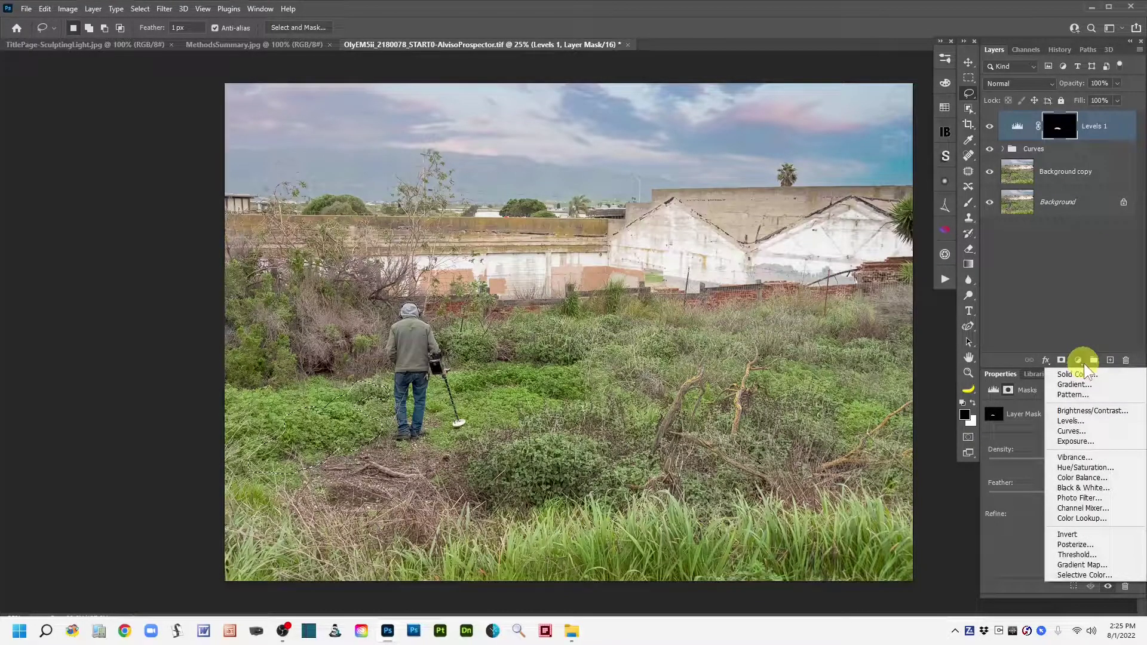
left_click(1090, 420)
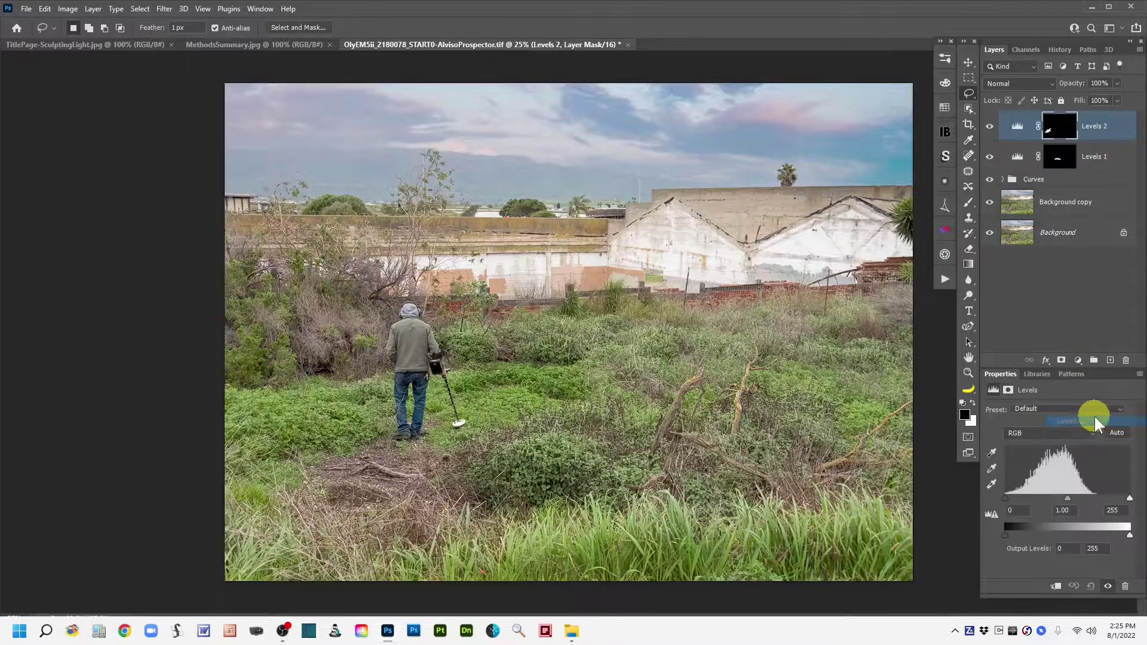
left_click_drag(1059, 154, 1052, 130)
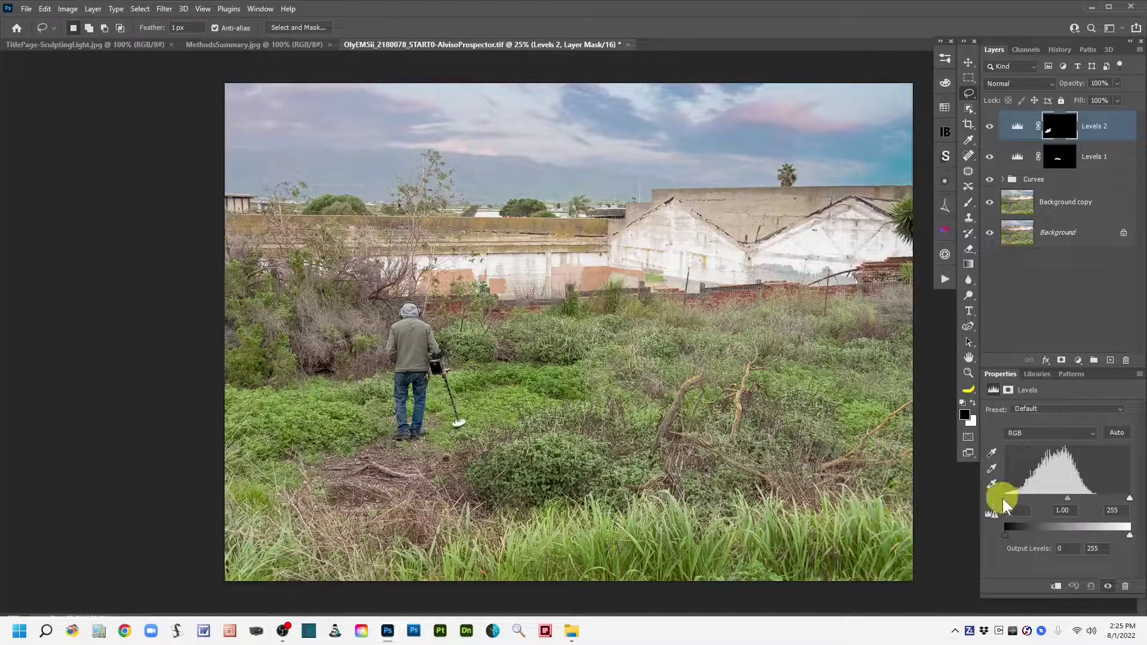
- Darken the ground cover left of the man with Levels black input 13 and midtones 0.87, comparing with and without the adjustment
left_click_drag(1005, 500, 1011, 500)
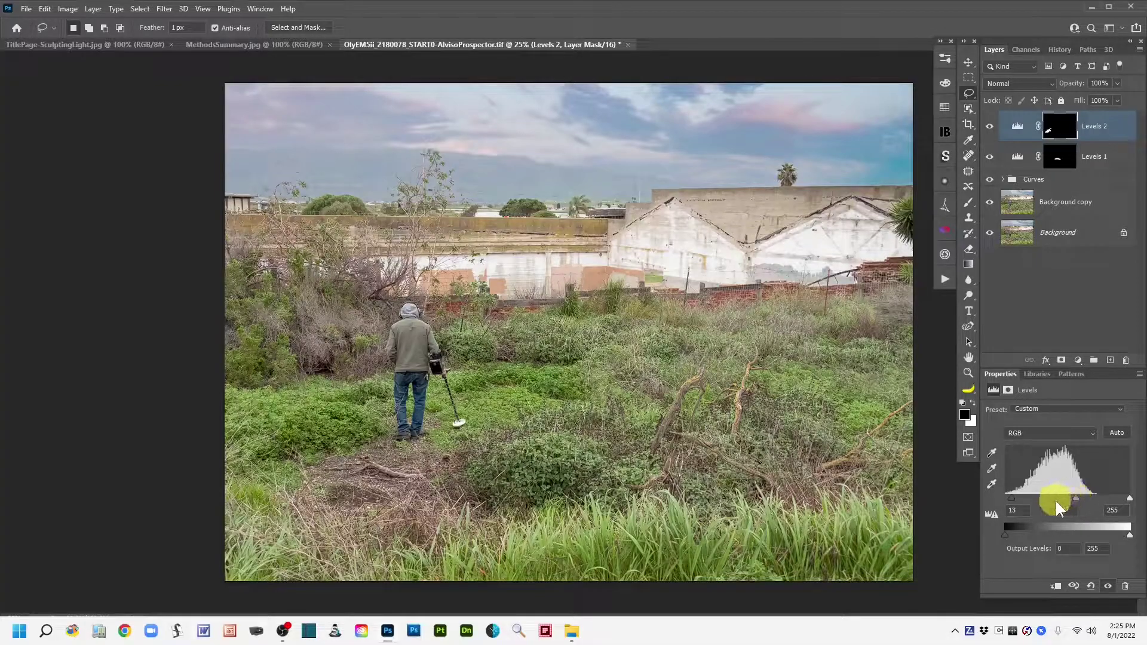
left_click(989, 126)
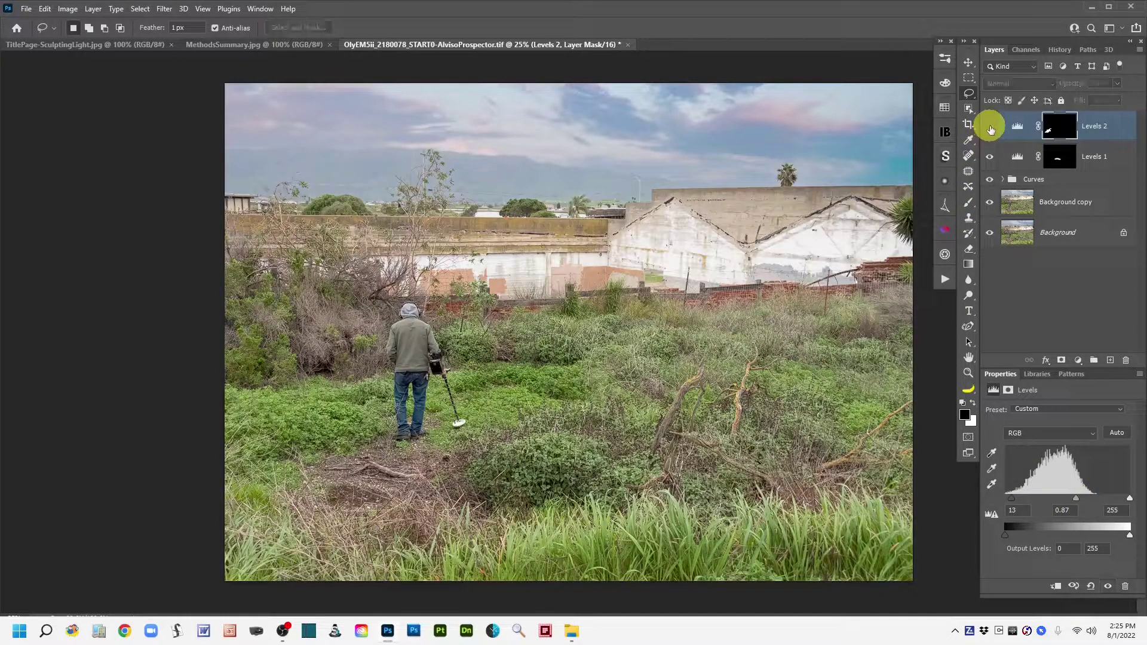
left_click(990, 126)
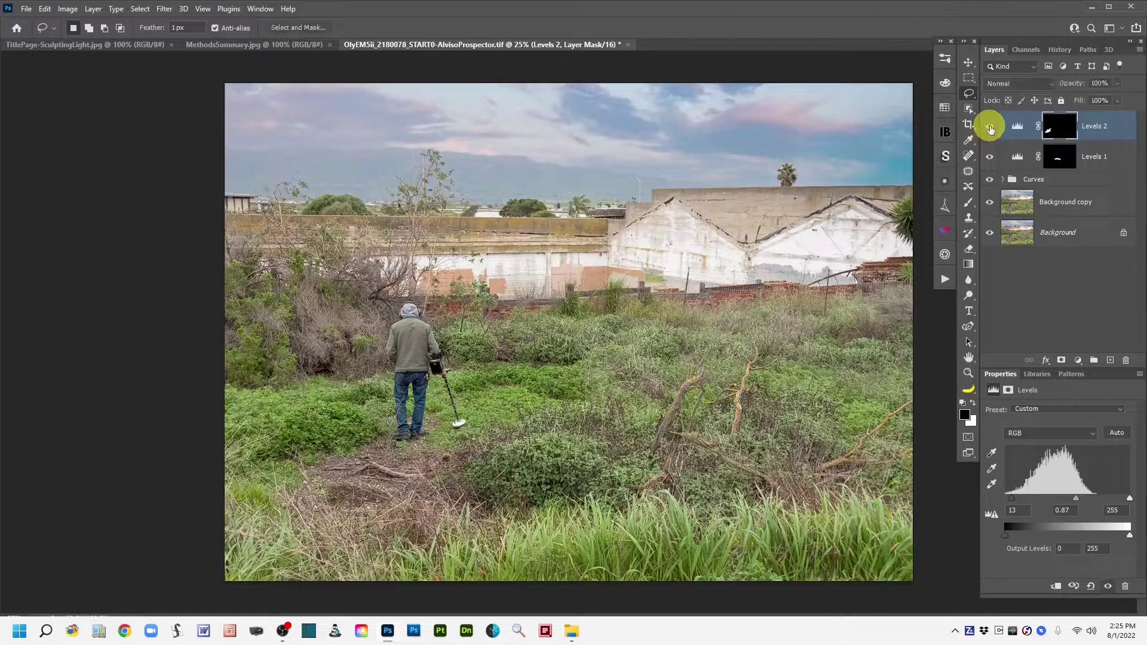
- Feather the Levels 2 mask to 39.5 px
left_click(1057, 127)
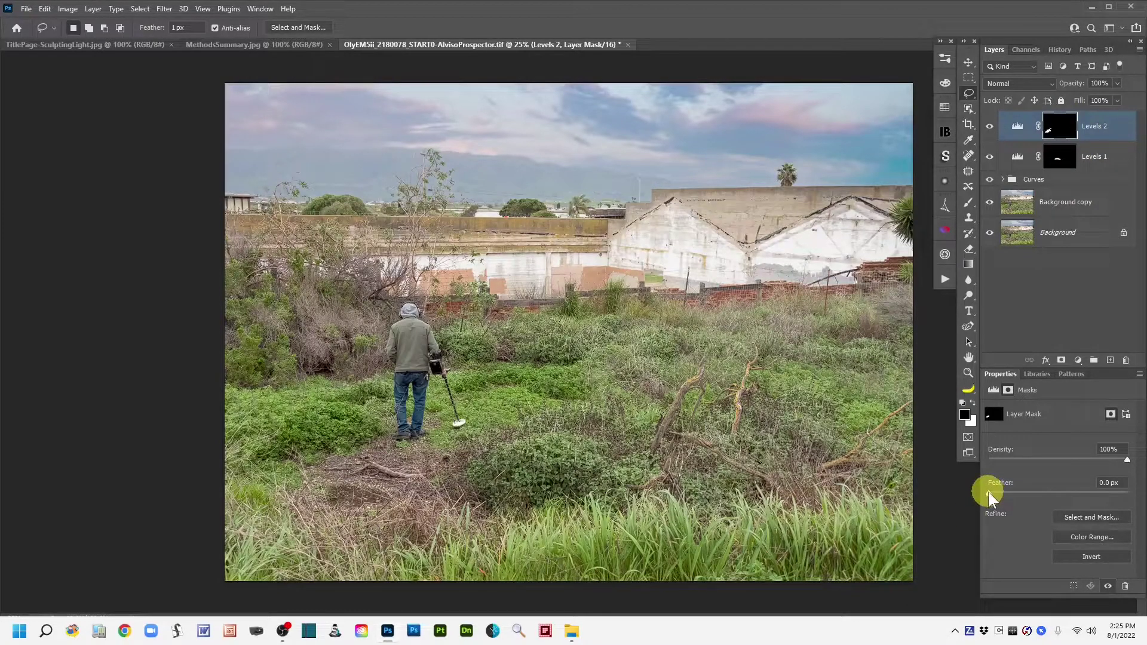
left_click_drag(997, 493, 1062, 496)
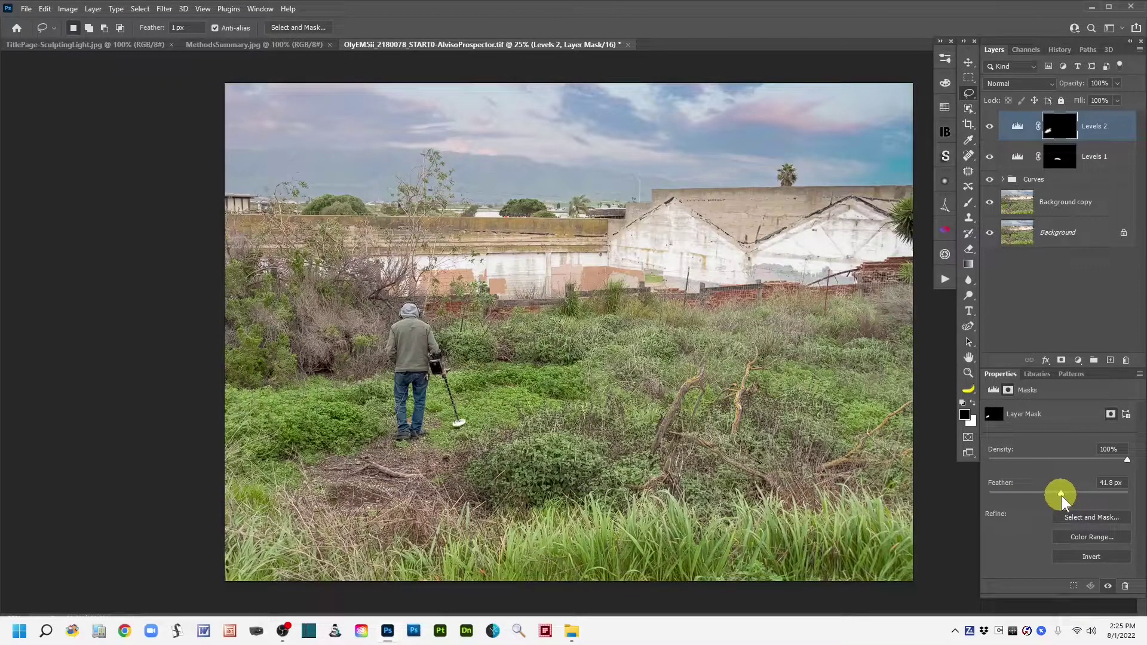
left_click_drag(1060, 495, 1059, 496)
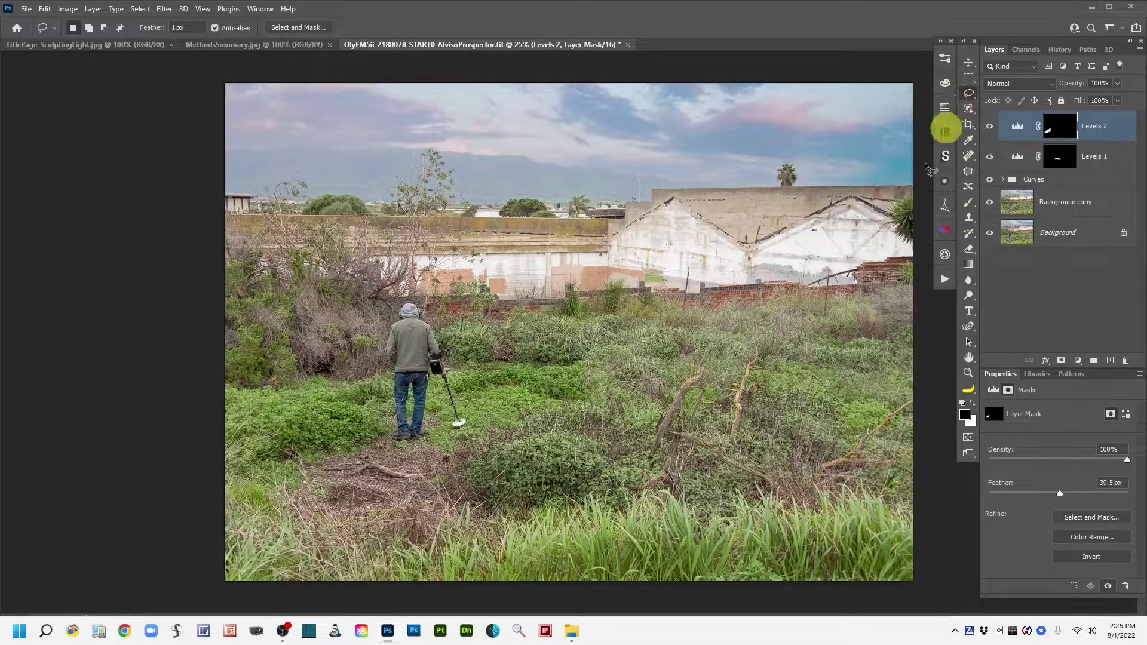
- Lasso the foreground bush right of the dirt patch and add a Levels adjustment layer for it
mouse_move(649, 458)
left_mouse_down()
mouse_move(585, 439)
mouse_move(468, 431)
mouse_move(510, 456)
mouse_move(553, 451)
mouse_move(646, 482)
mouse_move(666, 464)
mouse_move(653, 448)
mouse_move(637, 472)
left_mouse_up()
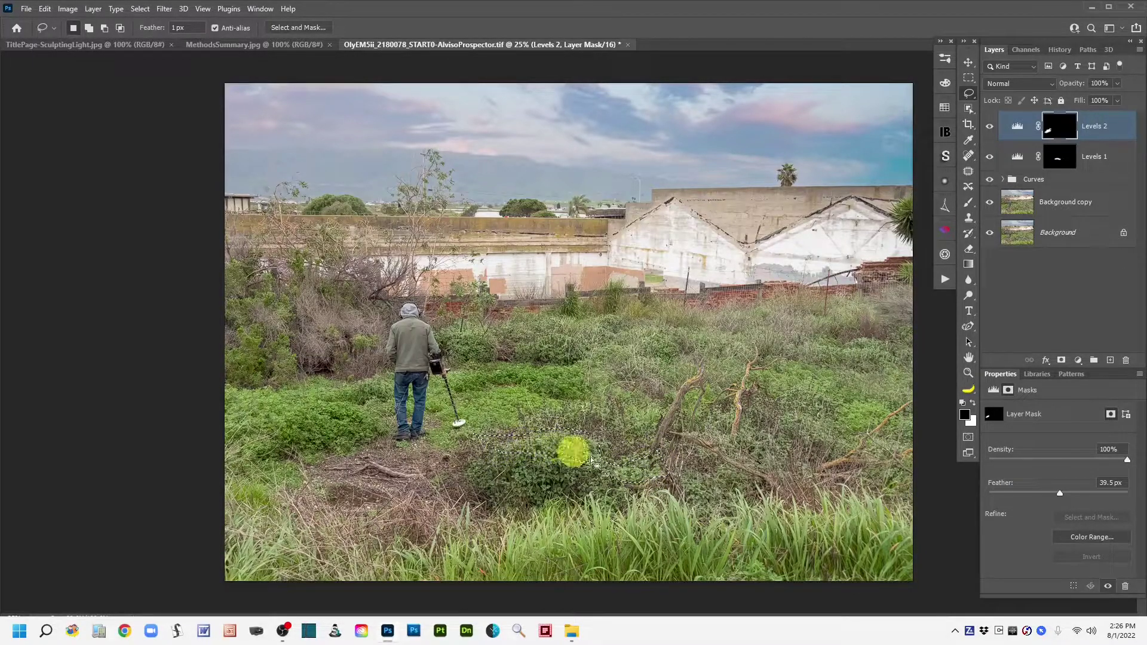
left_click(1078, 360)
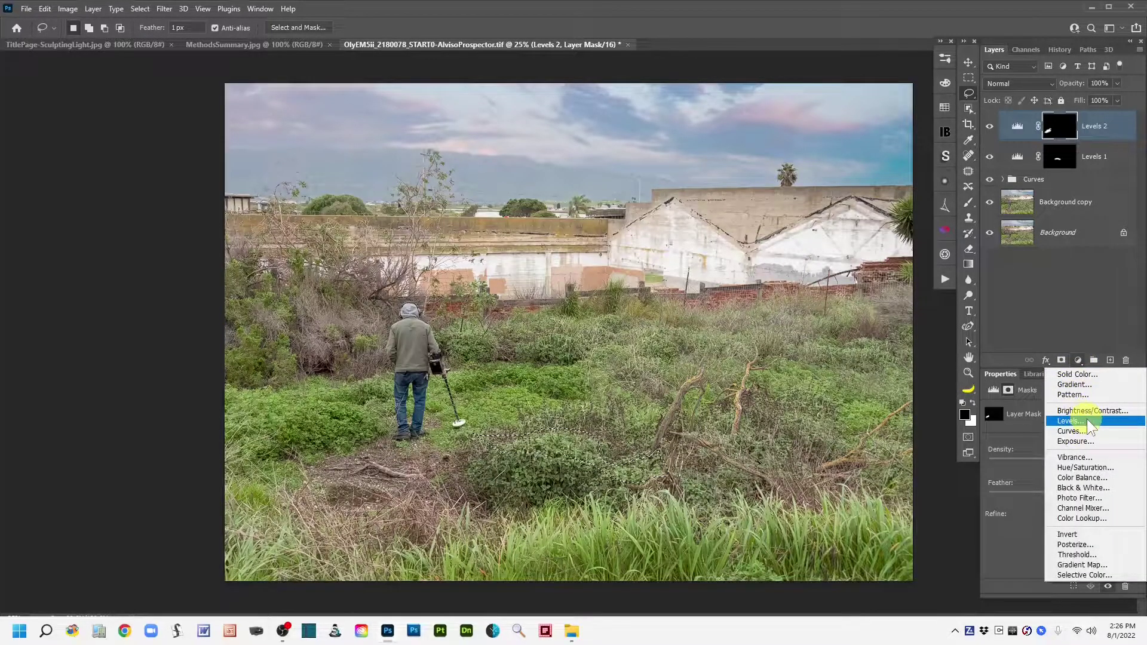
left_click(1087, 421)
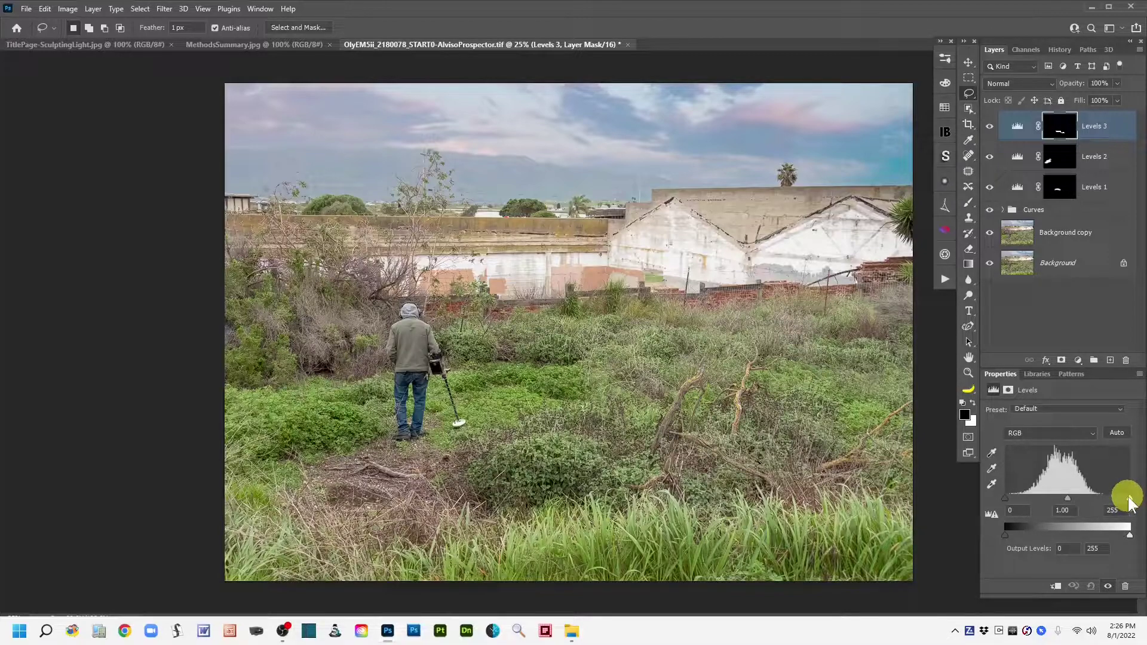
- Adjust the foreground bush with Levels white input 226 and midtones 0.87, and reduce the layer's opacity to 96%
left_click_drag(1124, 500, 1116, 503)
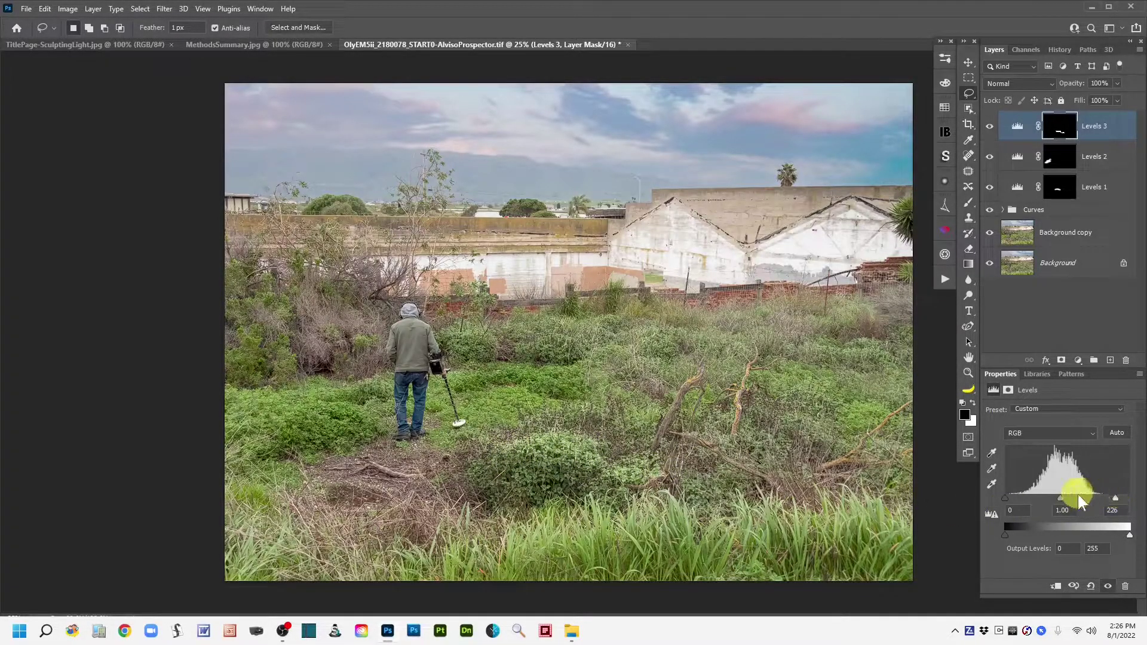
left_click_drag(1062, 497, 1069, 499)
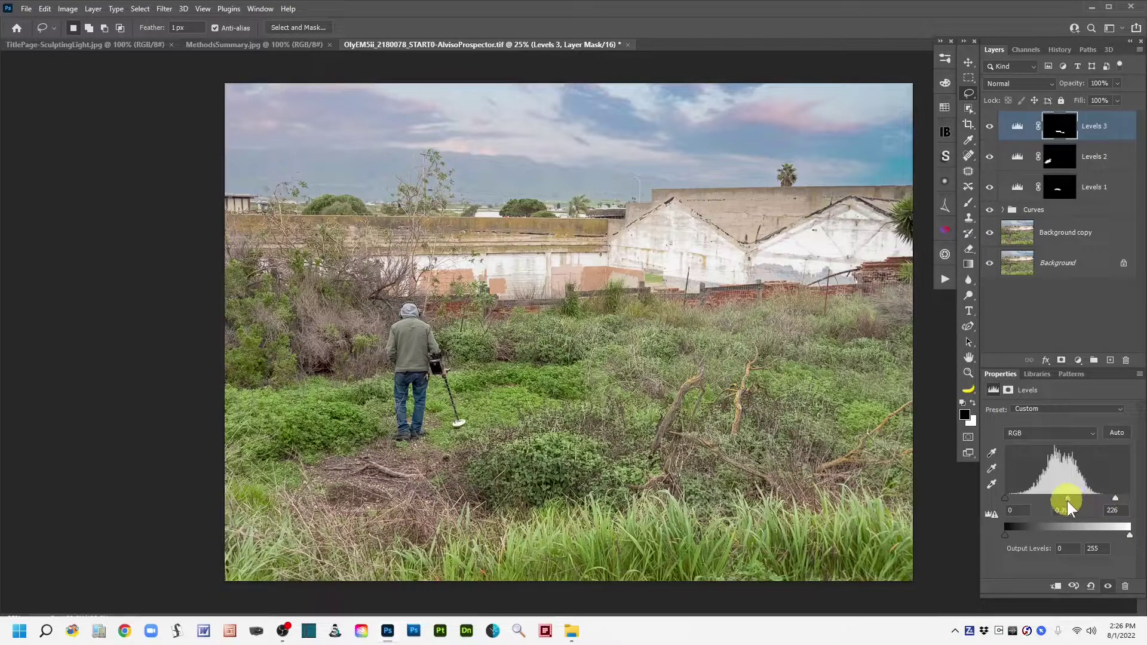
mouse_move(1063, 500)
left_mouse_down()
mouse_move(1053, 501)
mouse_move(1063, 500)
left_mouse_up()
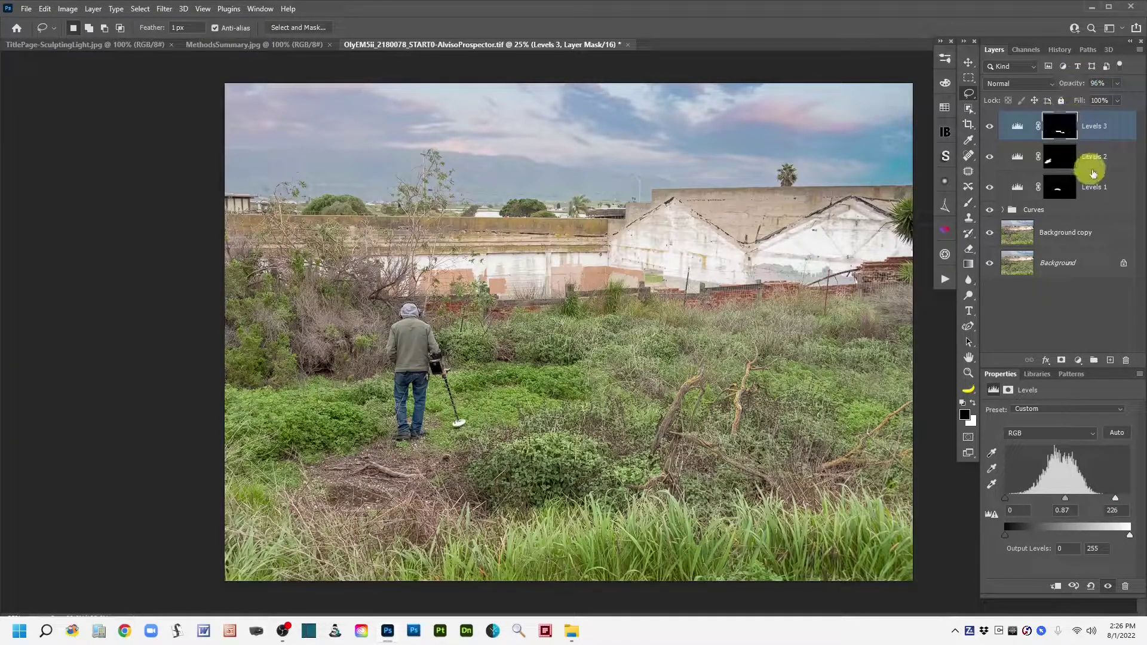
- Feather the Levels 3 mask to 31.5 px and compare the image with and without the adjustment
left_click(1059, 126)
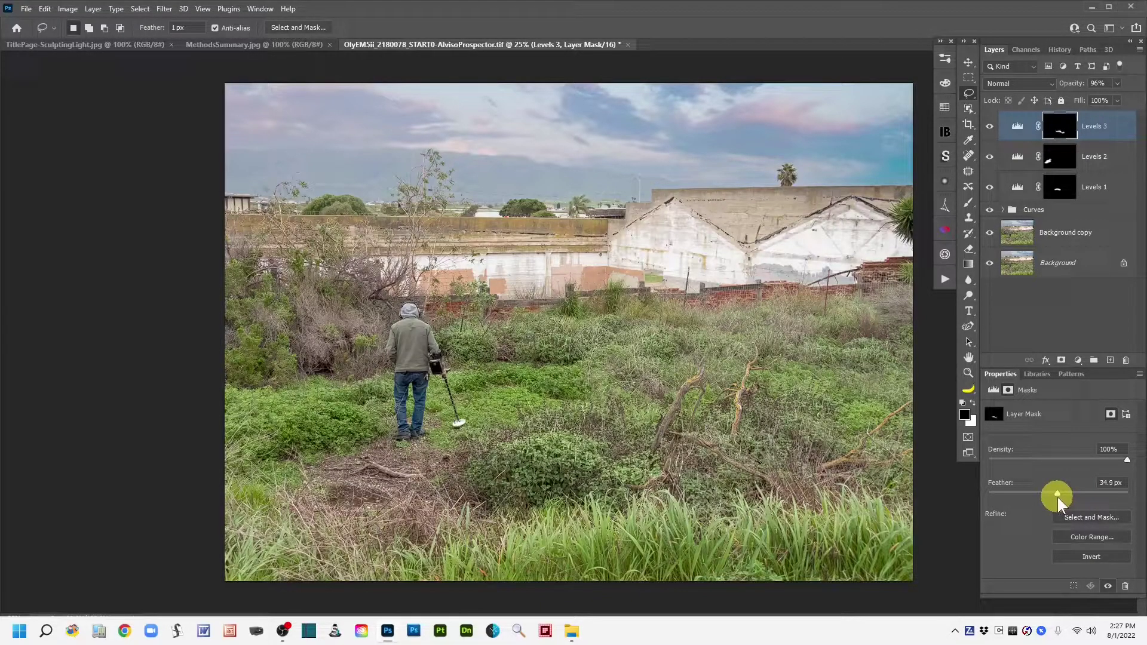
left_click_drag(1057, 497, 1055, 497)
left_click(988, 126)
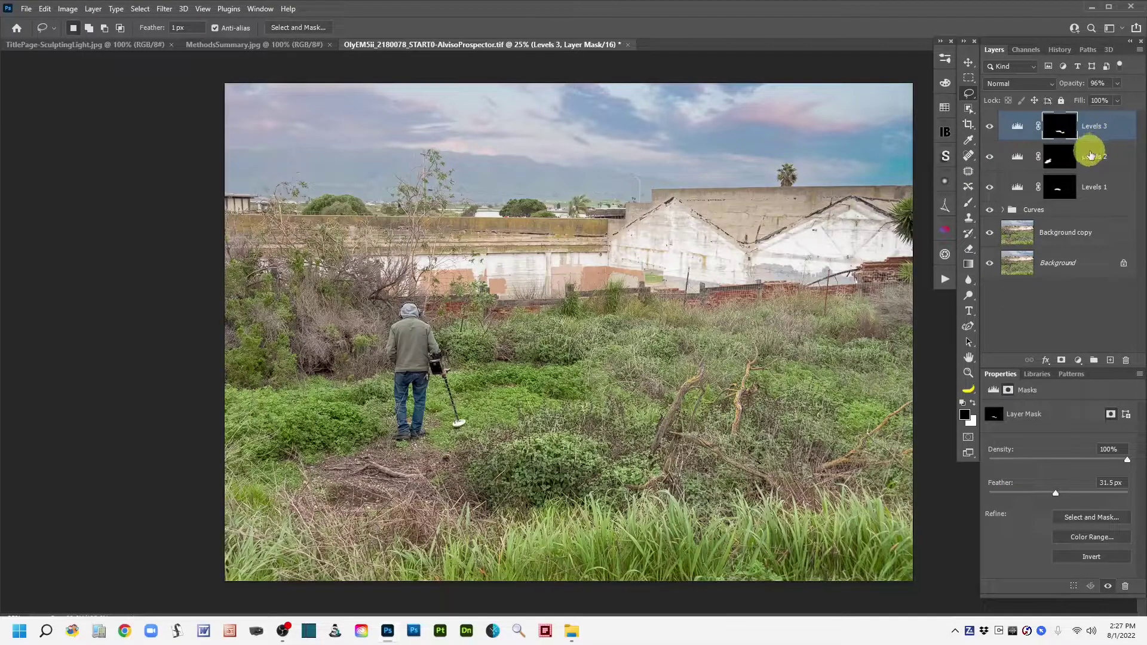
- Group the three Levels adjustment layers and name the group Levels
left_click(1103, 189, "shift")
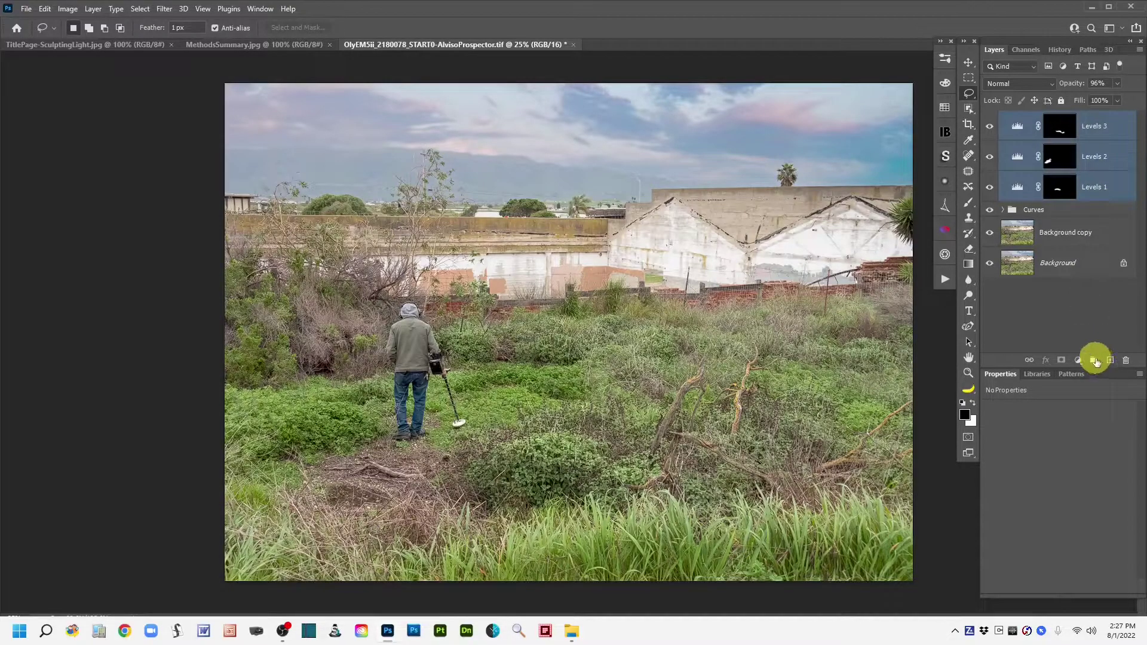
left_click(1094, 362)
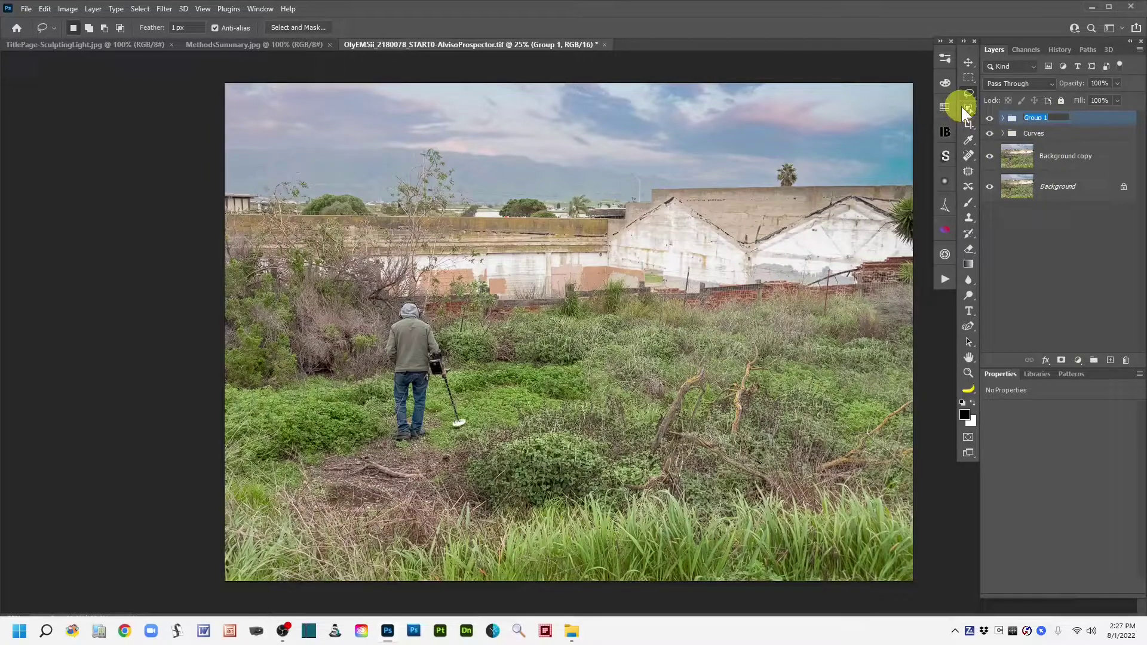
type("Le")
type("vels")
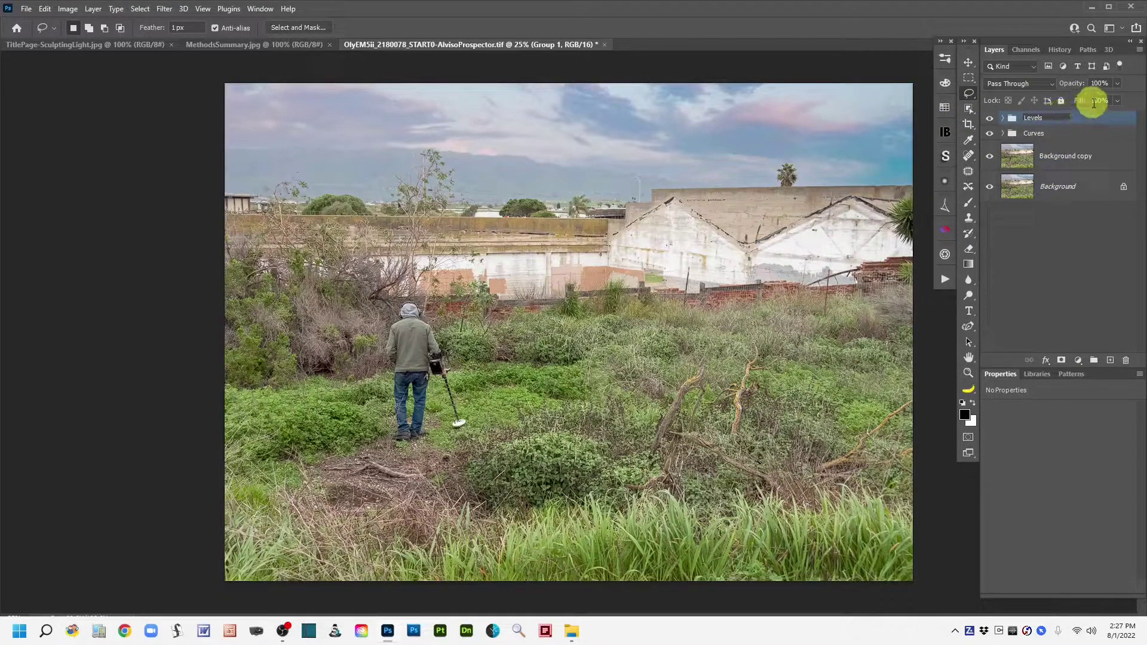
left_click(1083, 118)
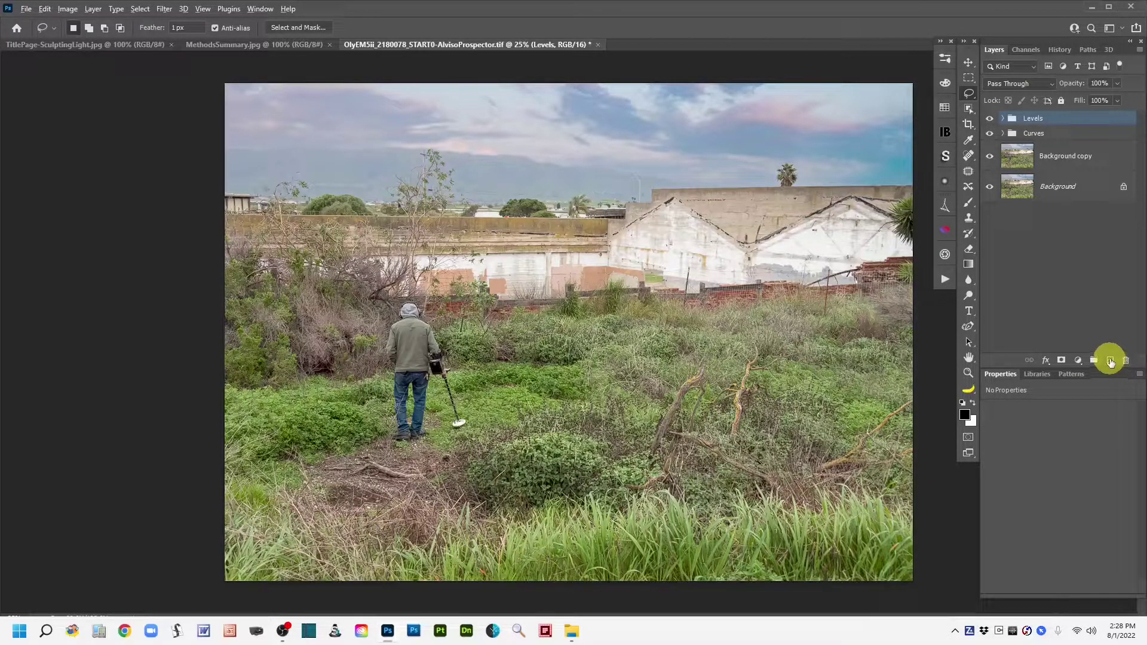
- Create a layer named Burn above the Levels group in Soft Light mode, filled with the neutral 50% gray
left_click(1110, 362, "alt")
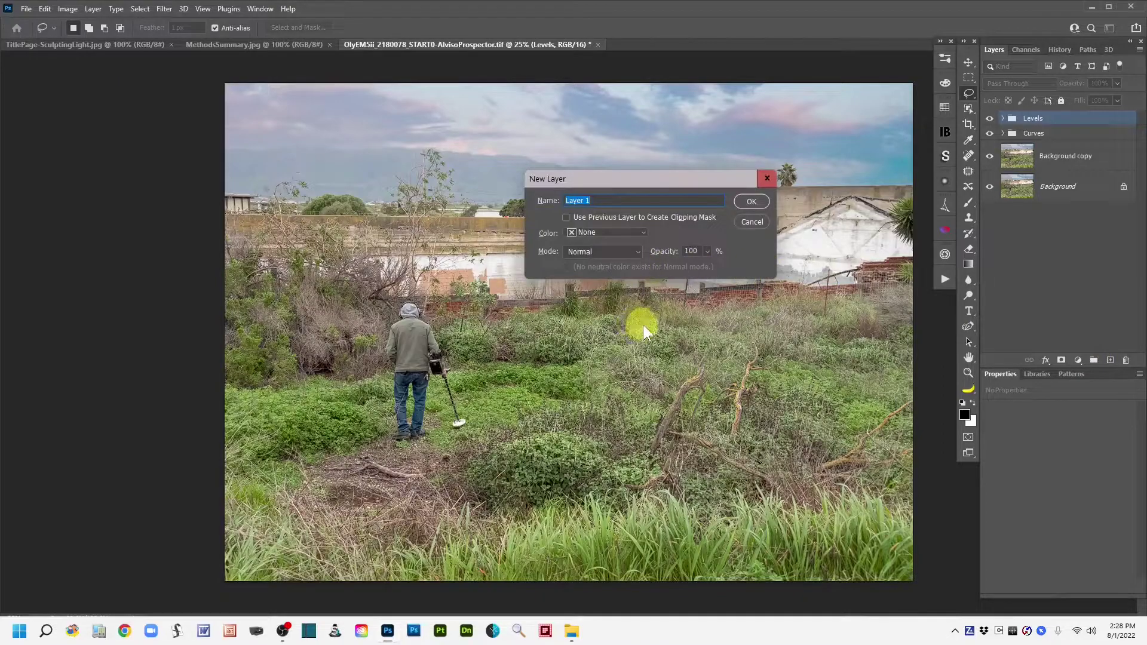
left_click_drag(636, 178, 644, 209)
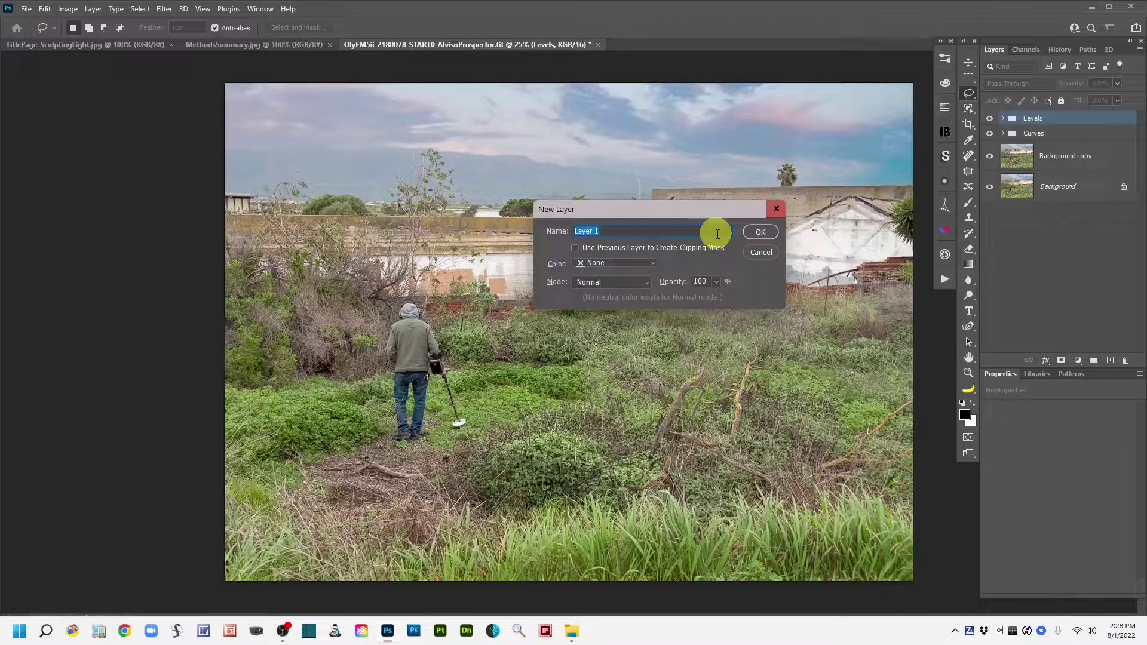
type("Burn")
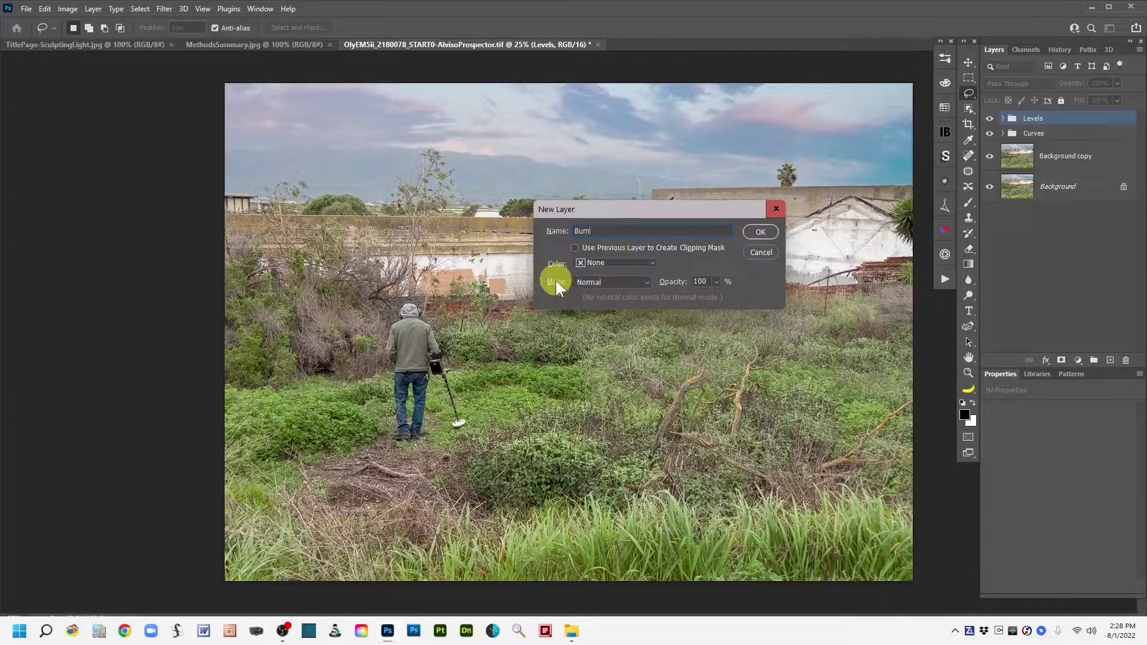
left_click(645, 281)
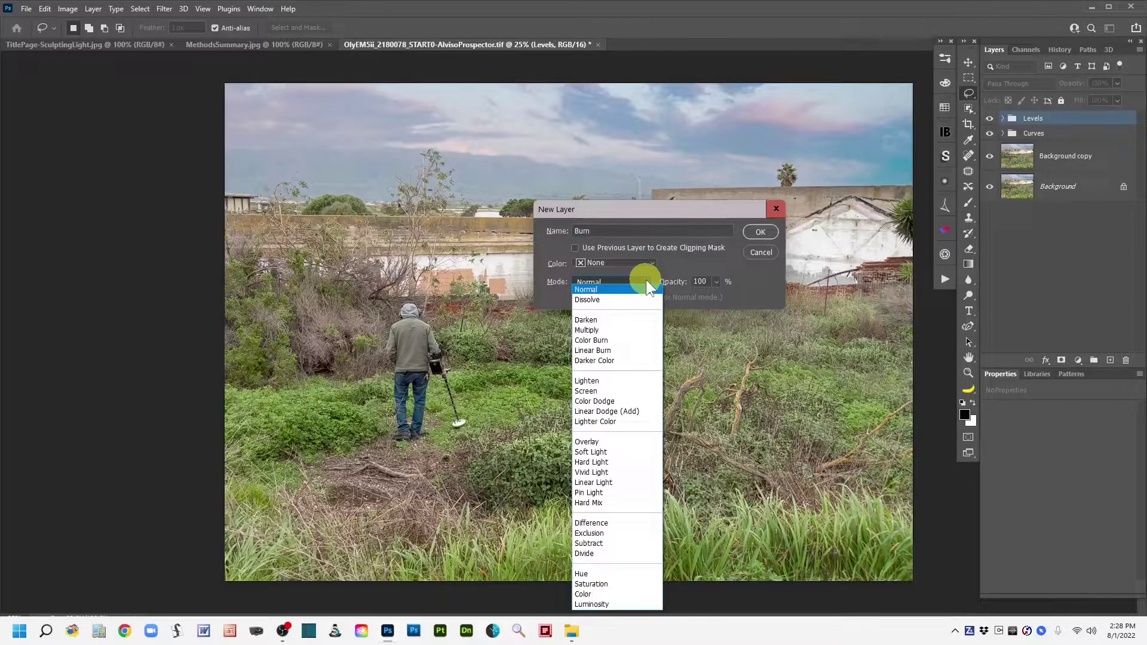
left_click(611, 453)
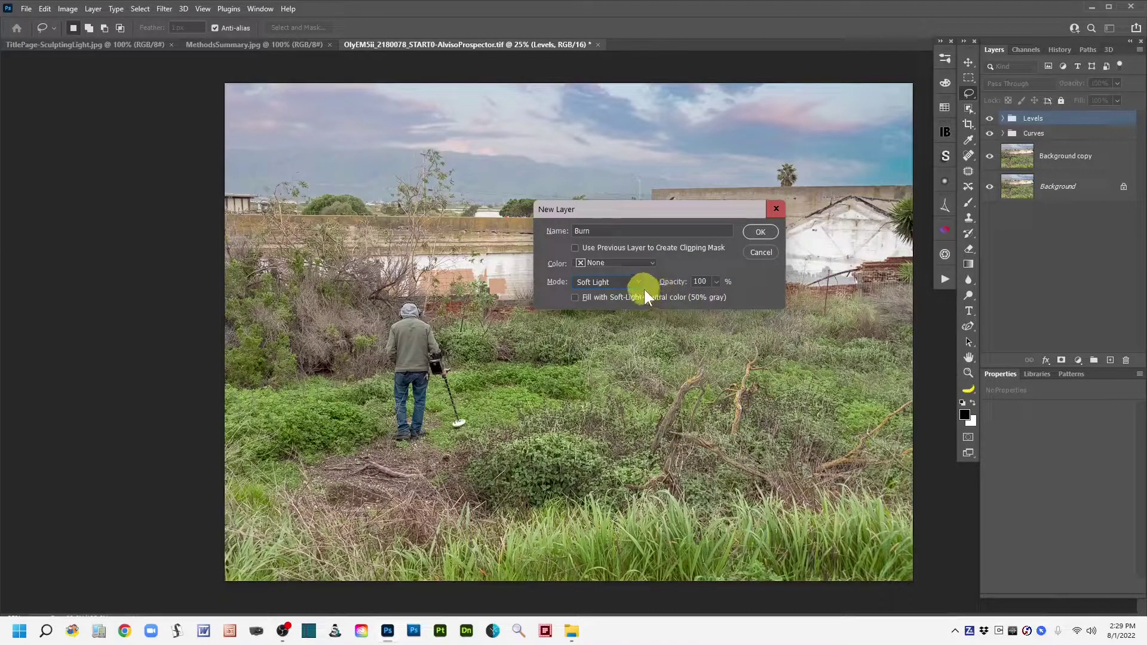
left_click(575, 296)
left_click(761, 230)
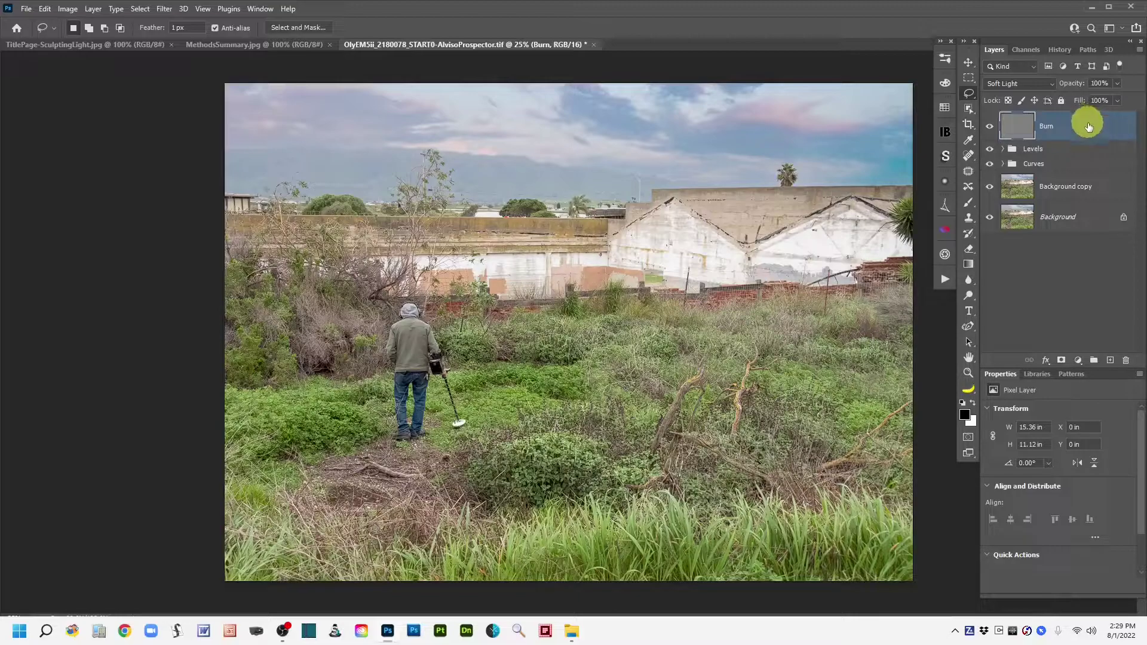
- Duplicate the Burn layer and rename the copy Dodge
left_click_drag(1090, 128, 1109, 362)
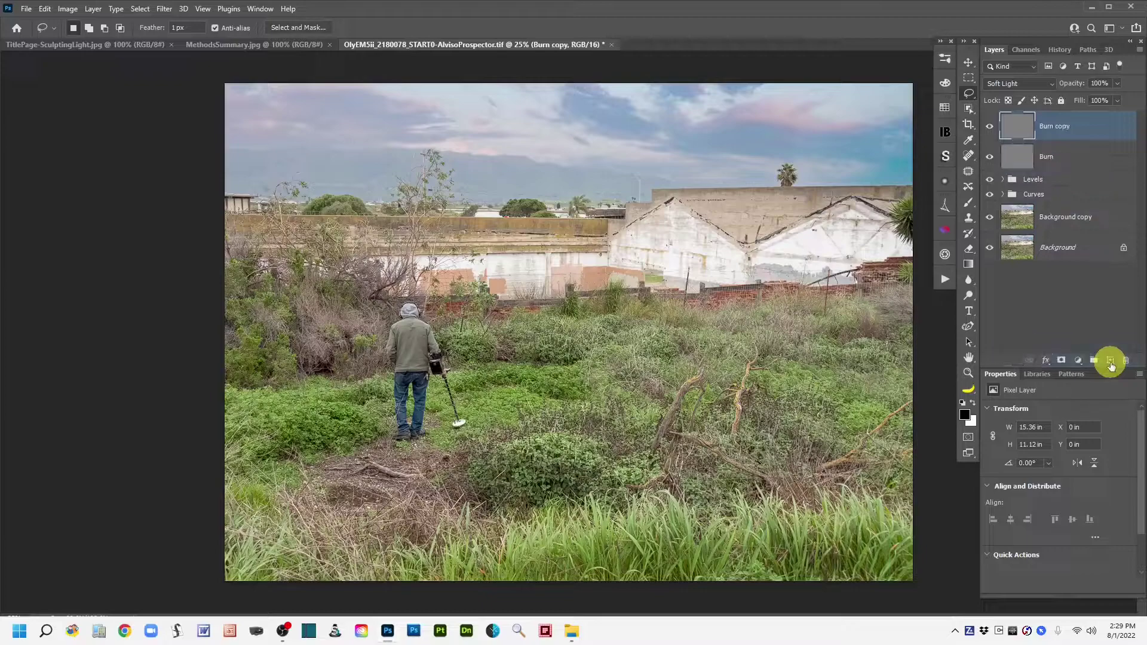
double_click(1057, 128)
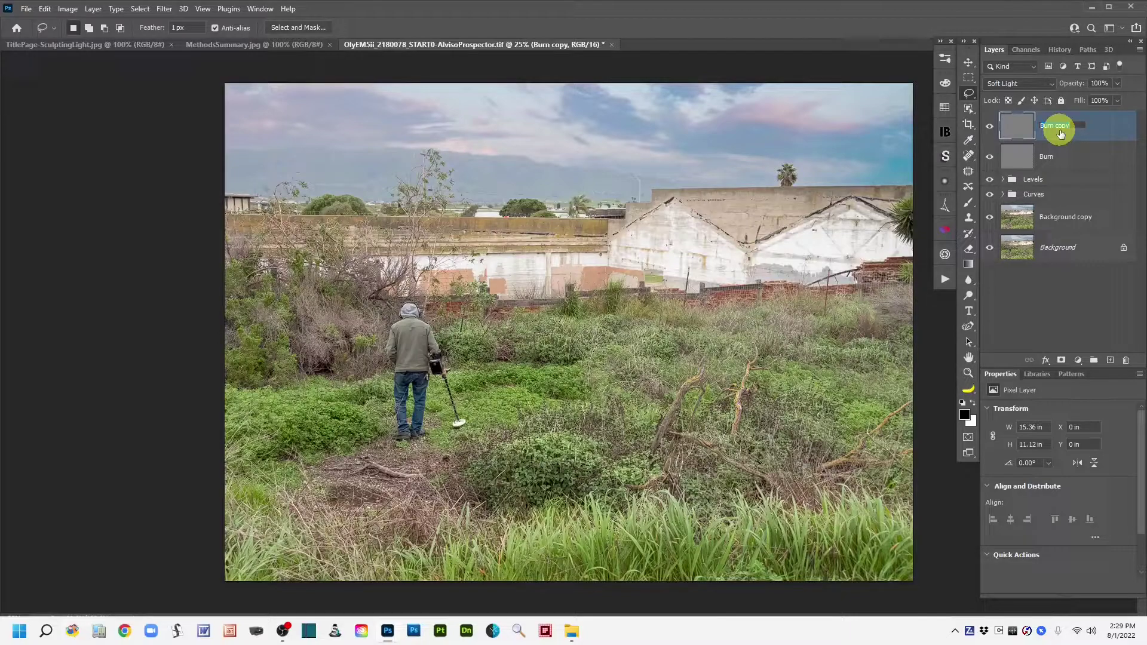
type("Dodge")
key("Return")
- Darken areas of the vegetation and ground on the Burn layer with a soft round black brush at 45% opacity and 25% flow
left_click(1017, 158)
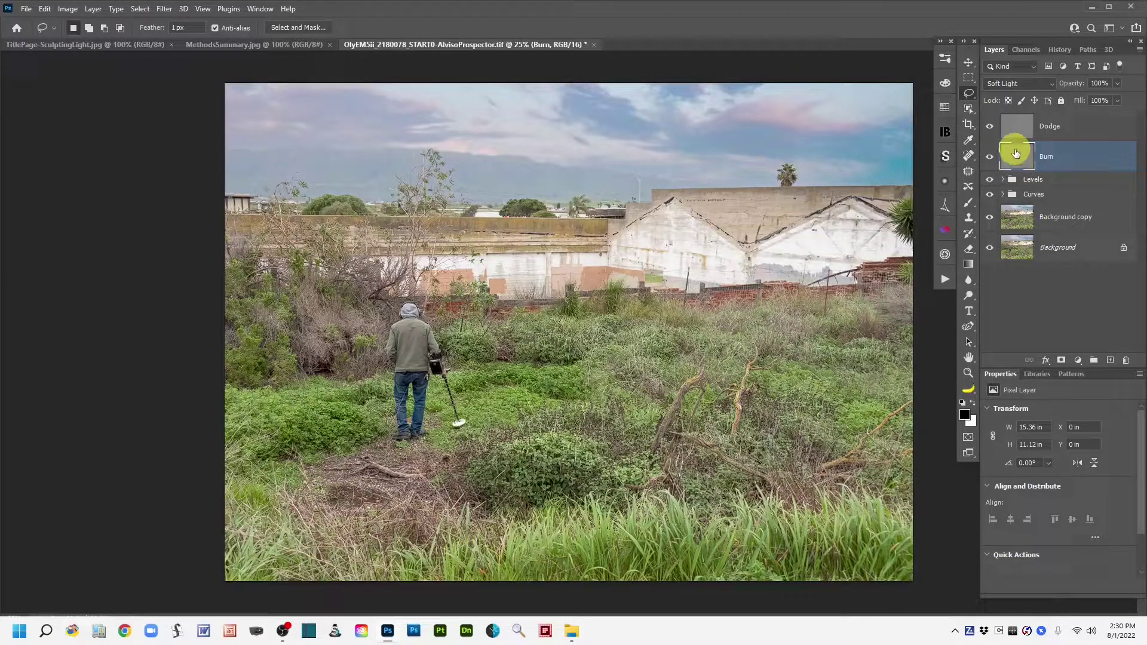
left_click(968, 204)
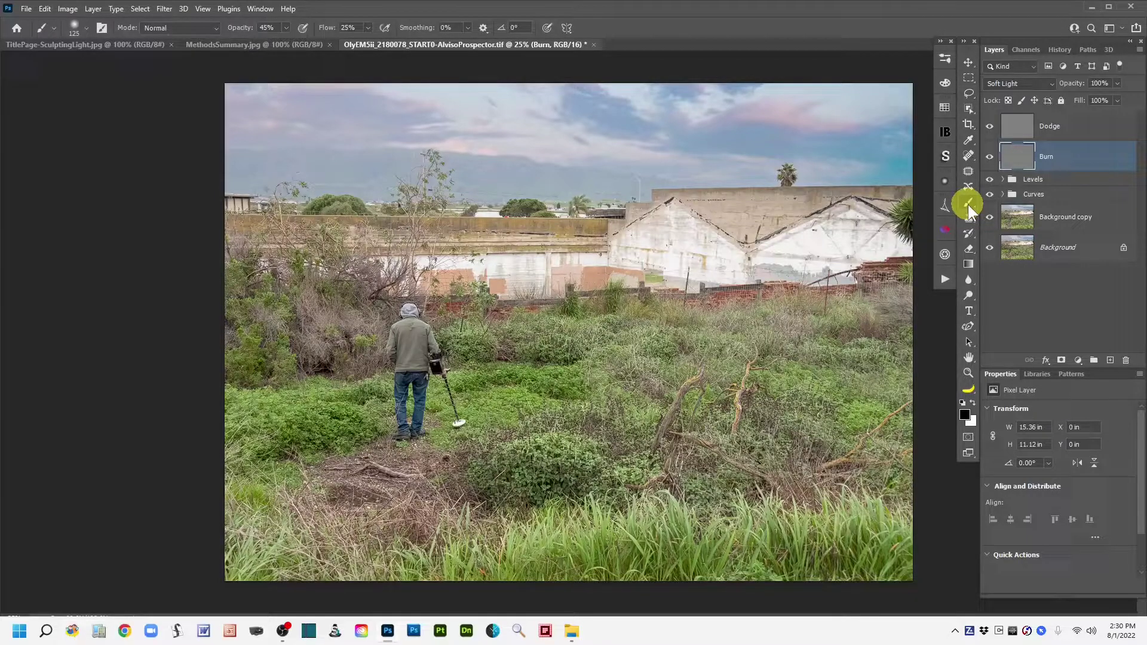
left_click(84, 27)
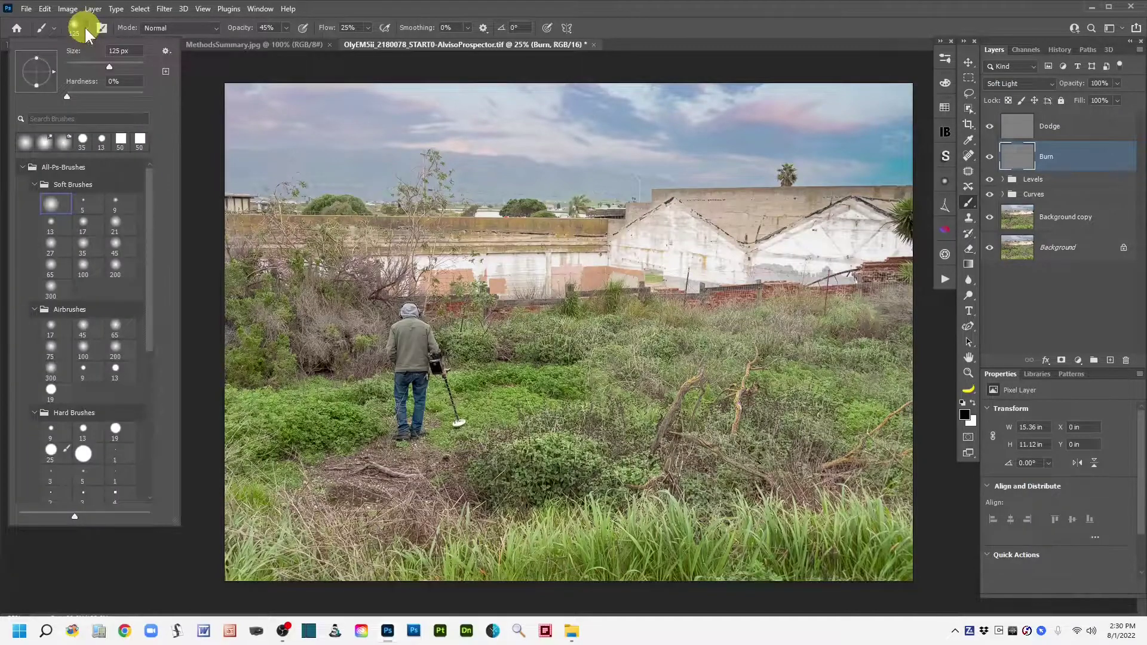
left_click(52, 204)
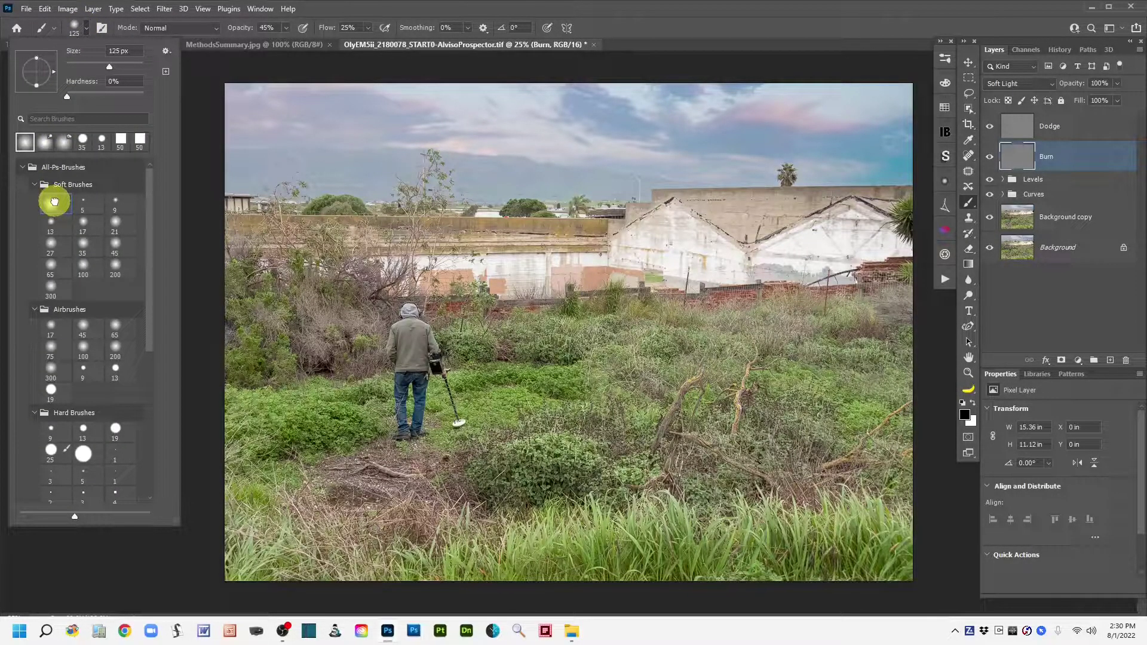
left_click(648, 24)
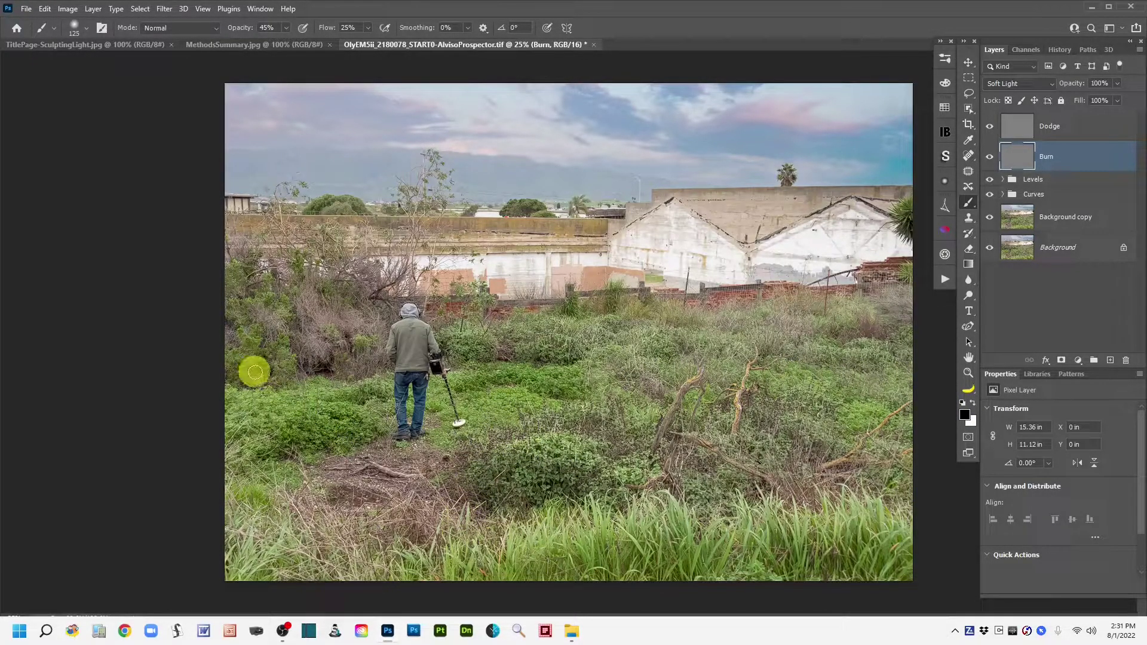
mouse_move(250, 374)
left_mouse_down()
mouse_move(238, 369)
mouse_move(292, 359)
mouse_move(232, 369)
left_mouse_up()
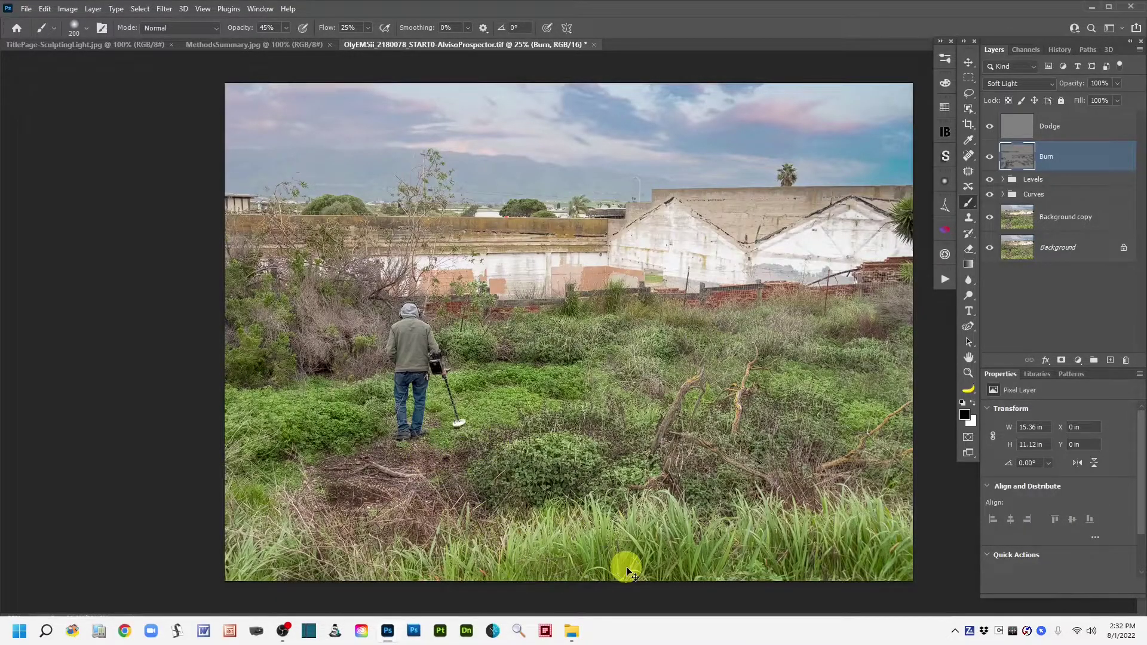
- Reduce the brush to 70 px and burn in shading on the man's clothing on the Burn layer
key("ctrl+plus")
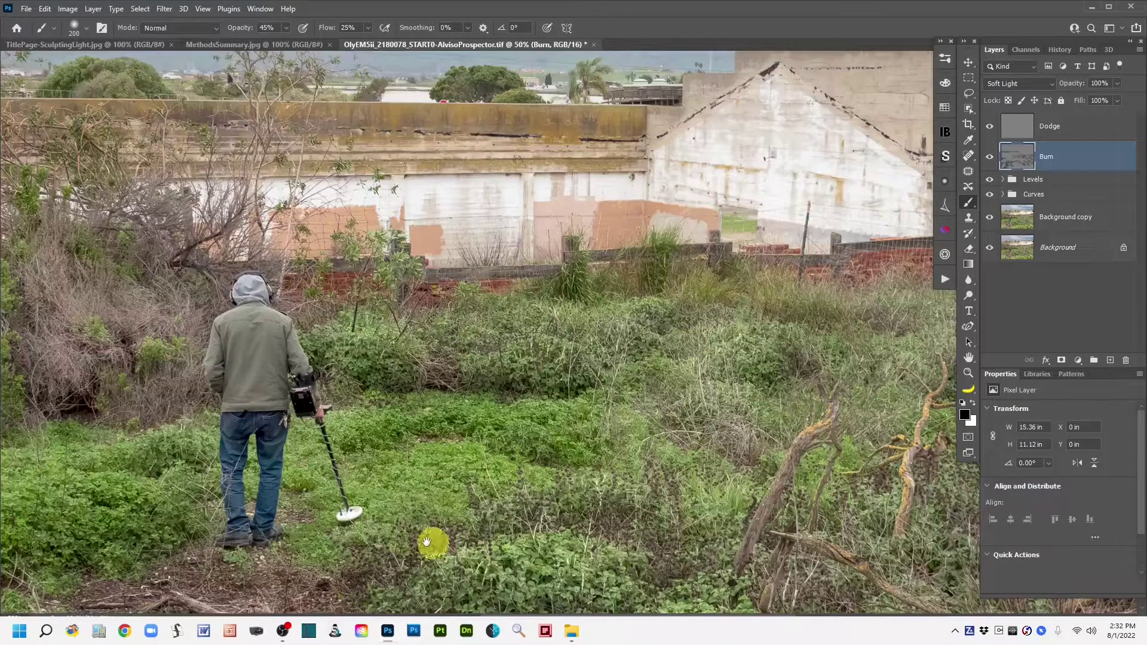
left_click_drag(442, 545, 605, 454)
key("bracketleft")
key("bracketleft")
key("bracketleft")
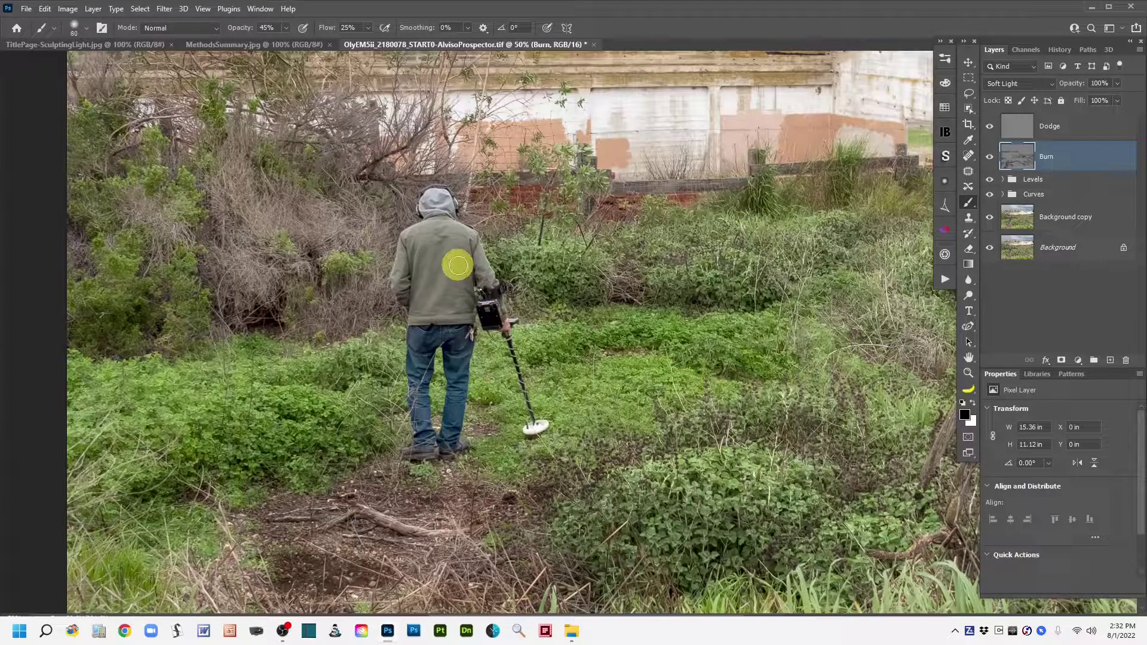
key("bracketleft")
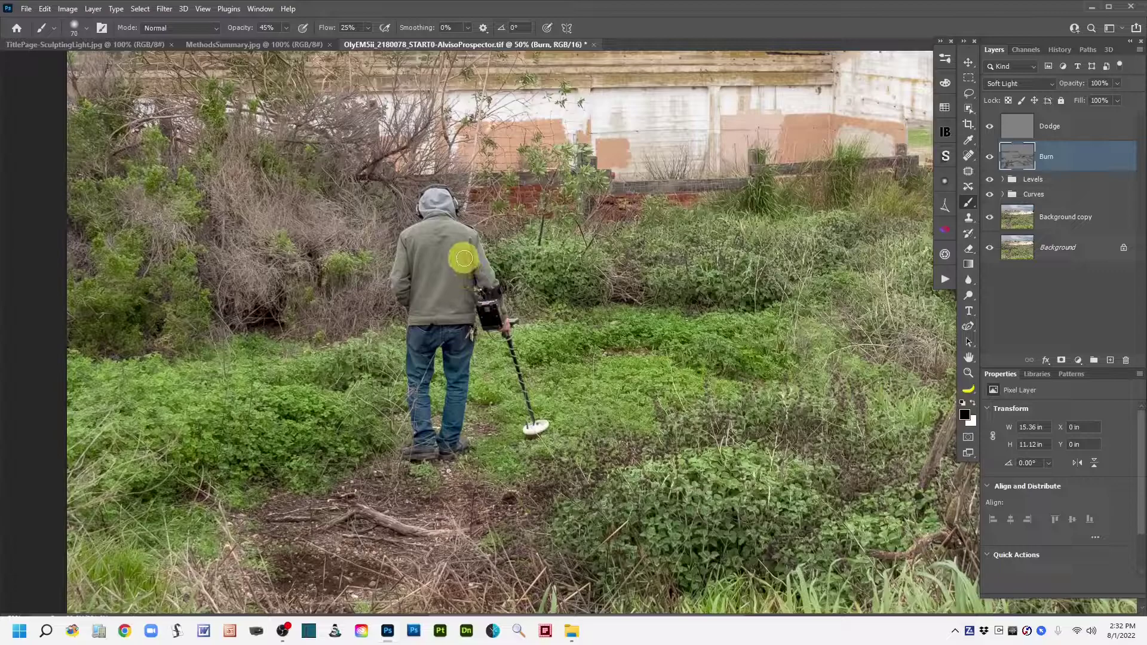
mouse_move(466, 298)
left_mouse_down()
mouse_move(431, 278)
mouse_move(421, 256)
mouse_move(418, 295)
mouse_move(436, 263)
mouse_move(414, 324)
mouse_move(437, 272)
mouse_move(430, 252)
mouse_move(401, 298)
mouse_move(433, 304)
mouse_move(484, 285)
mouse_move(455, 213)
mouse_move(430, 209)
mouse_move(452, 347)
mouse_move(439, 363)
mouse_move(456, 366)
mouse_move(450, 425)
mouse_move(431, 339)
mouse_move(432, 412)
mouse_move(417, 454)
mouse_move(428, 455)
mouse_move(407, 458)
mouse_move(440, 460)
mouse_move(452, 447)
mouse_move(449, 331)
mouse_move(474, 262)
mouse_move(483, 275)
mouse_move(479, 290)
mouse_move(440, 276)
mouse_move(405, 290)
mouse_move(415, 248)
mouse_move(451, 267)
mouse_move(490, 347)
mouse_move(648, 448)
mouse_move(745, 456)
left_mouse_up()
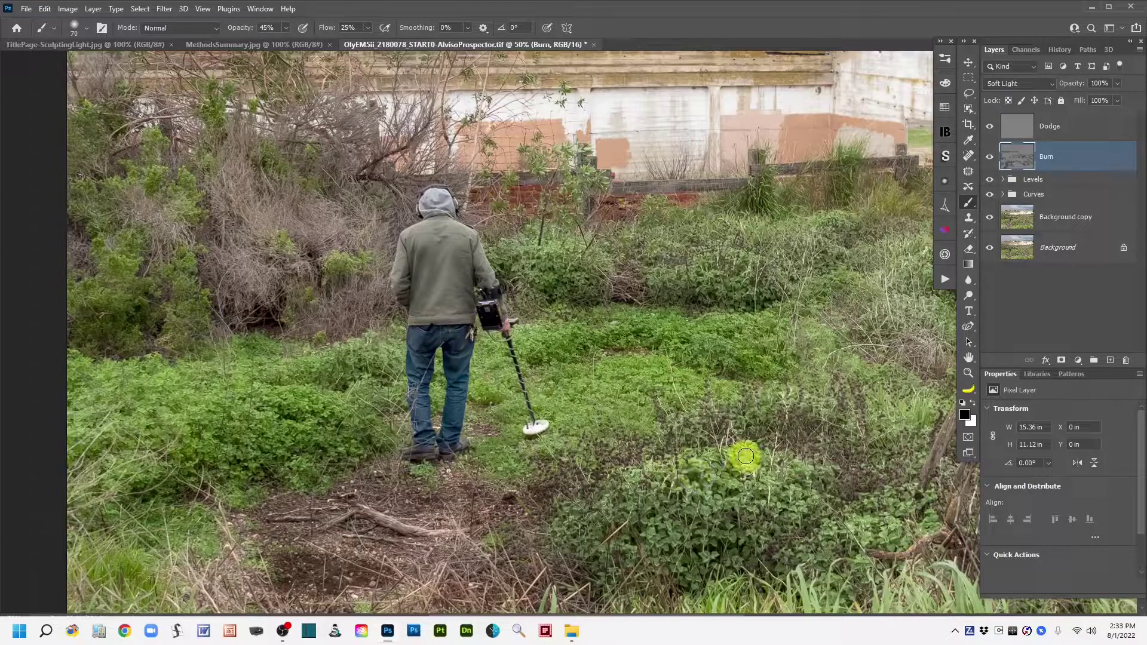
- Reduce the Burn layer's opacity to 91%
key("ctrl+minus")
key("ctrl+minus")
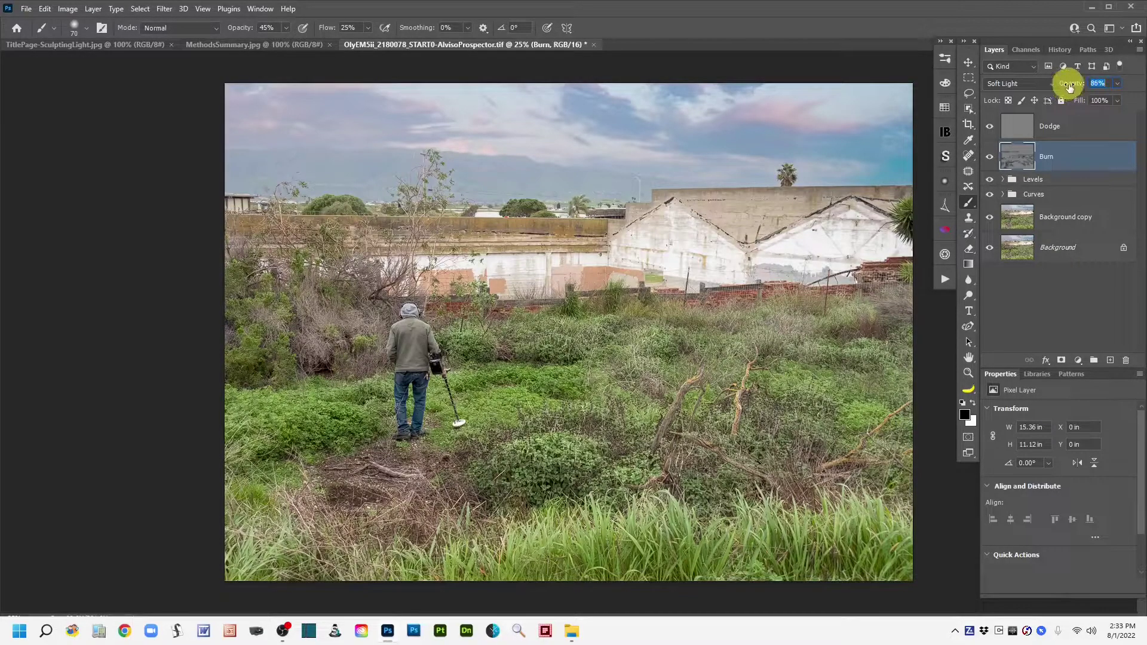
left_click_drag(1071, 87, 1071, 87)
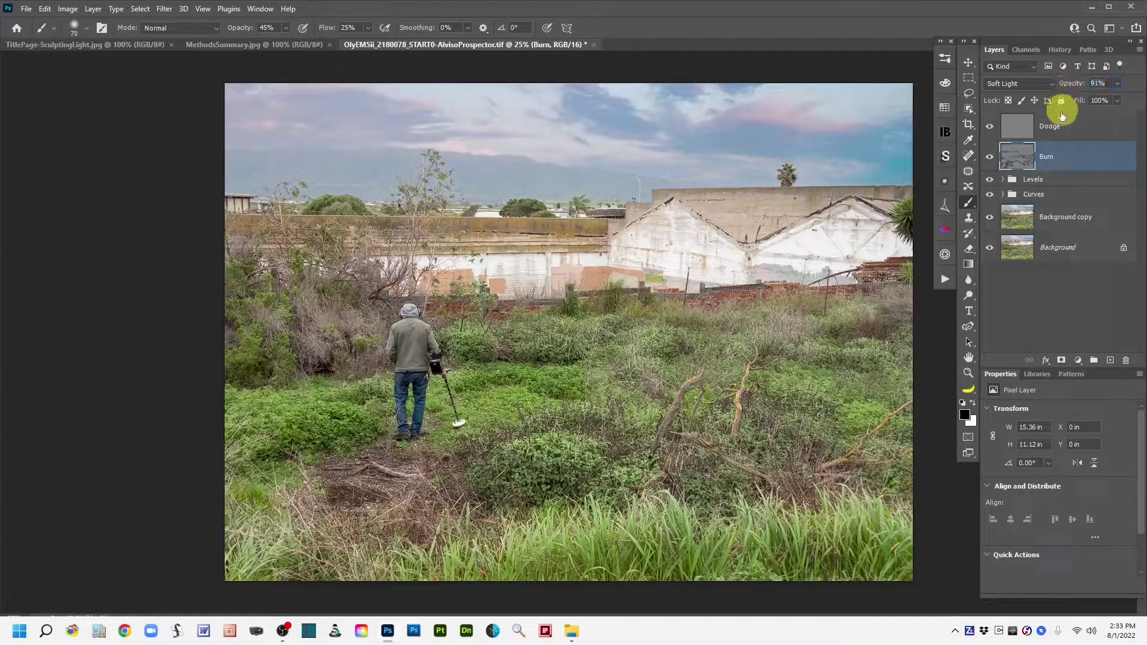
- Compare the photo with the Burn layer hidden and shown to judge the darkening
left_click(989, 159)
left_click(989, 159)
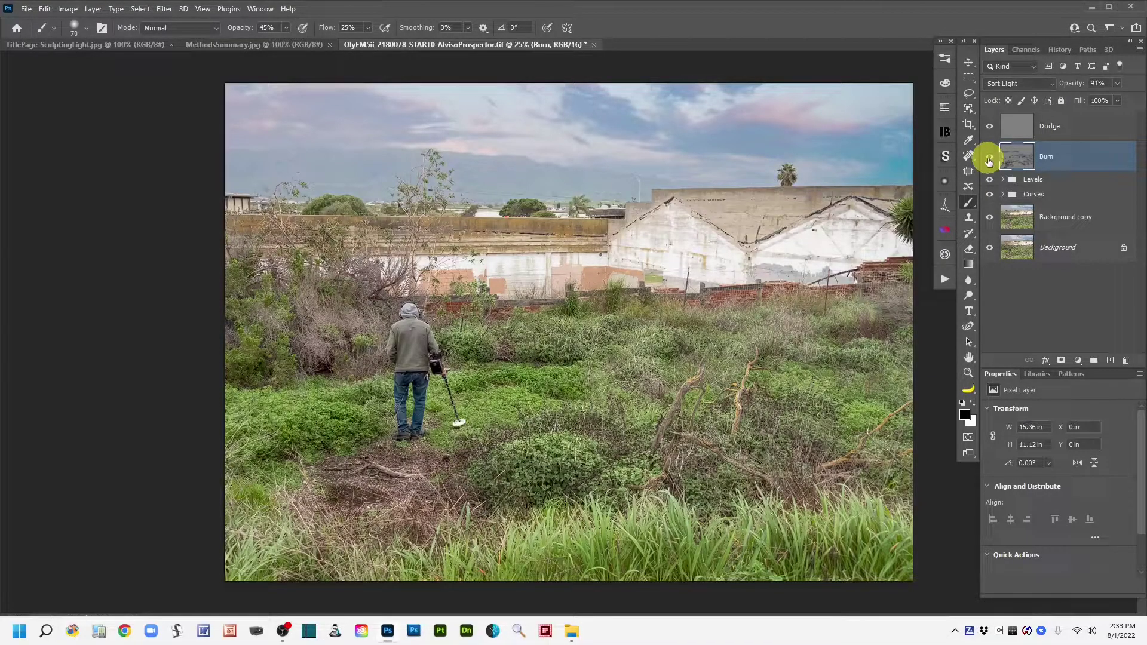
left_click(989, 159)
left_click(989, 158)
left_click(989, 159)
left_click(988, 159)
left_click(989, 159)
left_click(989, 159)
left_click(989, 159)
left_click(989, 159)
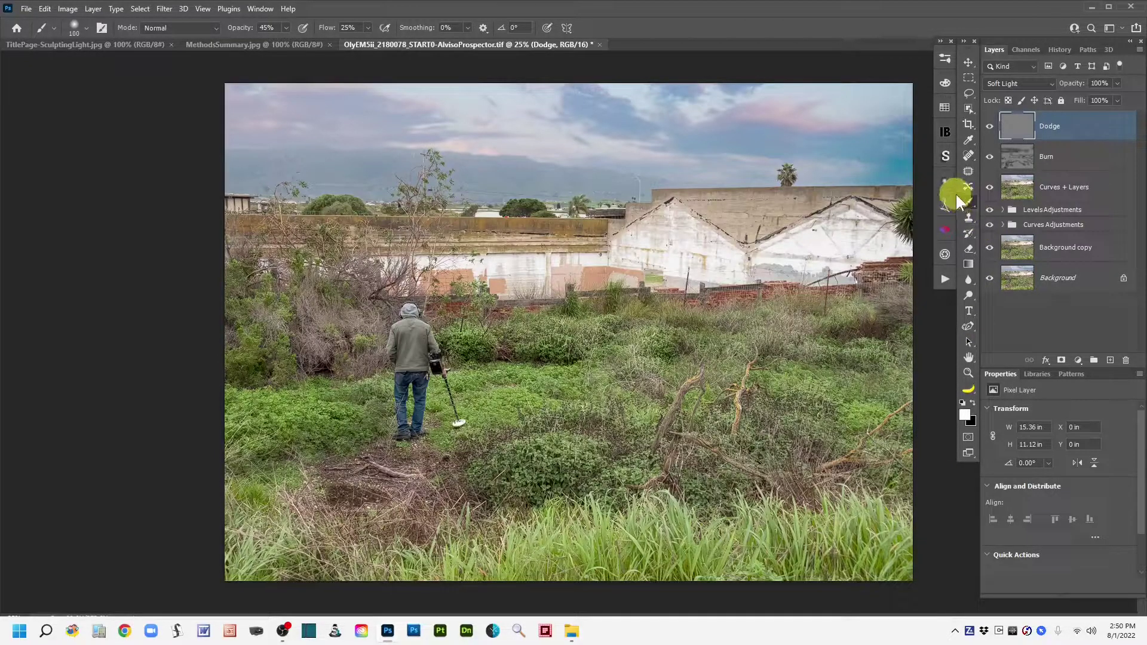
- Lighten the man's clothing on the Dodge layer with a soft round 80 px white brush at 45% opacity and 25% flow
left_click(86, 28)
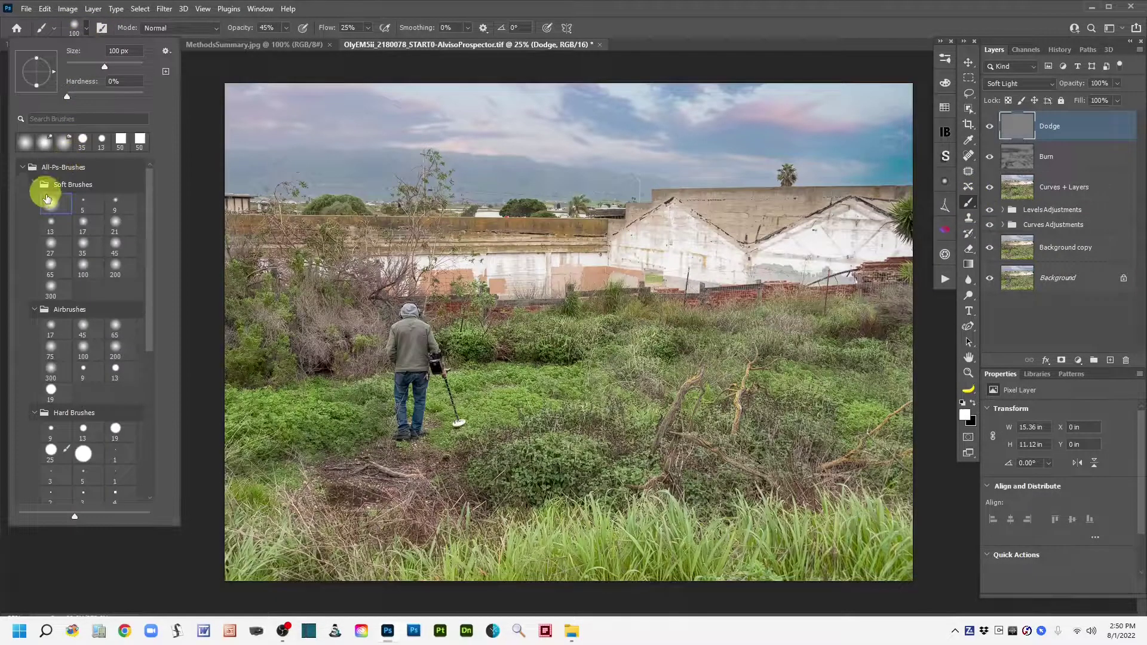
left_click(662, 20)
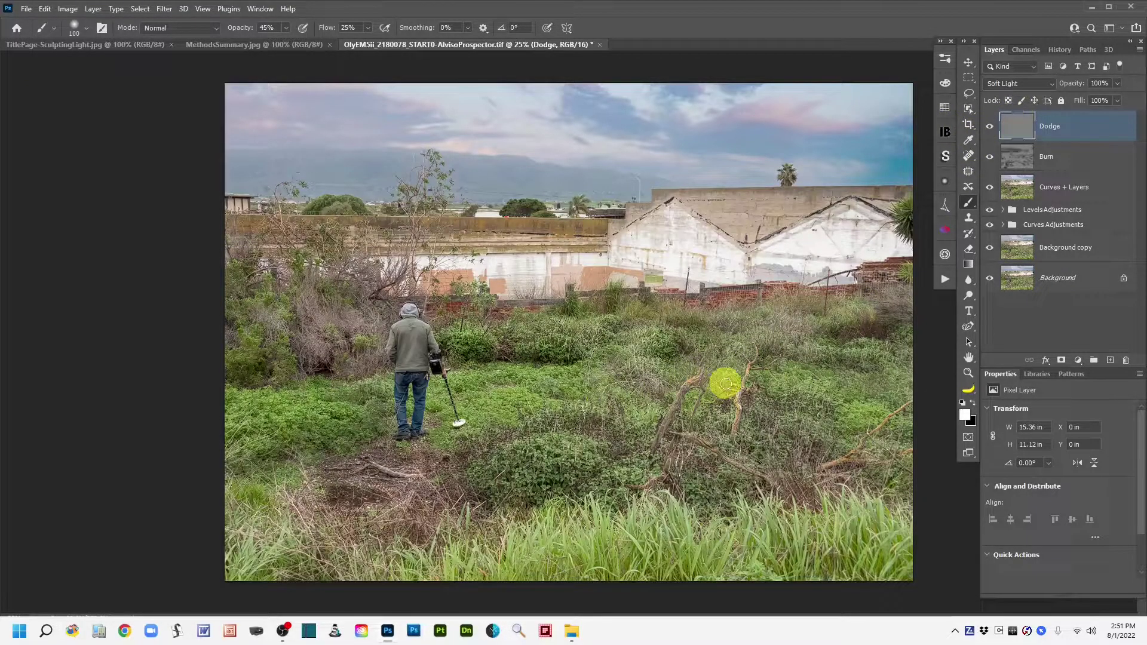
key("ctrl+plus")
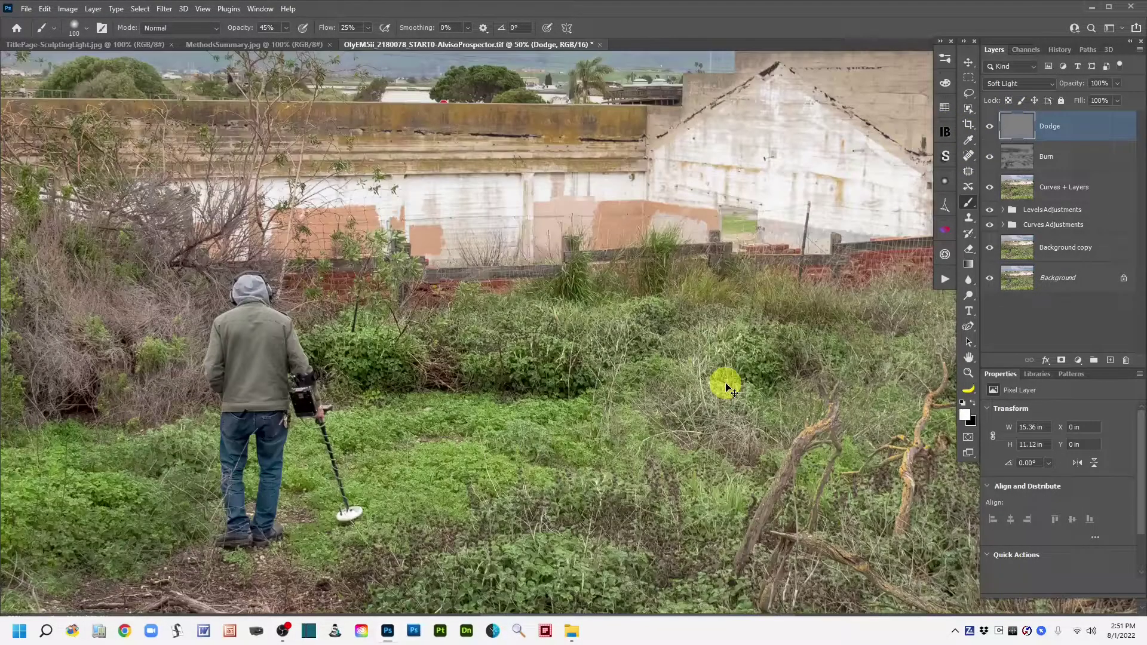
left_click_drag(402, 476, 476, 412)
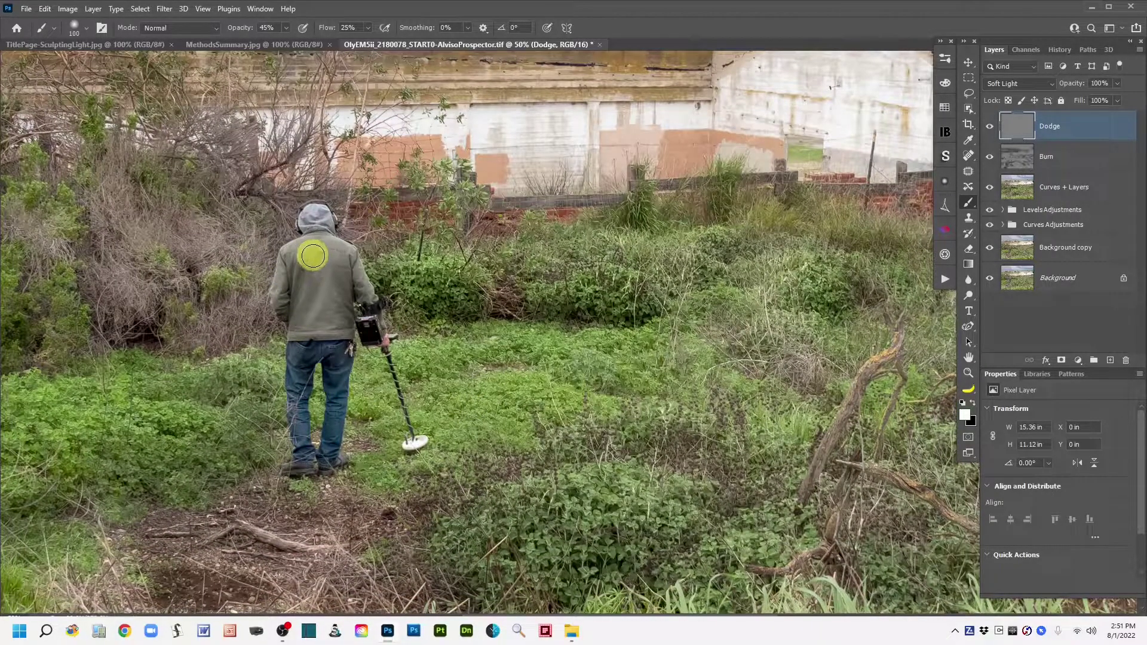
key("bracketleft")
key("bracketleft")
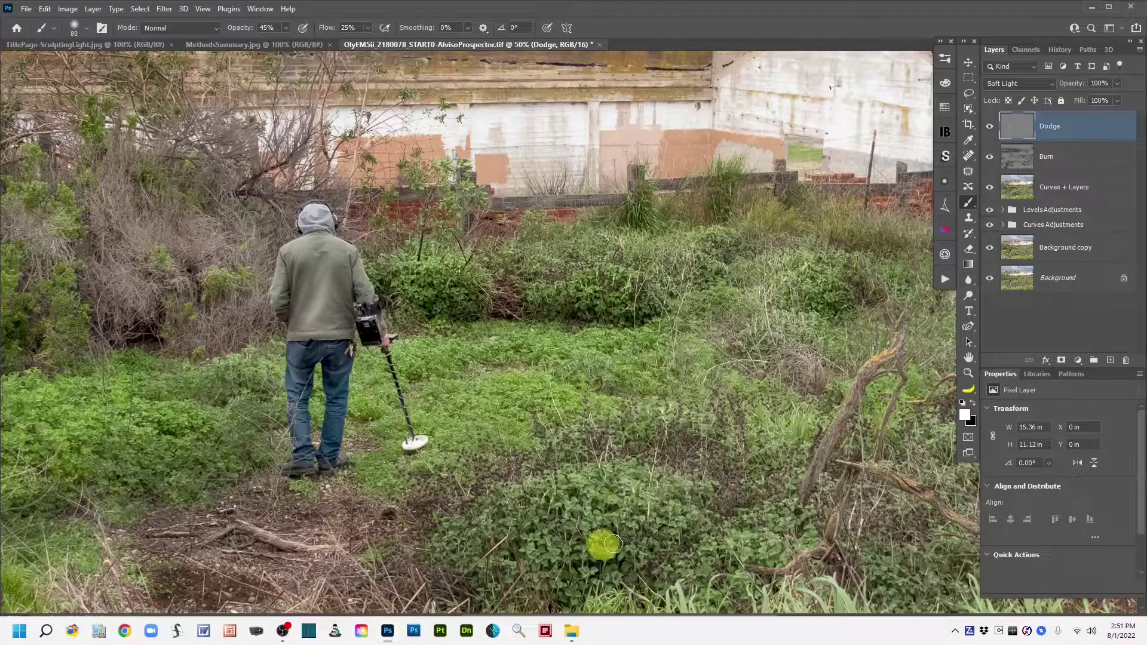
- Dodge highlights across the vegetation and ground on the Dodge layer, enlarging the soft white brush to 250 px
key("ctrl+minus")
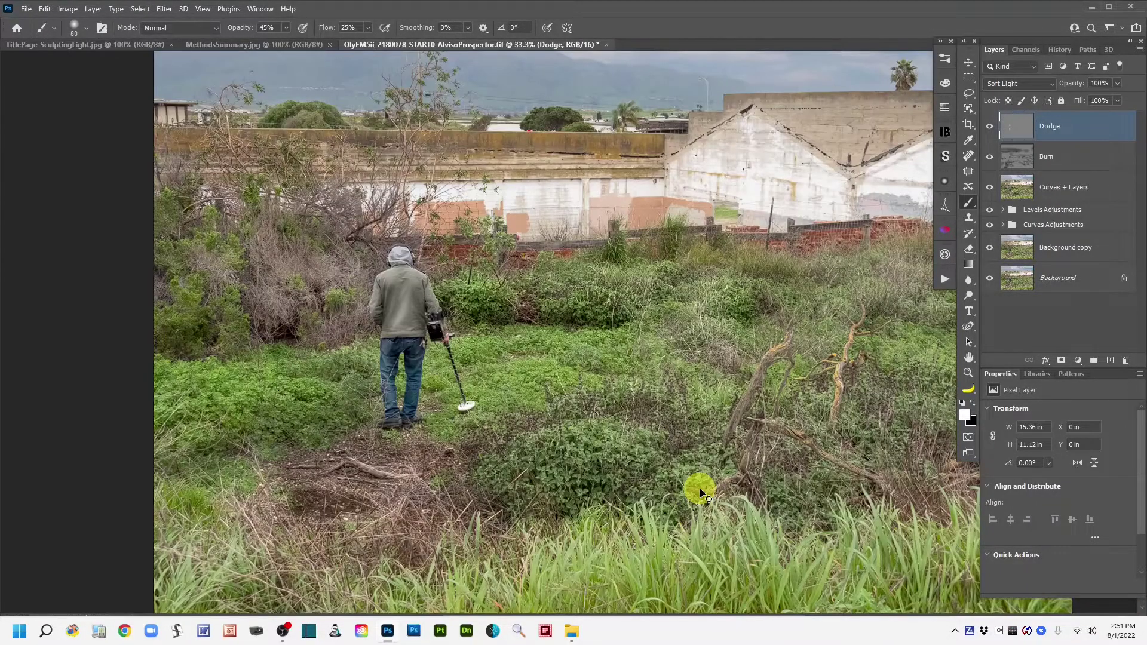
key("ctrl+minus")
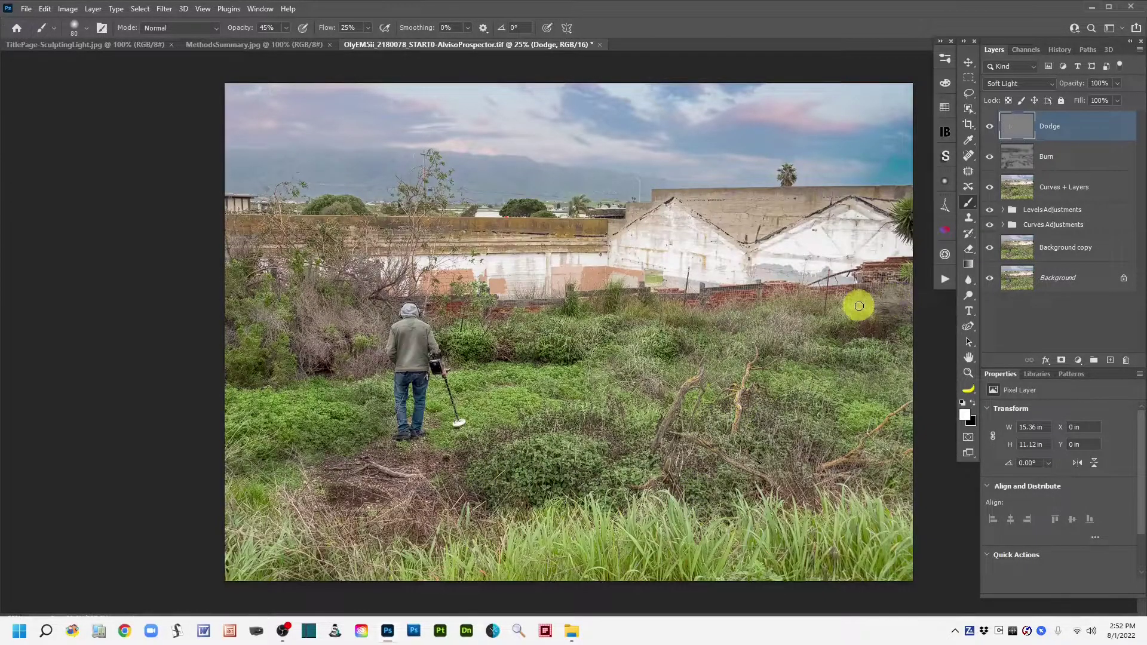
mouse_move(852, 314)
left_mouse_down()
mouse_move(816, 315)
mouse_move(861, 315)
mouse_move(900, 295)
mouse_move(875, 293)
mouse_move(856, 312)
mouse_move(805, 315)
mouse_move(783, 332)
mouse_move(814, 312)
mouse_move(778, 295)
mouse_move(774, 340)
mouse_move(865, 348)
mouse_move(756, 347)
mouse_move(723, 329)
mouse_move(734, 323)
mouse_move(677, 335)
mouse_move(644, 327)
mouse_move(629, 356)
mouse_move(634, 381)
mouse_move(729, 338)
mouse_move(728, 355)
mouse_move(780, 390)
mouse_move(777, 372)
mouse_move(935, 430)
mouse_move(689, 563)
mouse_move(660, 548)
mouse_move(919, 528)
mouse_move(807, 512)
mouse_move(543, 514)
mouse_move(555, 544)
mouse_move(506, 564)
mouse_move(538, 523)
mouse_move(867, 410)
mouse_move(862, 197)
mouse_move(884, 258)
mouse_move(887, 361)
mouse_move(891, 169)
mouse_move(918, 412)
mouse_move(900, 173)
mouse_move(500, 125)
mouse_move(252, 174)
mouse_move(216, 495)
mouse_move(225, 506)
mouse_move(200, 200)
mouse_move(221, 440)
mouse_move(242, 424)
mouse_move(249, 379)
mouse_move(243, 430)
mouse_move(270, 437)
mouse_move(283, 463)
mouse_move(335, 402)
mouse_move(320, 401)
mouse_move(670, 396)
mouse_move(488, 401)
mouse_move(353, 440)
mouse_move(313, 532)
mouse_move(384, 491)
mouse_move(376, 468)
mouse_move(547, 496)
mouse_move(448, 274)
mouse_move(340, 225)
mouse_move(345, 213)
mouse_move(328, 208)
mouse_move(364, 282)
mouse_move(463, 335)
mouse_move(356, 336)
mouse_move(386, 344)
mouse_move(325, 315)
mouse_move(325, 366)
mouse_move(353, 290)
mouse_move(348, 330)
mouse_move(279, 330)
mouse_move(573, 453)
mouse_move(556, 441)
mouse_move(456, 476)
mouse_move(530, 442)
mouse_move(610, 457)
mouse_move(632, 471)
mouse_move(650, 522)
mouse_move(341, 430)
mouse_move(339, 405)
mouse_move(386, 396)
mouse_move(437, 397)
mouse_move(430, 440)
mouse_move(395, 434)
mouse_move(621, 436)
mouse_move(617, 410)
mouse_move(329, 522)
left_mouse_up()
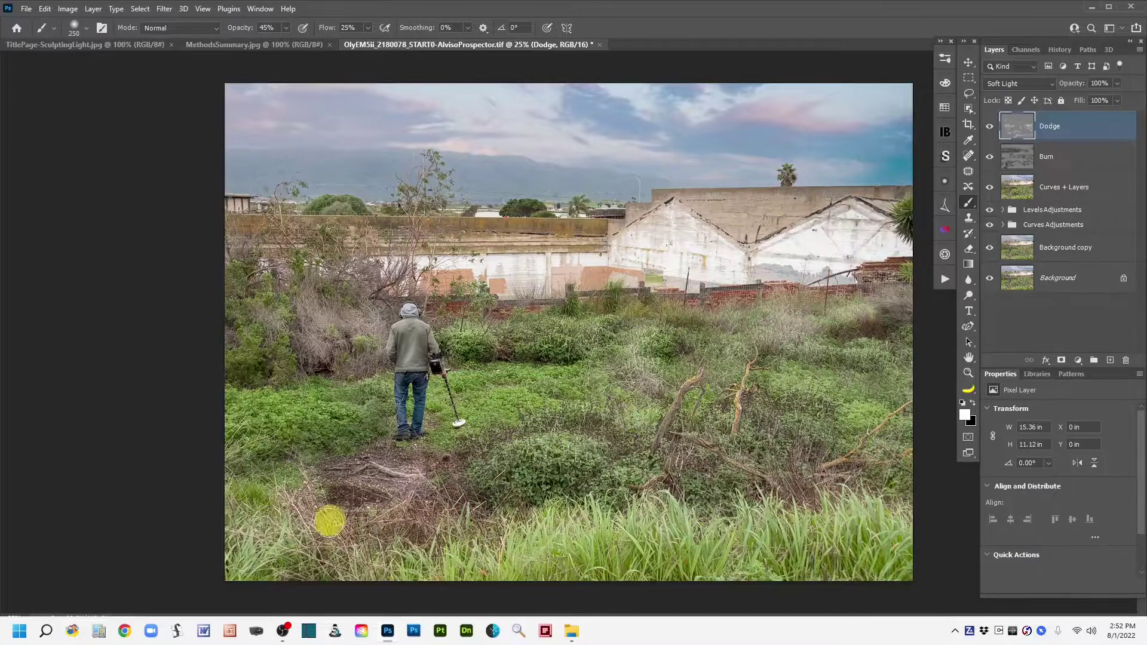
- Compare the photo with the Dodge layer hidden and shown, leaving the layer visible
left_click(990, 130)
left_click(989, 130)
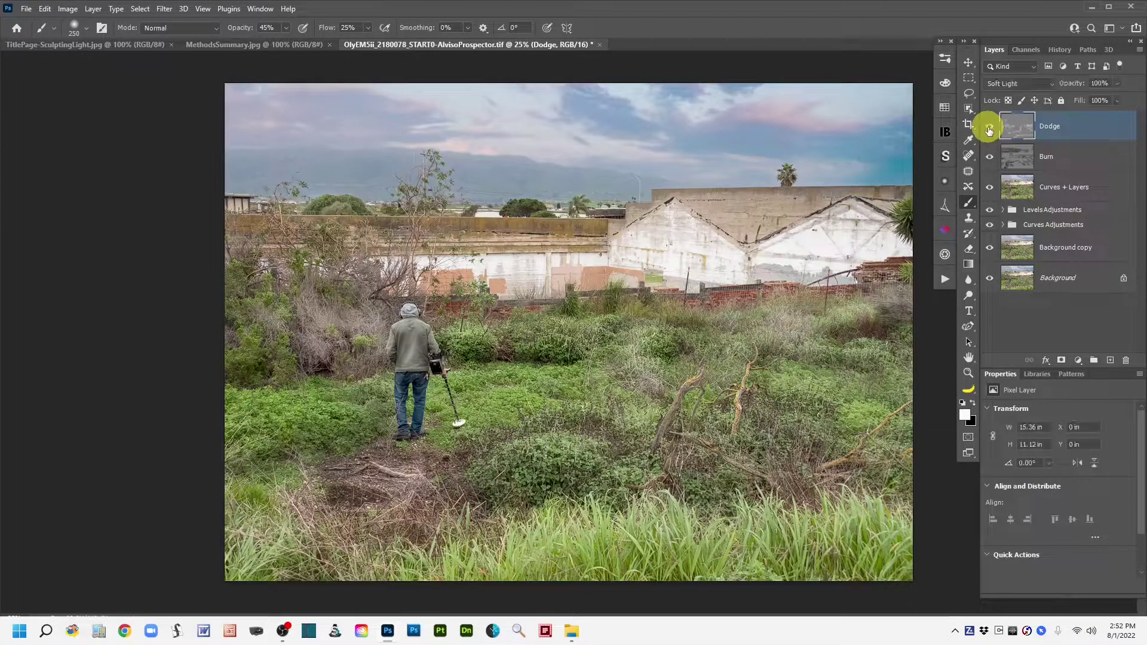
left_click(989, 130)
left_click(989, 130)
left_click(989, 129)
left_click(532, 338)
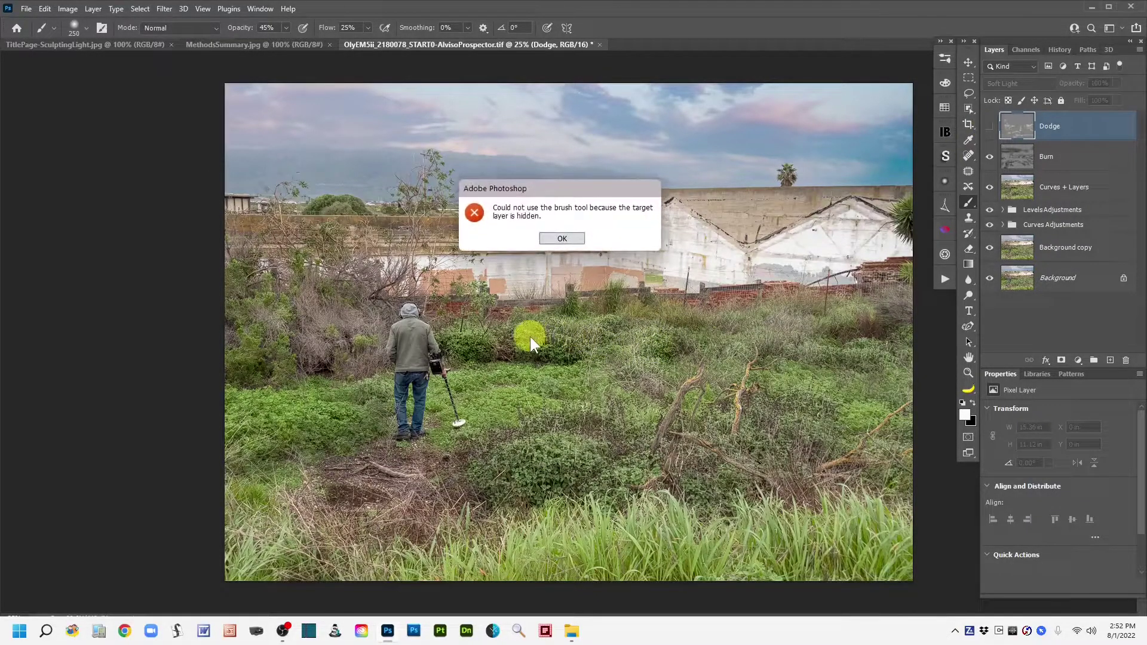
left_click(562, 239)
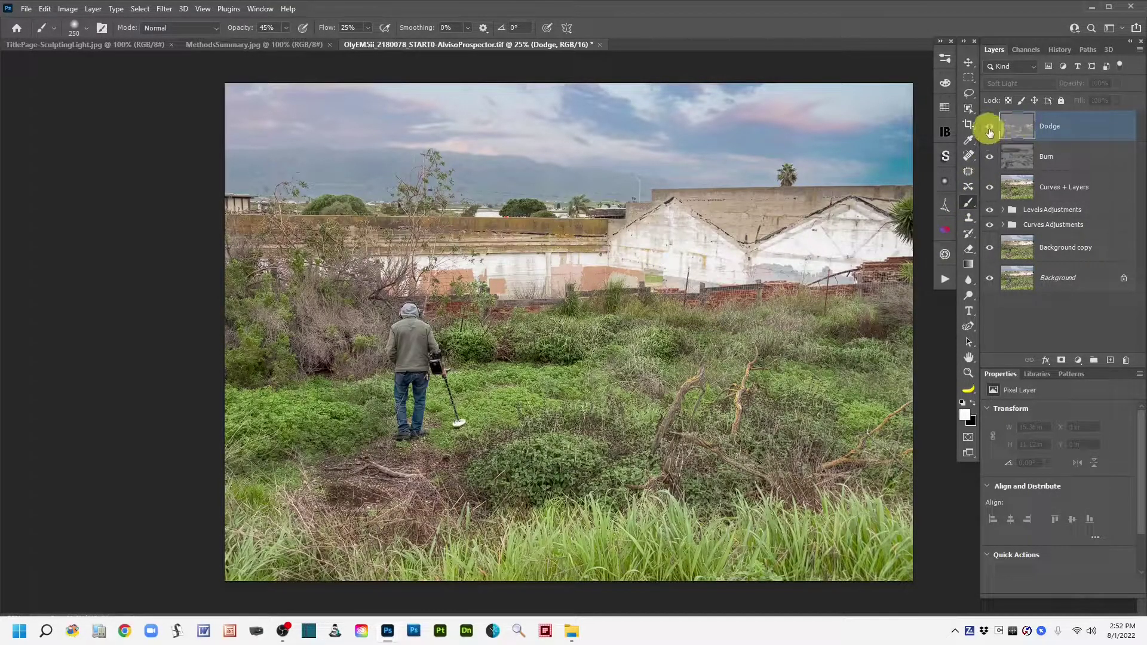
left_click(989, 130)
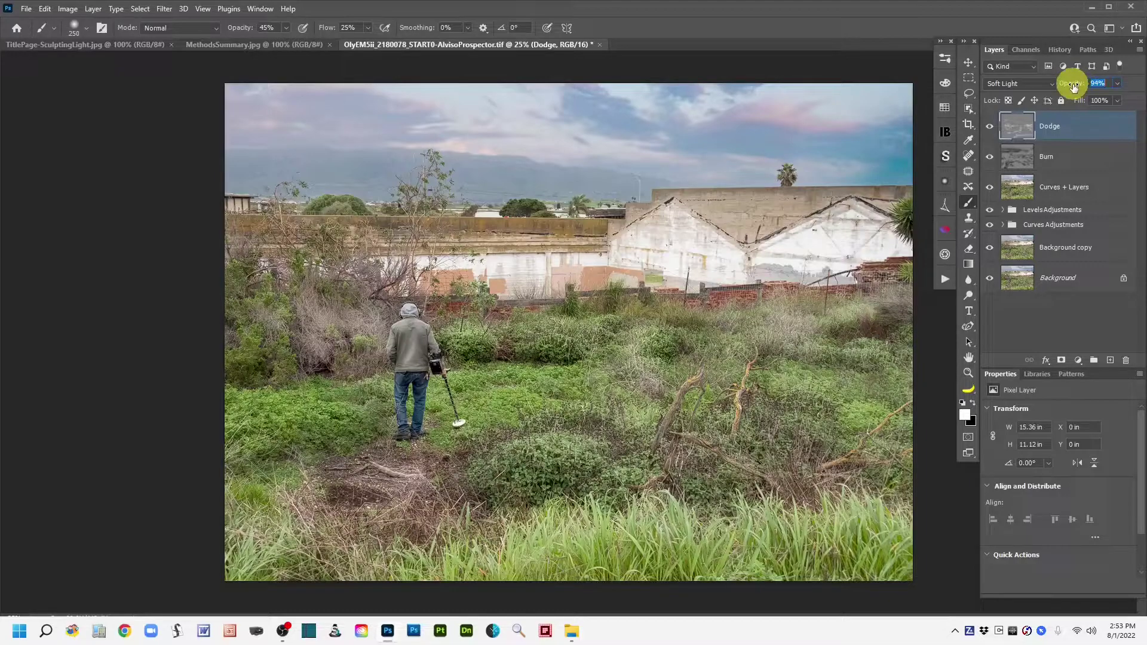
- Try the Dodge layer at 83% and 99% opacity, checking the photo with the layer hidden and shown
left_click_drag(1071, 88, 1065, 90)
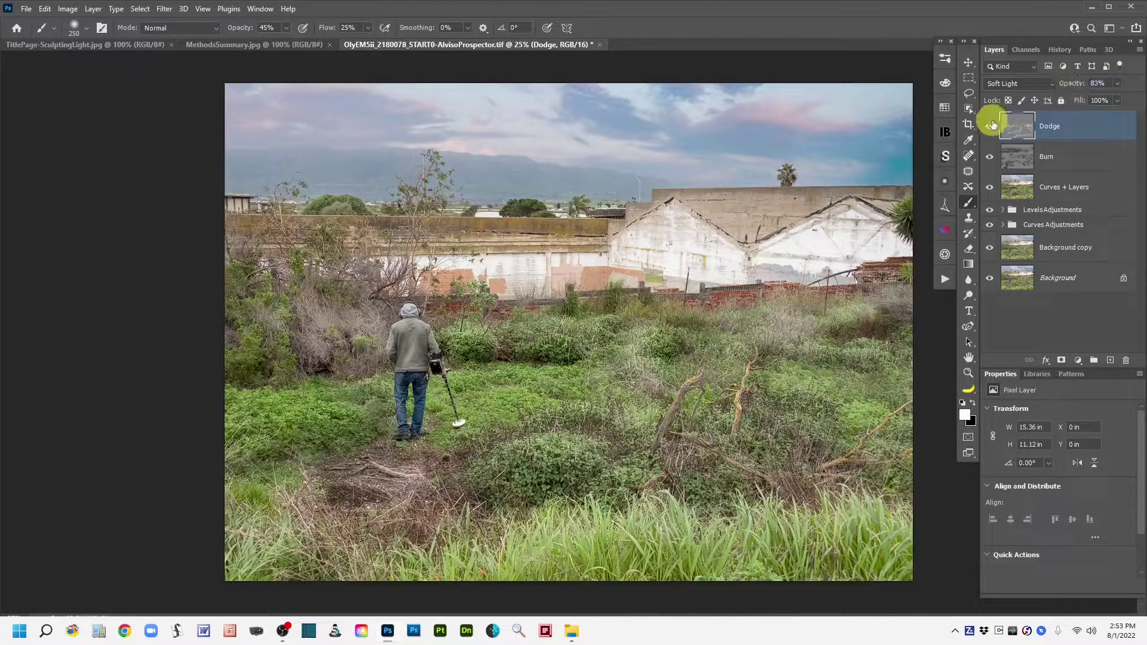
left_click(988, 127)
left_click(989, 128)
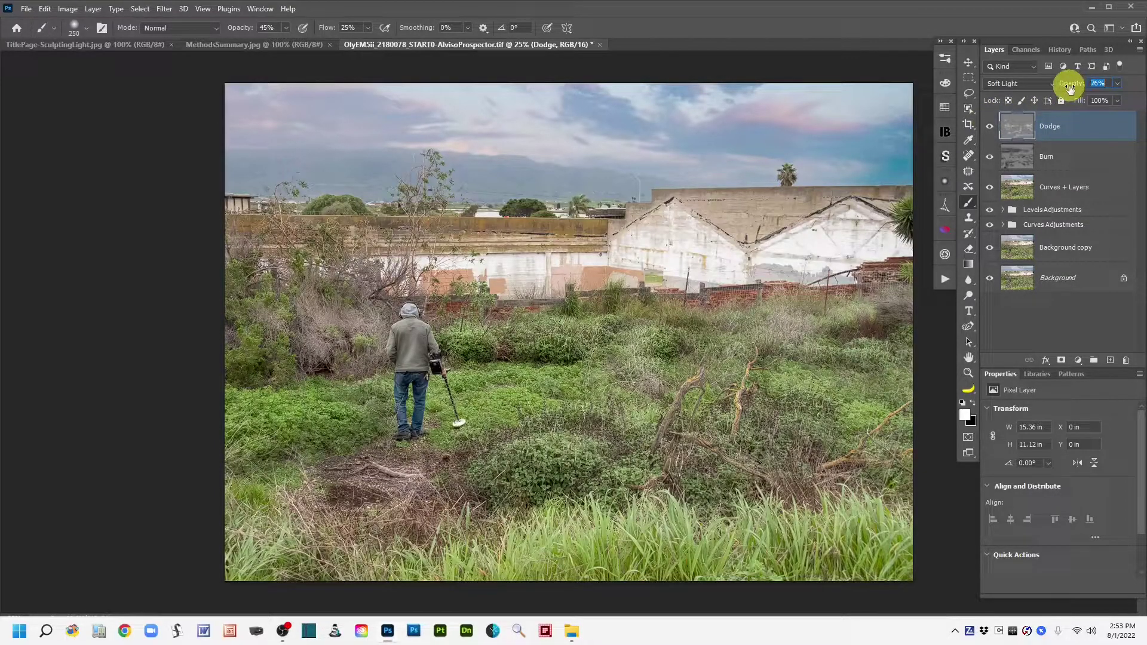
left_click_drag(1073, 86, 1085, 87)
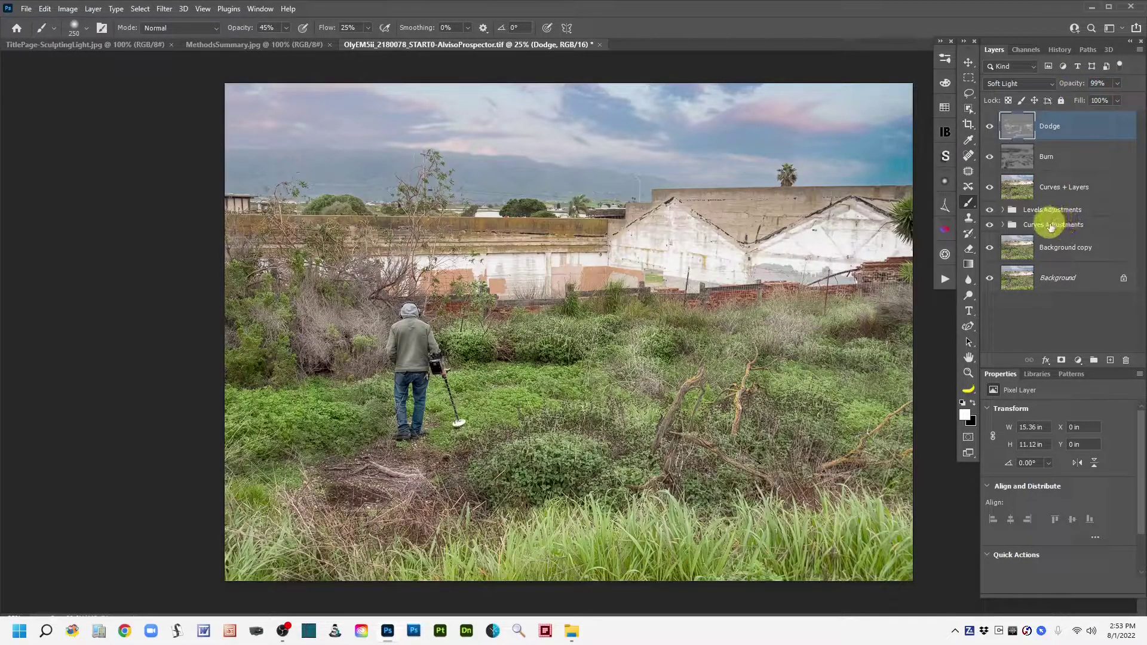
- Compare the photo with and without the Dodge layer, and reduce its opacity to 56%
left_click(989, 128)
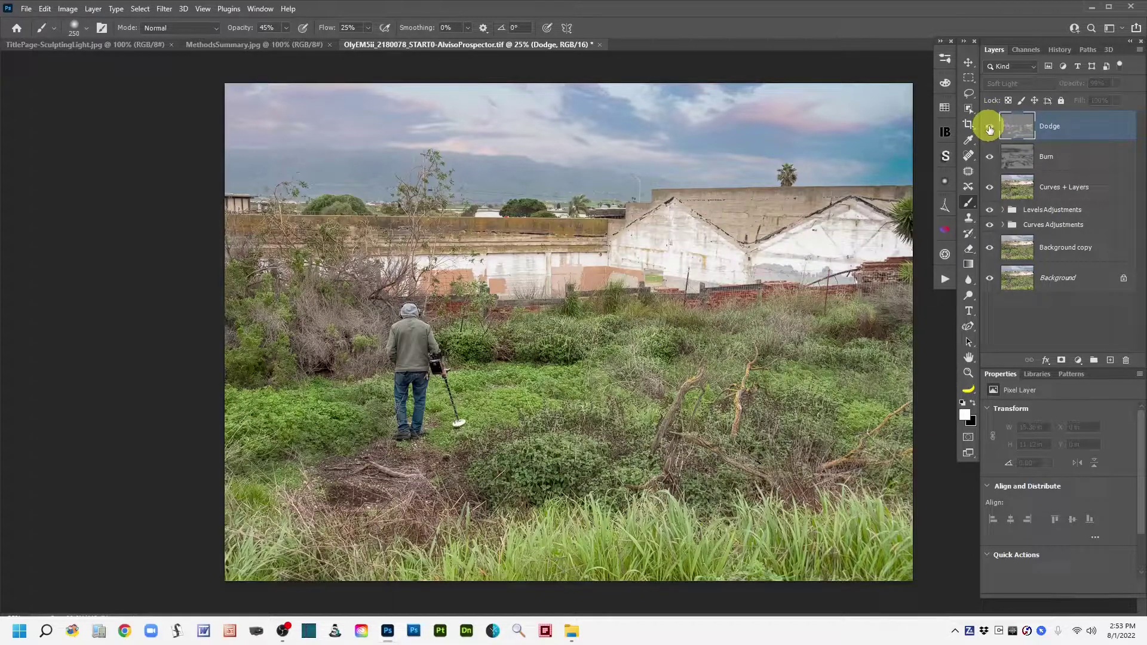
left_click(989, 128)
left_click(989, 127)
left_click(989, 127)
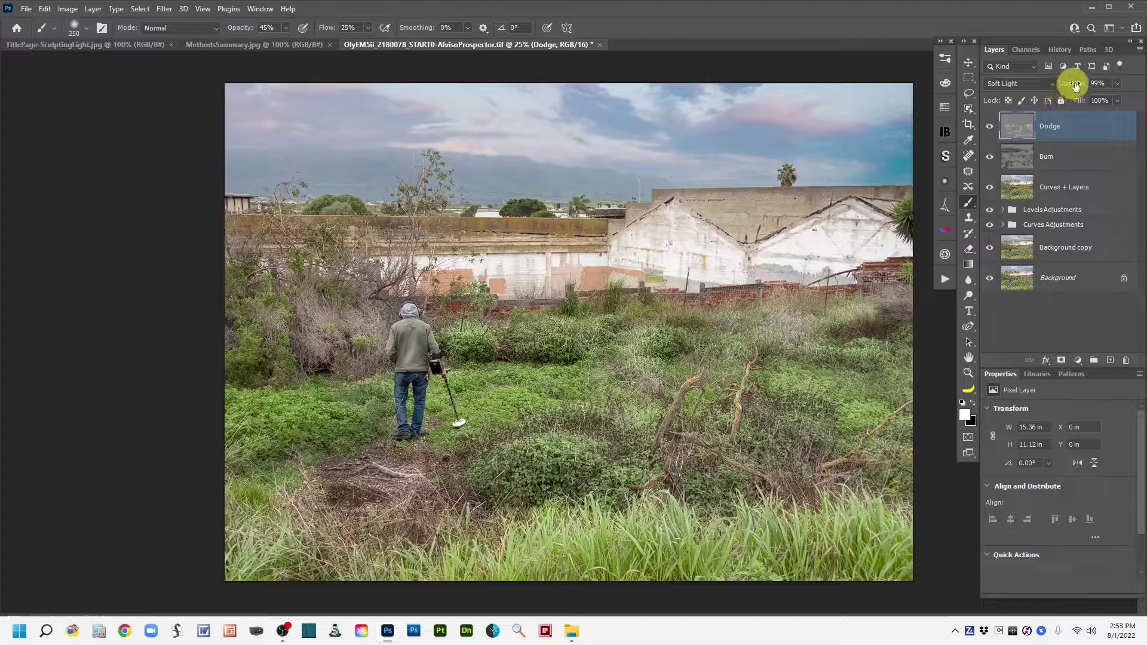
left_click_drag(1073, 85, 1065, 84)
- Compare the original Background layer on its own with the full stack of adjustments
left_click(989, 281, "alt")
left_click(989, 281, "alt")
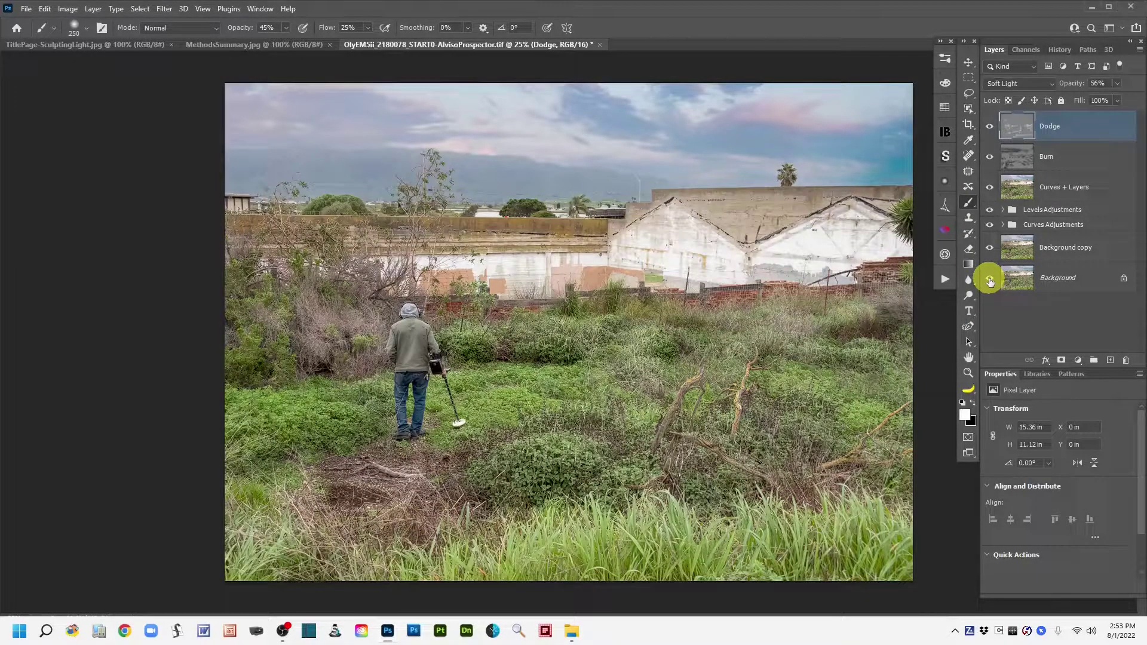
left_click(989, 281, "alt")
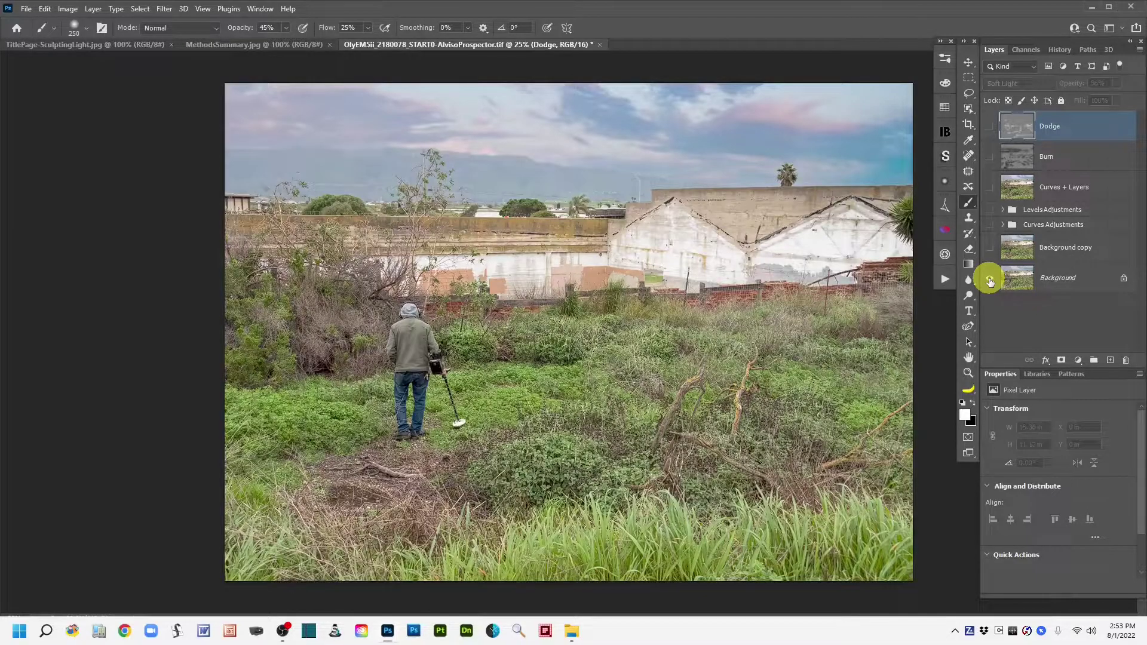
left_click(989, 280, "alt")
left_click(989, 281, "alt")
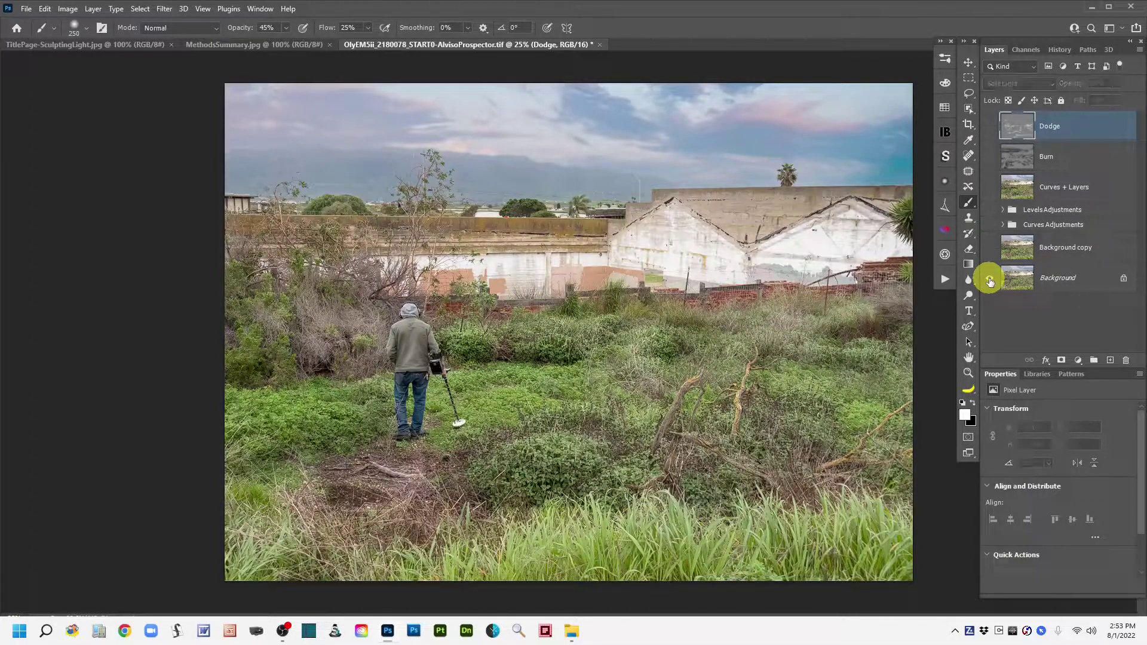
left_click(990, 281, "alt")
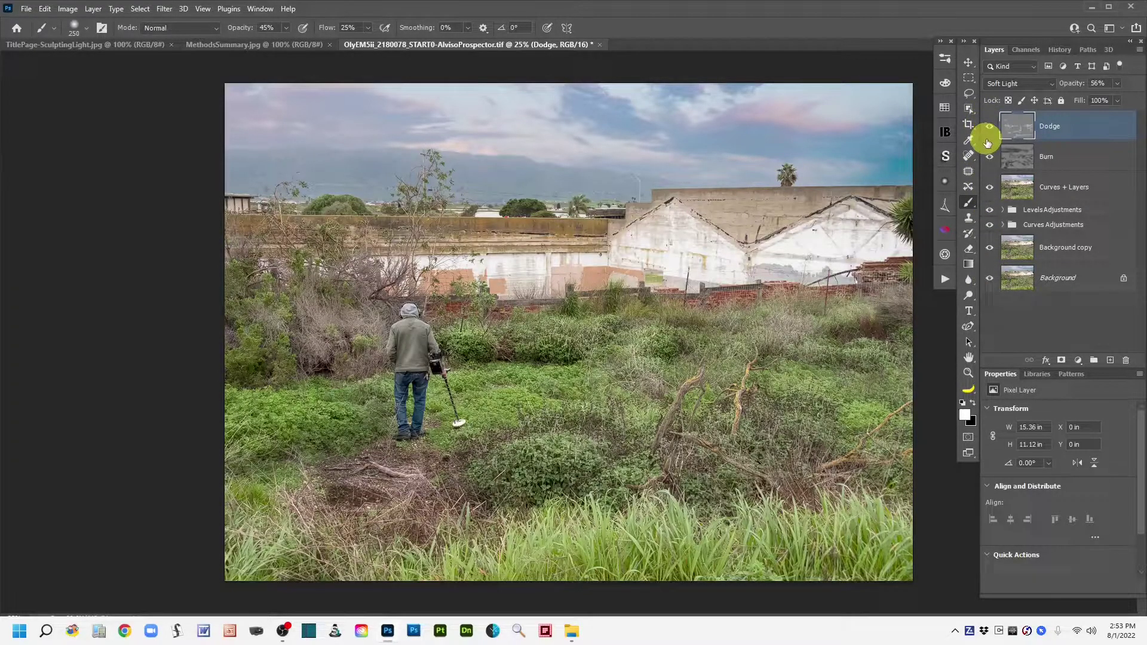
- Hide everything above Background copy, and show the Curves, Levels, merged, Burn and Dodge layers again one by one to review each effect
left_click_drag(990, 129, 993, 227)
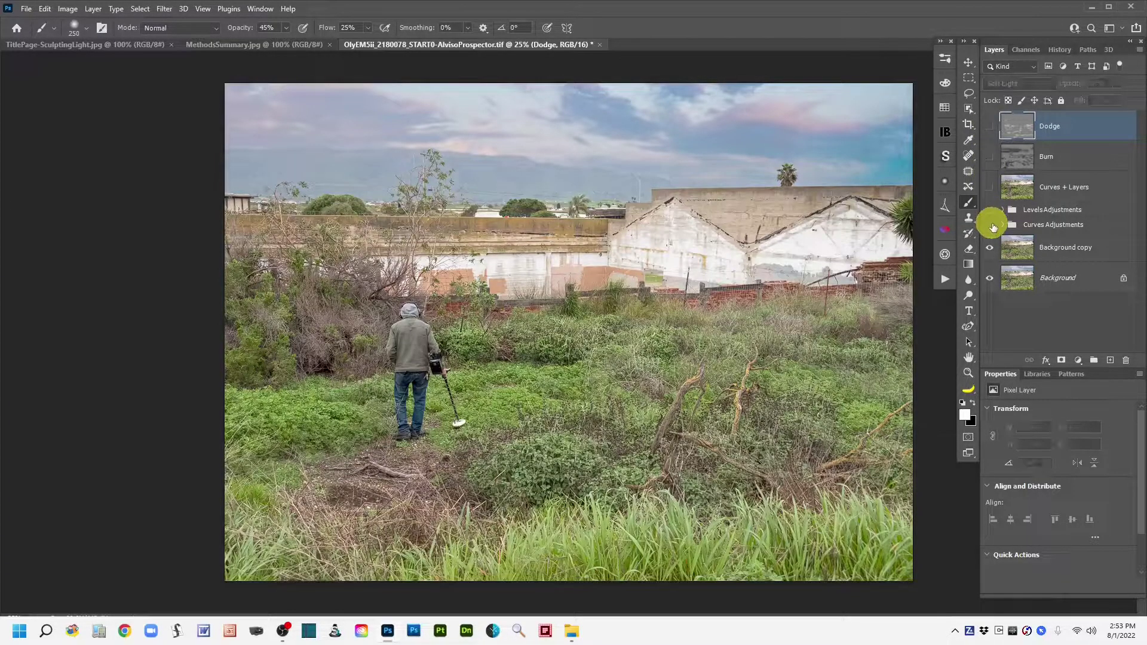
left_click(989, 225)
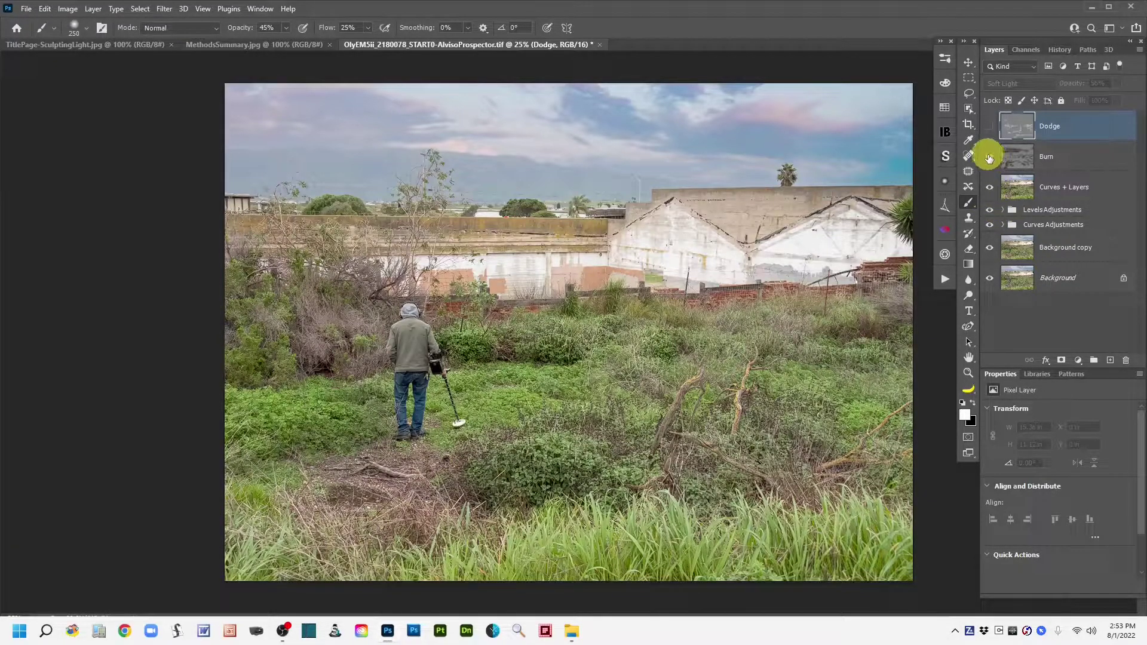
left_click(989, 157)
left_click(989, 128)
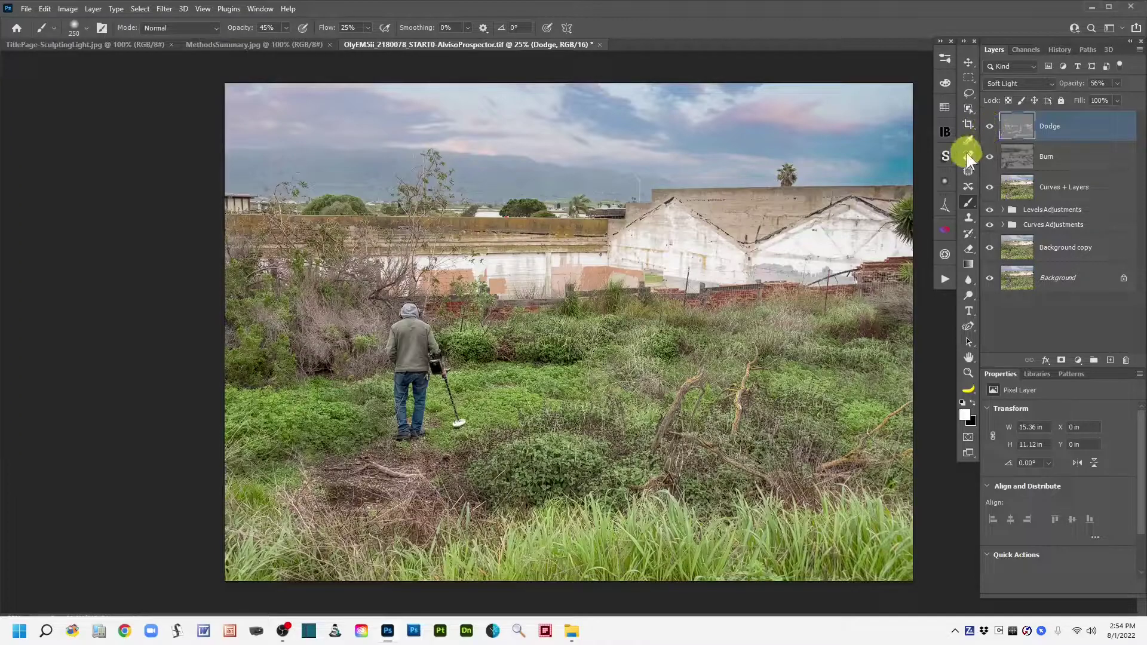